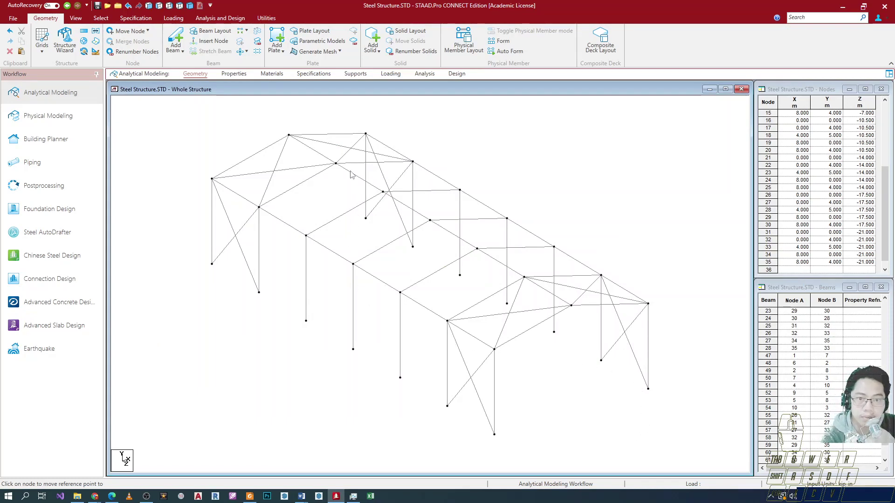
scroll(306, 284, "down", 2)
scroll(310, 286, "up", 1)
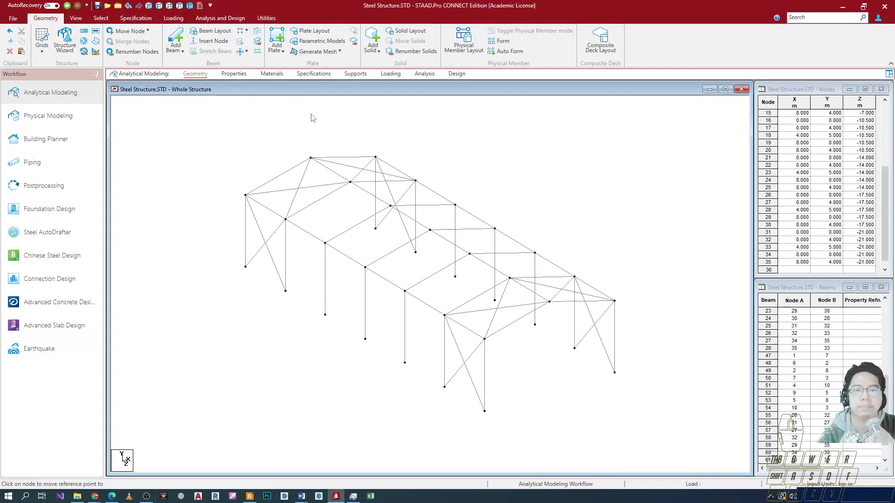
scroll(268, 275, "down", 1)
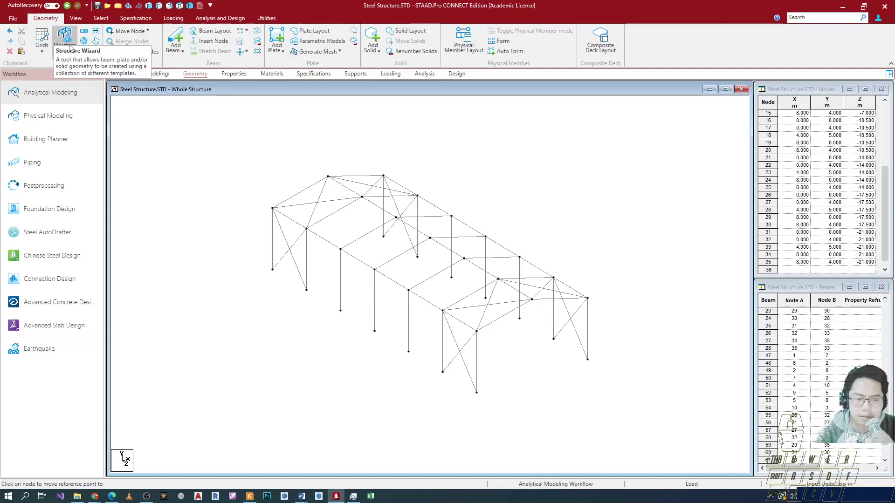
left_click(70, 47)
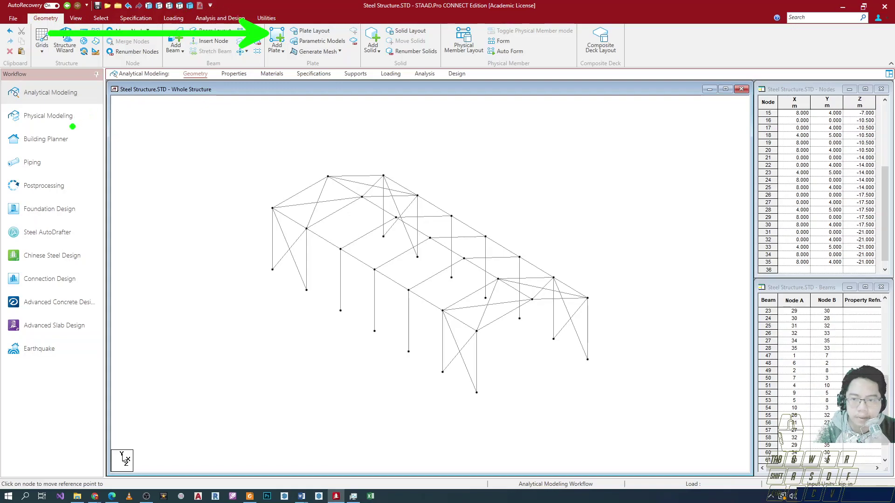
left_click_drag(78, 339, 78, 84, "ctrl+shift")
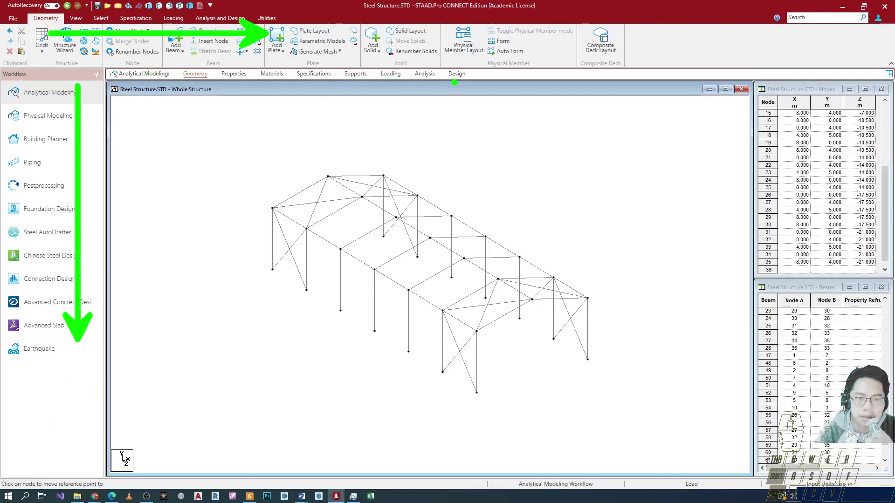
mouse_move(465, 83)
left_mouse_down("ctrl+shift")
mouse_move(481, 107)
mouse_move(167, 87)
left_mouse_up("ctrl+shift")
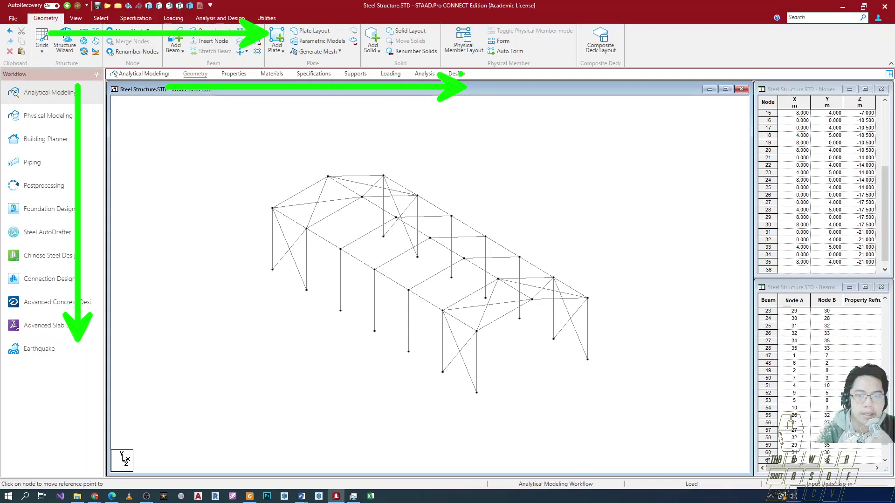
key("Escape")
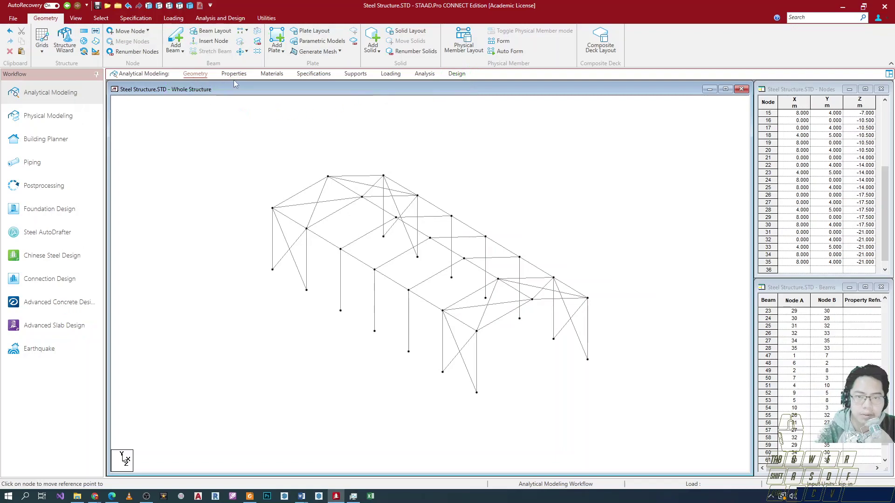
key("ctrl+2")
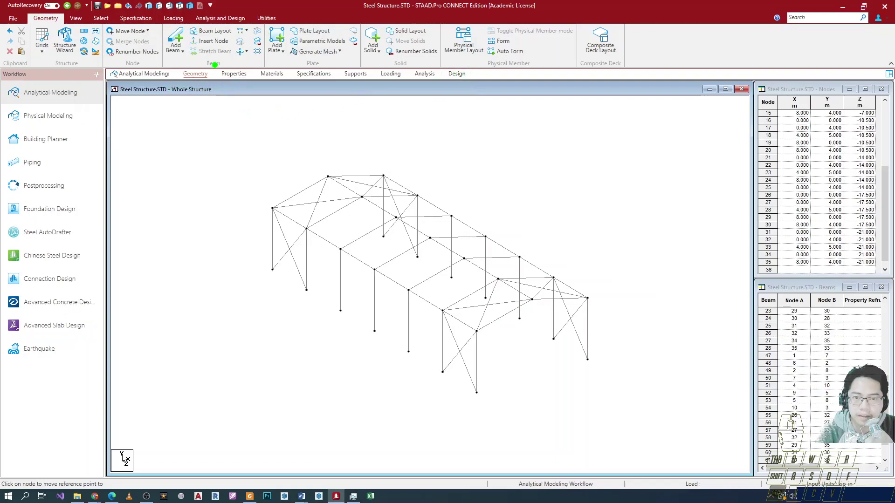
left_click_drag(217, 63, 410, 86, "ctrl")
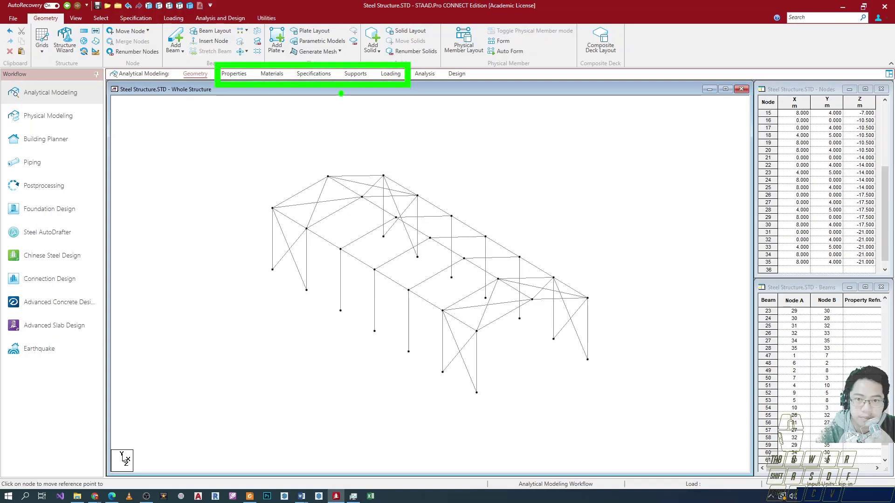
key("Escape")
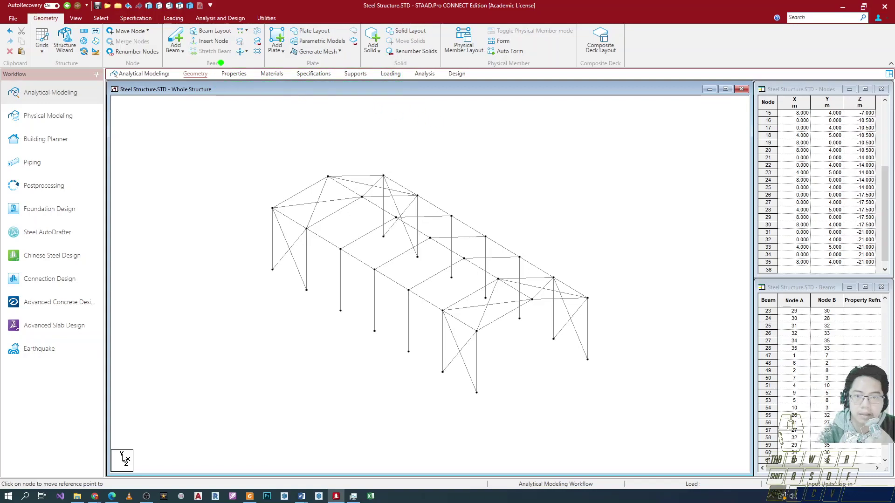
mouse_move(217, 61)
left_mouse_down("ctrl")
mouse_move(314, 86)
mouse_move(372, 88)
left_mouse_up("ctrl")
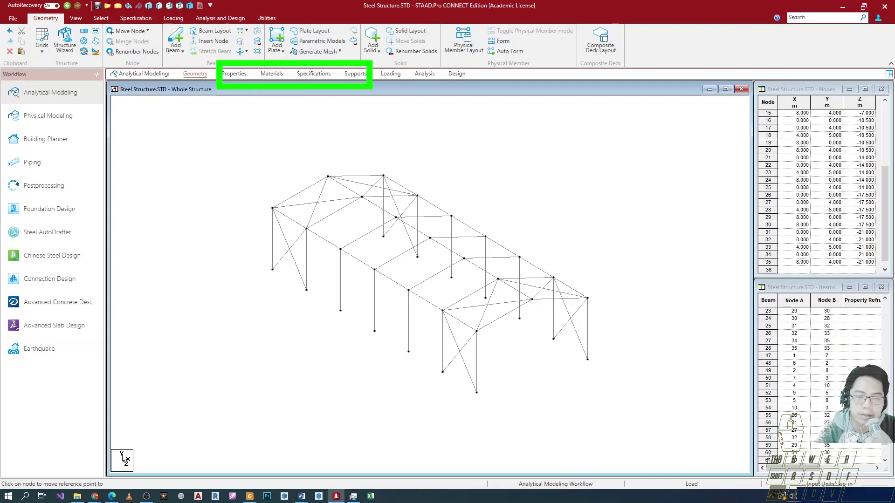
mouse_move(372, 53)
left_mouse_down("ctrl")
mouse_move(401, 84)
mouse_move(415, 66)
mouse_move(452, 94)
left_mouse_up("ctrl")
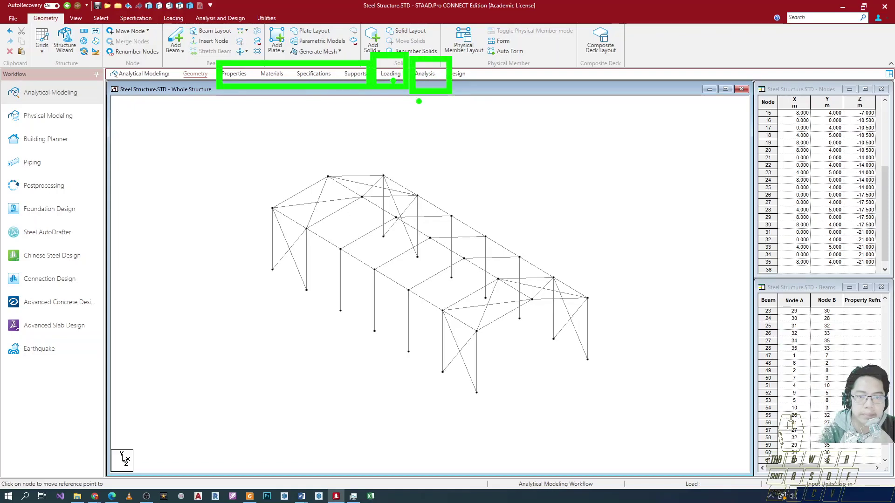
key("Escape")
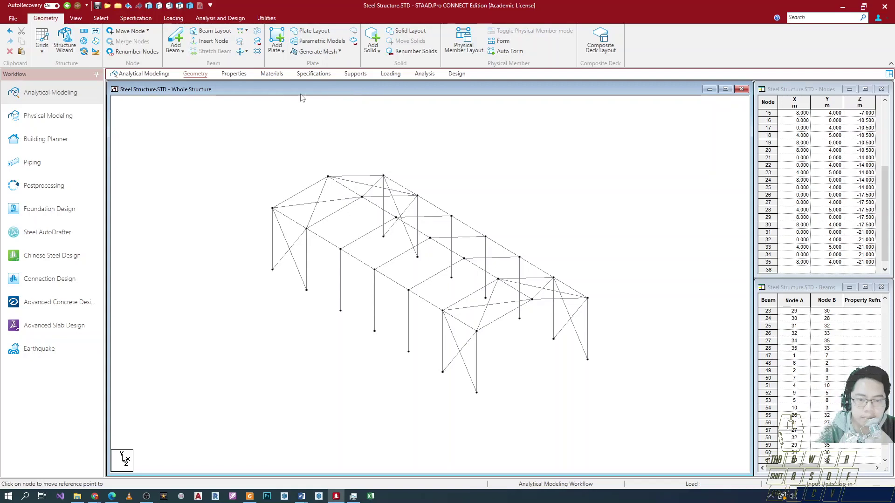
Look at the material definitions, return to the member properties of the whole structure and place their dialog over the model
left_click(233, 74)
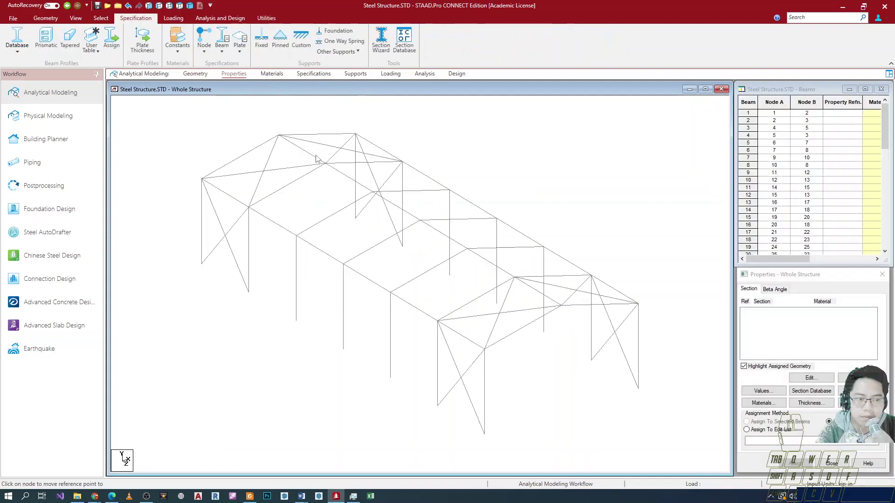
left_click(272, 74)
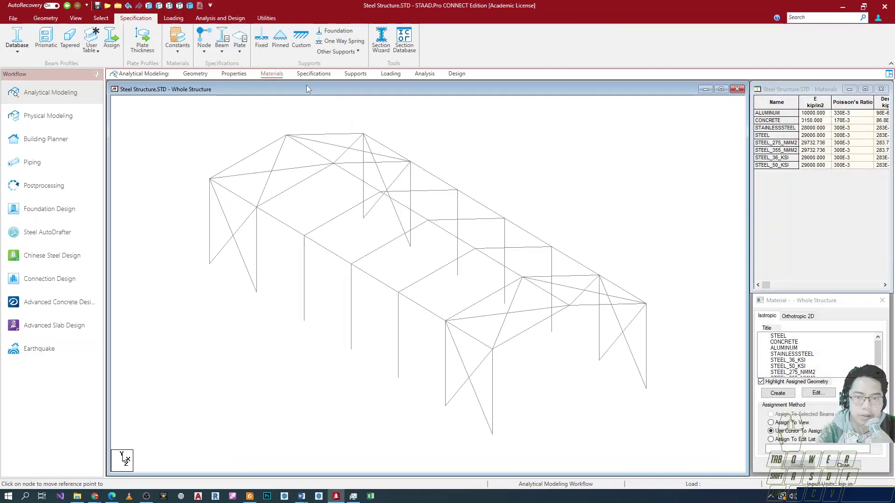
left_click(234, 73)
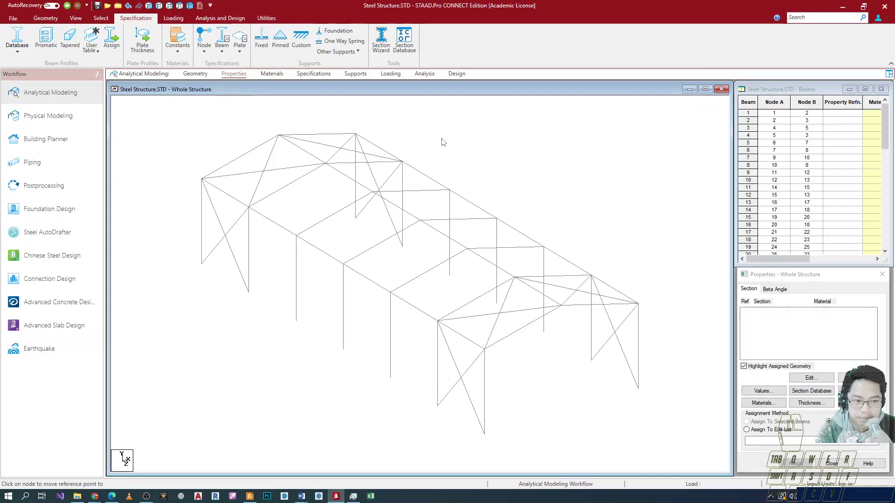
left_click_drag(815, 275, 443, 134)
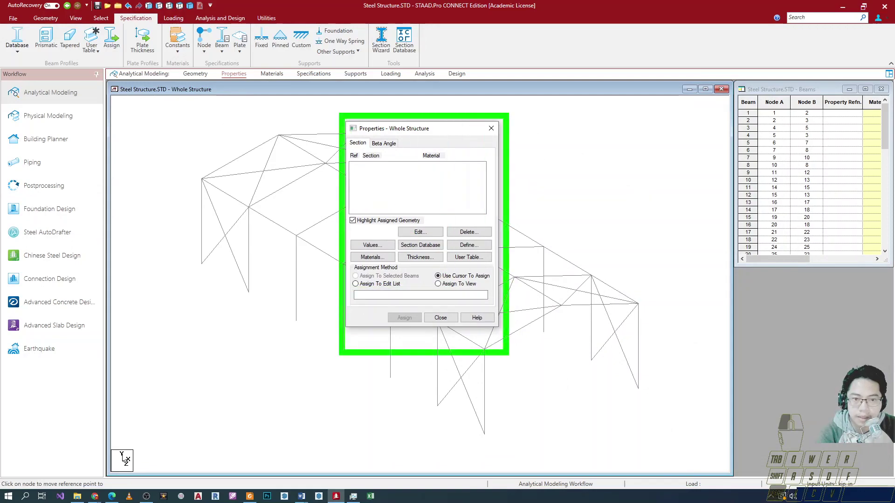
Compare the section settings and the beta angle settings in the whole structure's member properties
left_click(384, 143)
left_click(366, 143)
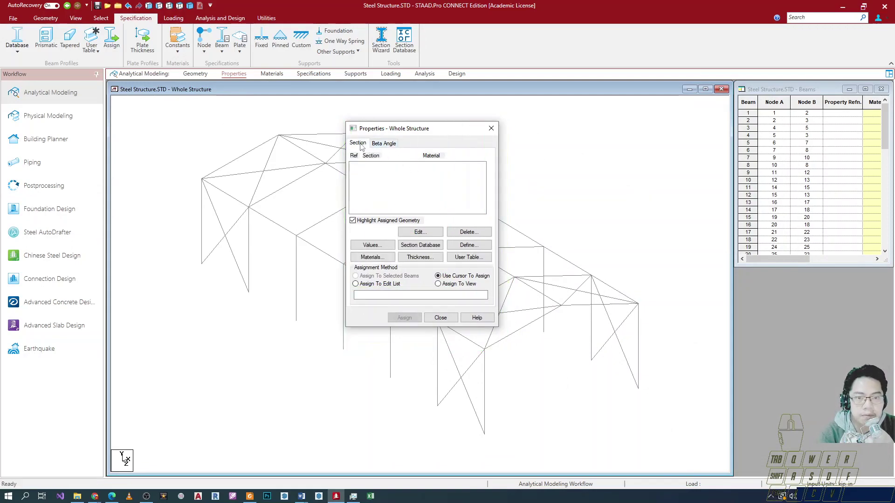
left_click(384, 143)
left_click_drag(400, 124, 436, 117)
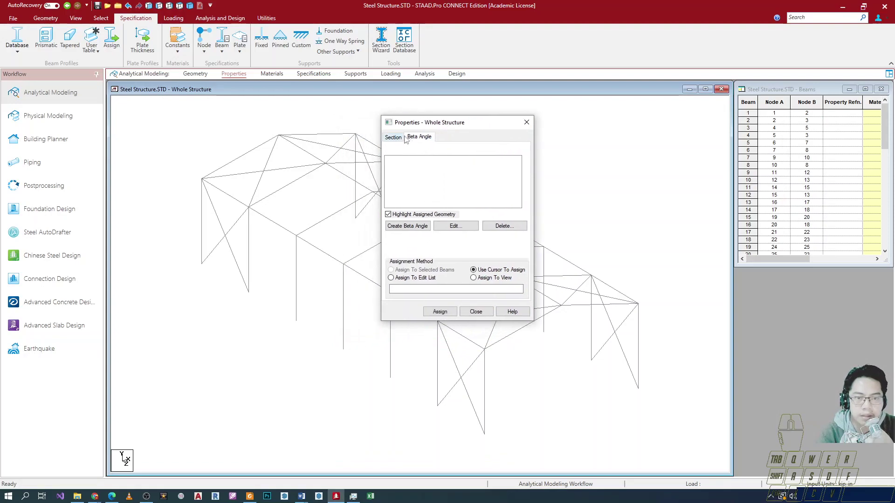
left_click(399, 139)
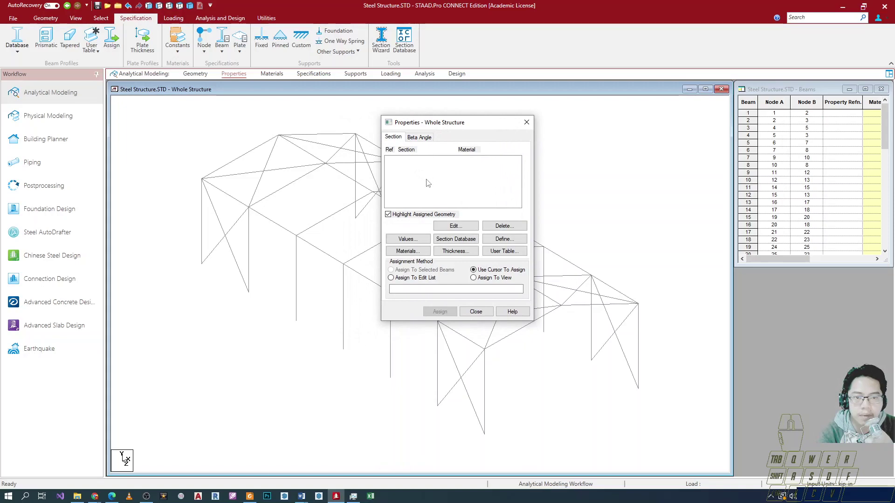
left_click(418, 138)
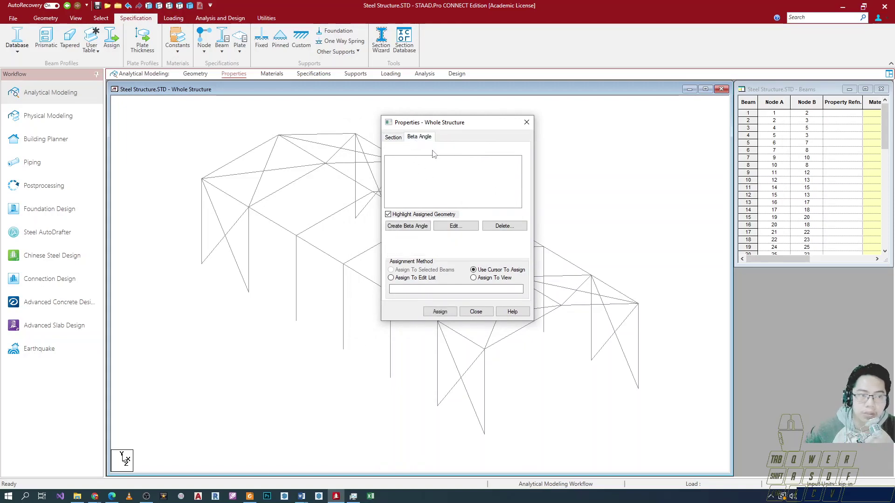
left_click(276, 404)
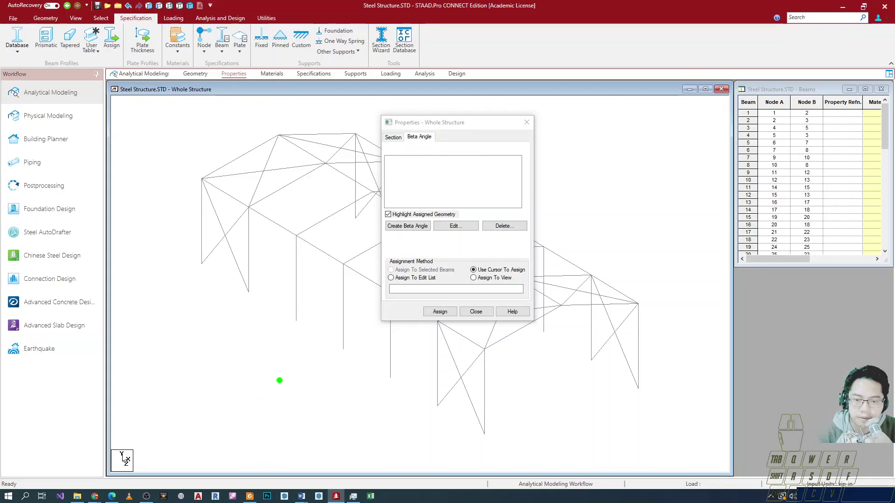
left_click_drag(293, 334, 285, 393)
left_click_drag(274, 323, 322, 343)
left_click_drag(268, 381, 312, 409)
left_click_drag(321, 342, 396, 319)
left_click_drag(266, 317, 339, 294)
left_click_drag(310, 410, 407, 383)
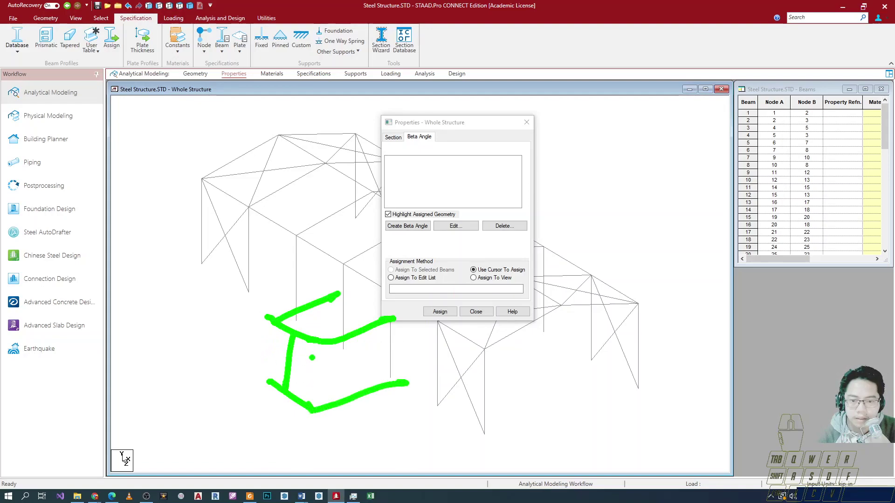
left_click_drag(287, 391, 366, 366)
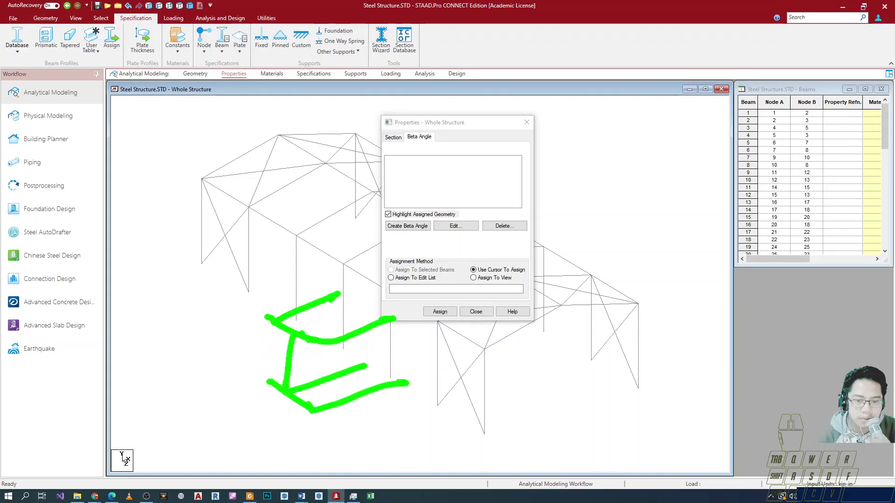
mouse_move(566, 394)
left_mouse_down()
mouse_move(480, 371)
mouse_move(477, 347)
mouse_move(473, 408)
left_mouse_up()
left_click_drag(573, 361, 565, 448)
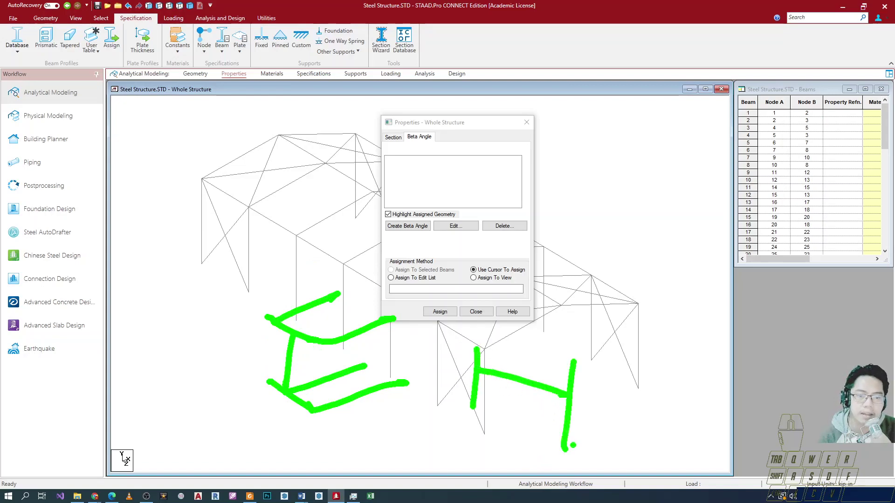
left_click_drag(573, 364, 624, 335)
left_click_drag(558, 454, 646, 395)
left_click_drag(479, 350, 533, 311)
mouse_move(468, 413)
left_mouse_down()
mouse_move(533, 375)
mouse_move(554, 322)
left_mouse_up()
mouse_move(433, 138)
left_mouse_down()
mouse_move(406, 117)
mouse_move(436, 140)
left_mouse_up()
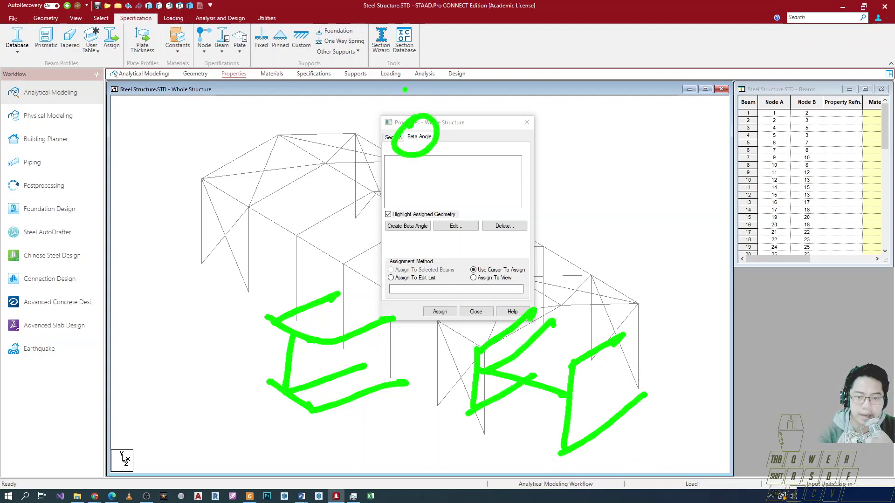
Return to the section settings of the member properties and shift their dialog away from the middle of the model
left_click(392, 137)
mouse_move(436, 123)
left_mouse_down()
mouse_move(582, 27)
mouse_move(507, 86)
left_mouse_up()
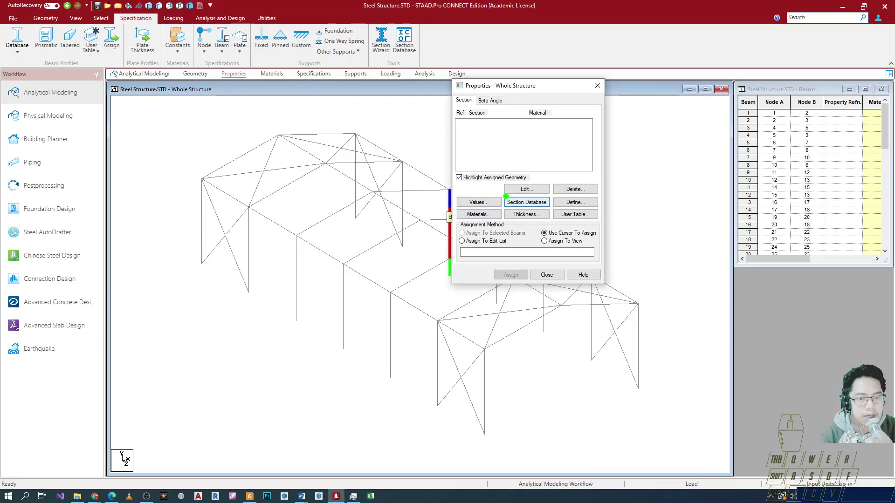
left_click_drag(554, 193, 611, 209)
key("Escape")
key("ctrl+2")
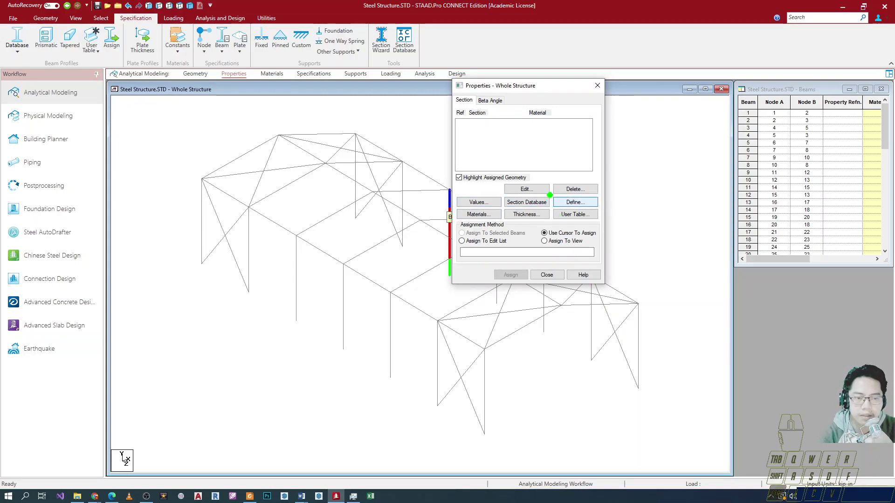
left_click_drag(551, 194, 606, 215)
left_click_drag(499, 193, 551, 215)
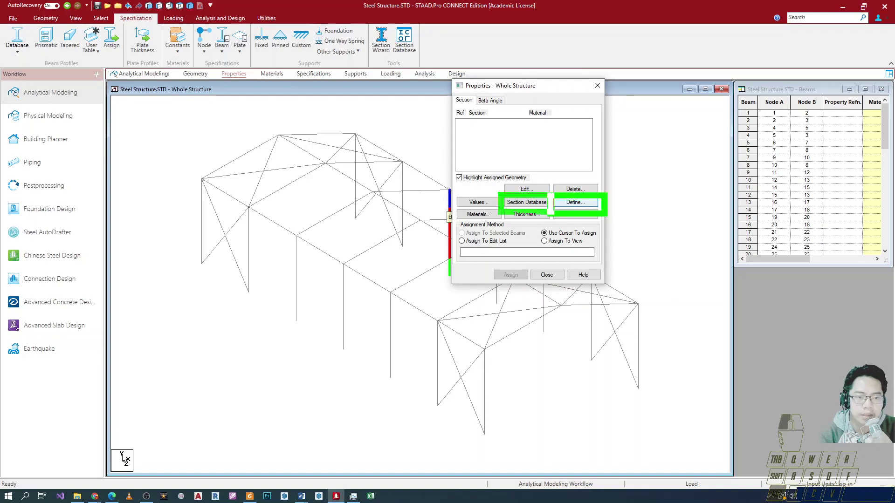
key("Escape")
Examine the Tapered I, Tapered Tube and Trapezoidal options for user-defined sections, and close the definition without adding a property
left_click(556, 204)
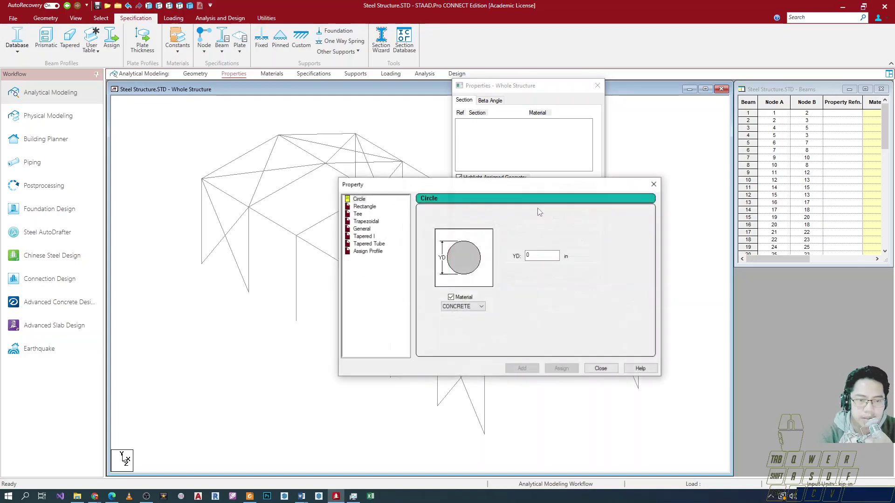
left_click_drag(583, 182, 662, 135)
left_click(447, 194)
left_click(446, 187)
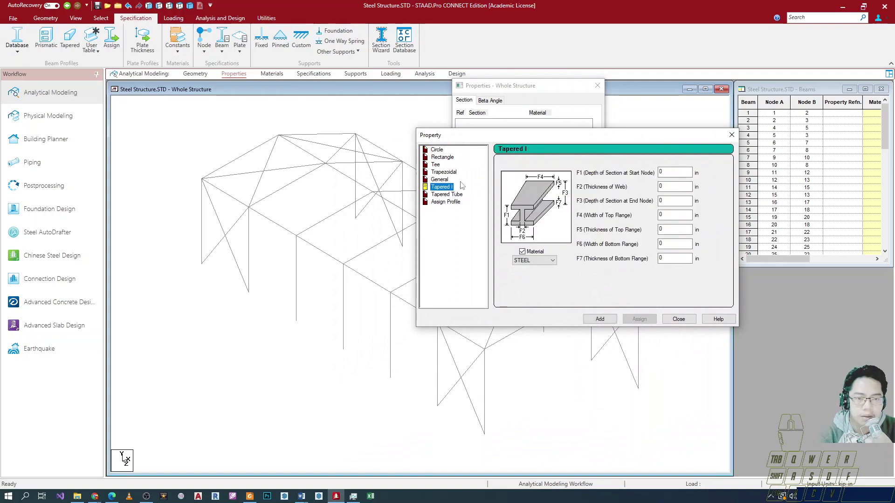
left_click(439, 195)
left_click(442, 188)
left_click(446, 173)
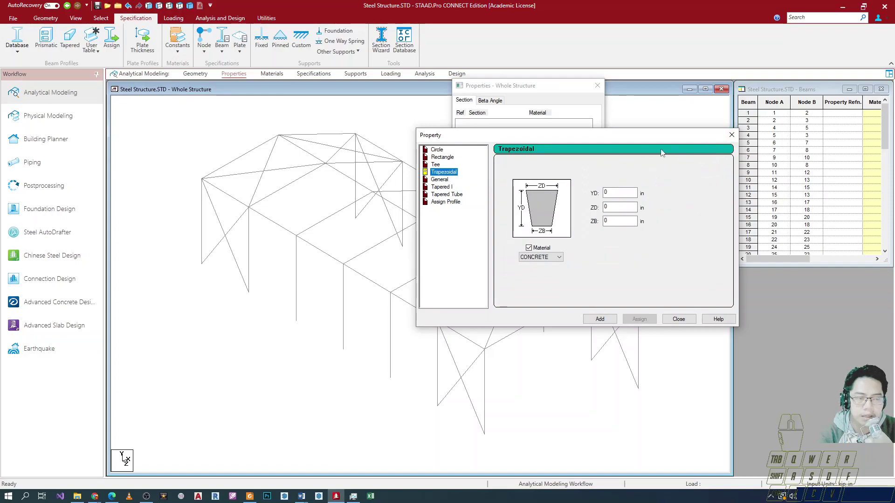
left_click(731, 135)
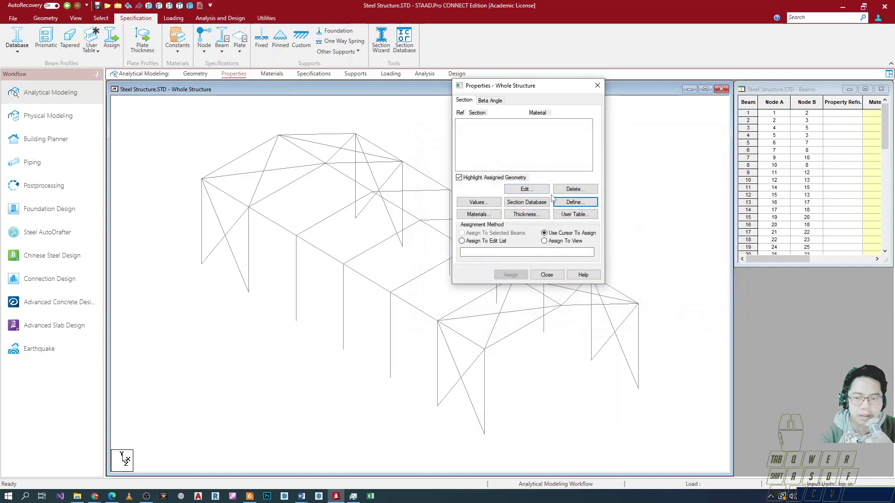
Open the section database from the whole structure's member properties and shift its dialog up, clear of the model's columns
left_click_drag(508, 92, 561, 120)
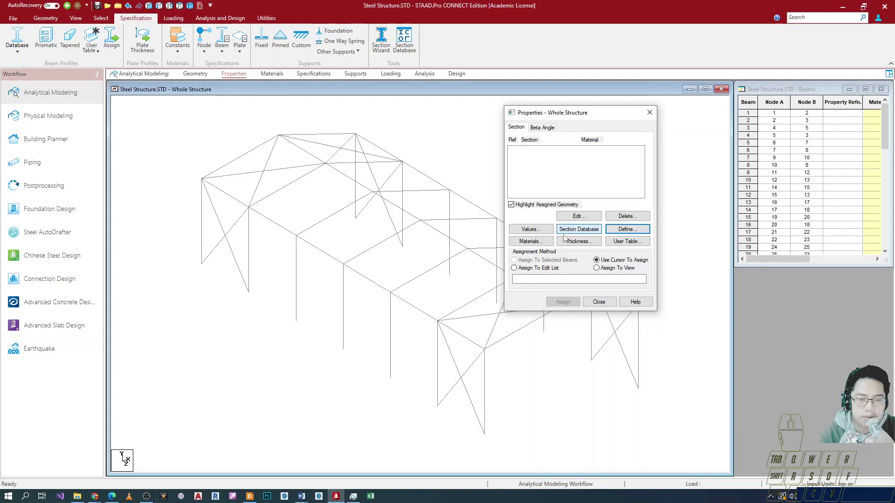
left_click(578, 229)
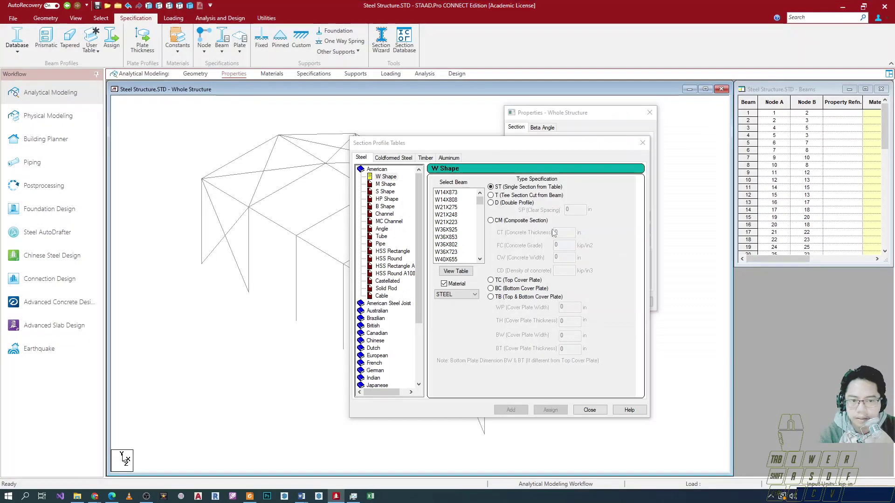
left_click_drag(531, 148, 585, 117)
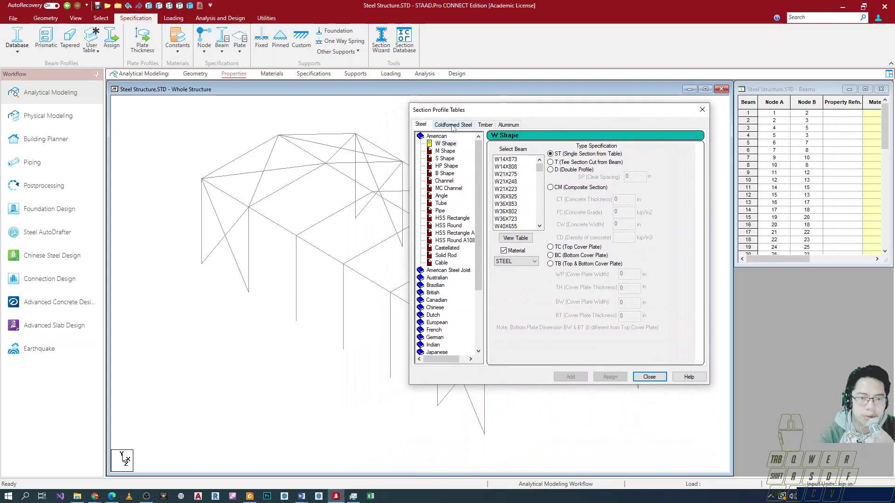
left_click_drag(511, 107, 491, 79)
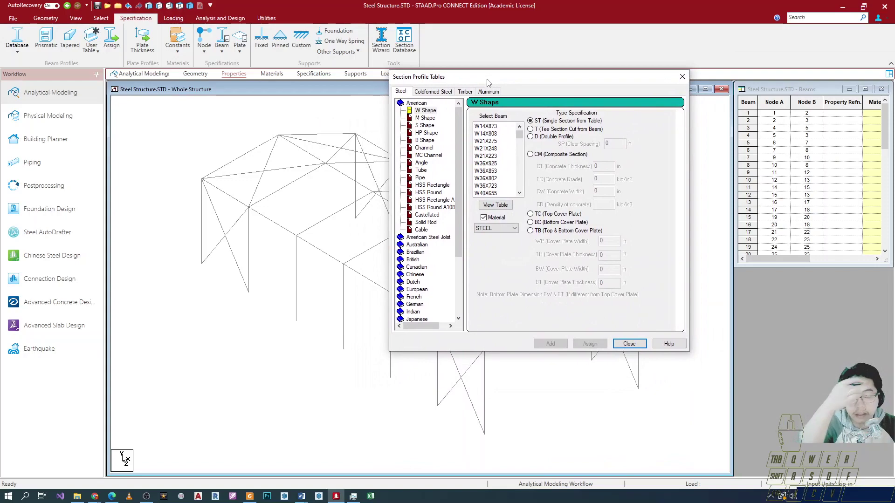
Compare the Steel, Coldformed Steel, Timber and Aluminum section profile tables
left_click(461, 92)
left_click(434, 91)
left_click(407, 92)
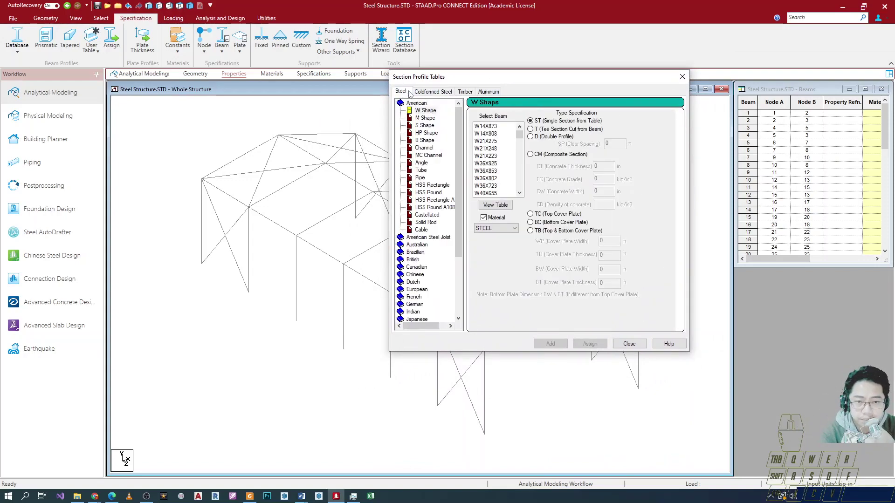
left_click(425, 92)
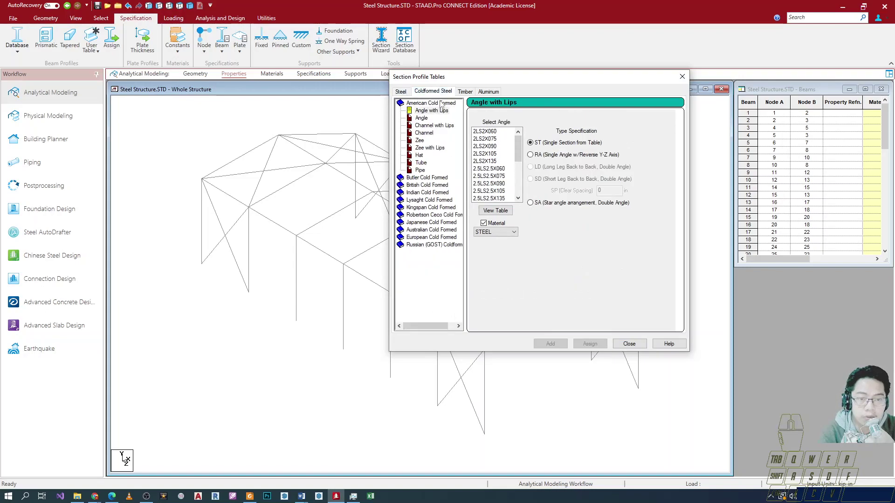
left_click(464, 92)
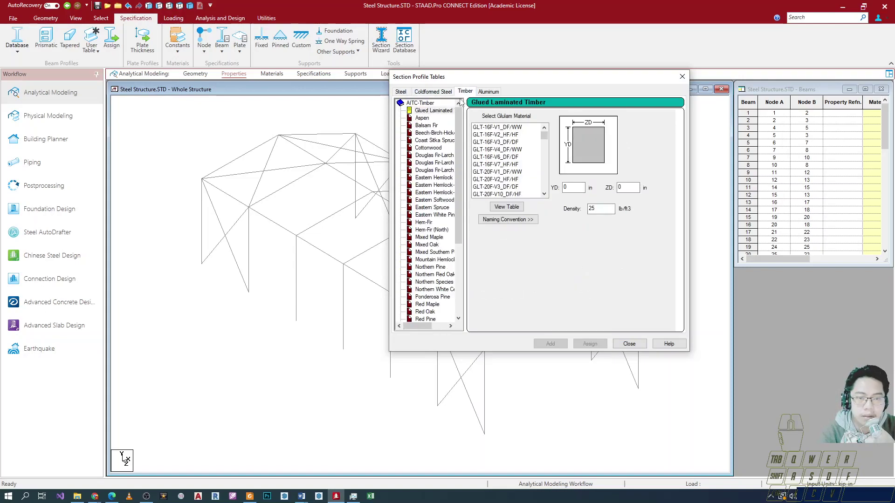
left_click(402, 93)
left_click(466, 92)
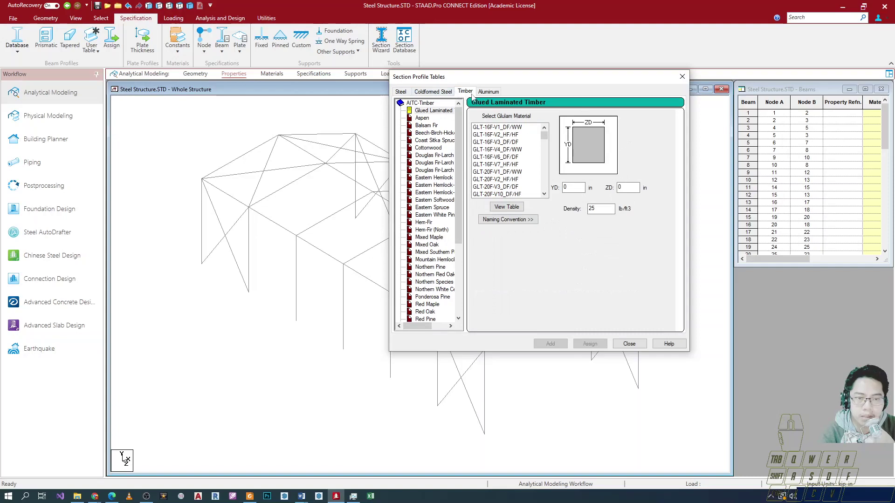
left_click(490, 93)
left_click(404, 96)
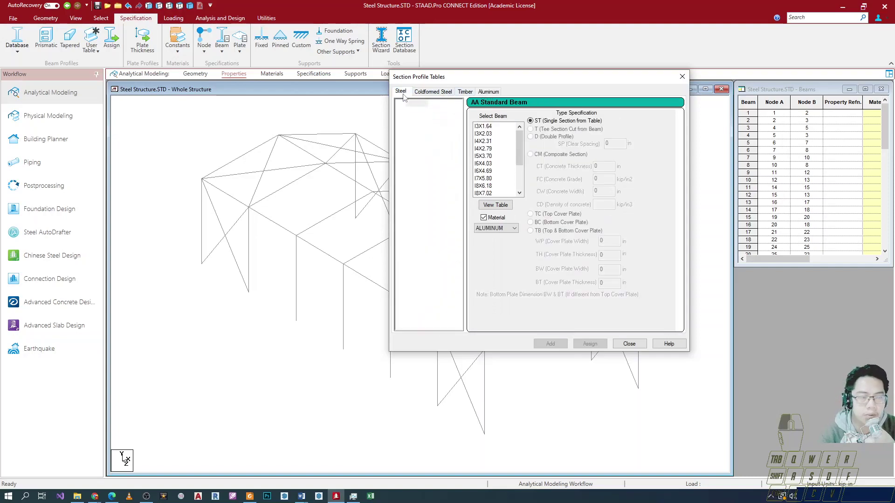
left_click(433, 92)
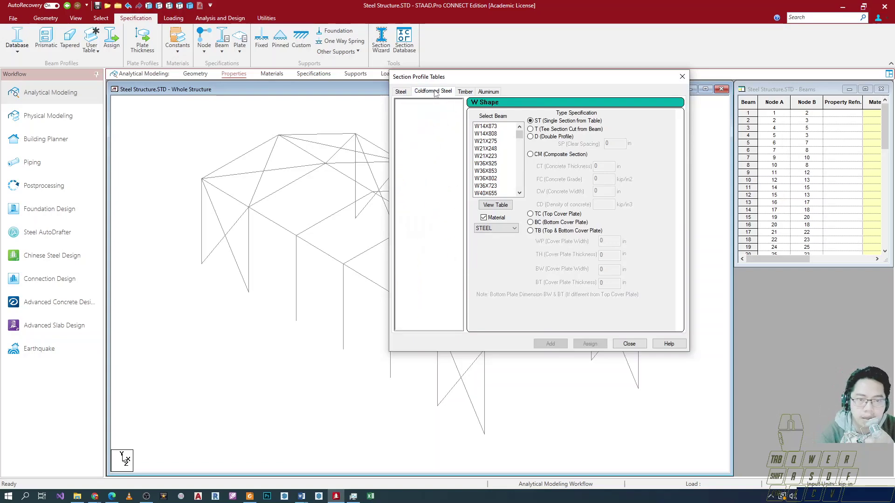
Look through the country databases of the Steel profiles, collapsing the American group and expanding it again
left_click(402, 91)
scroll(418, 190, "down", 4)
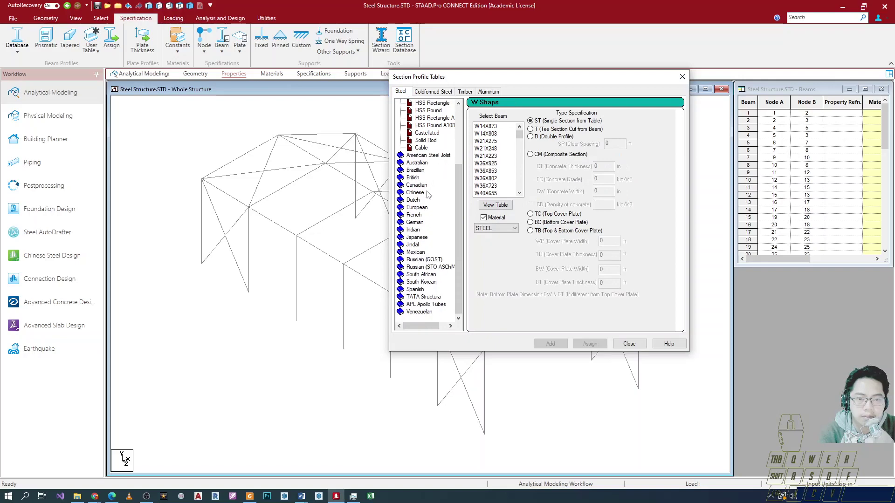
scroll(428, 194, "up", 4)
double_click(417, 103)
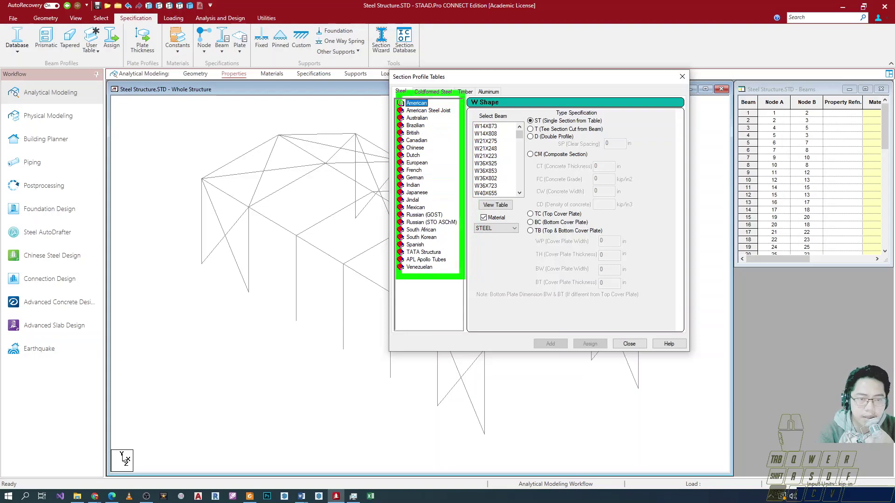
double_click(418, 103)
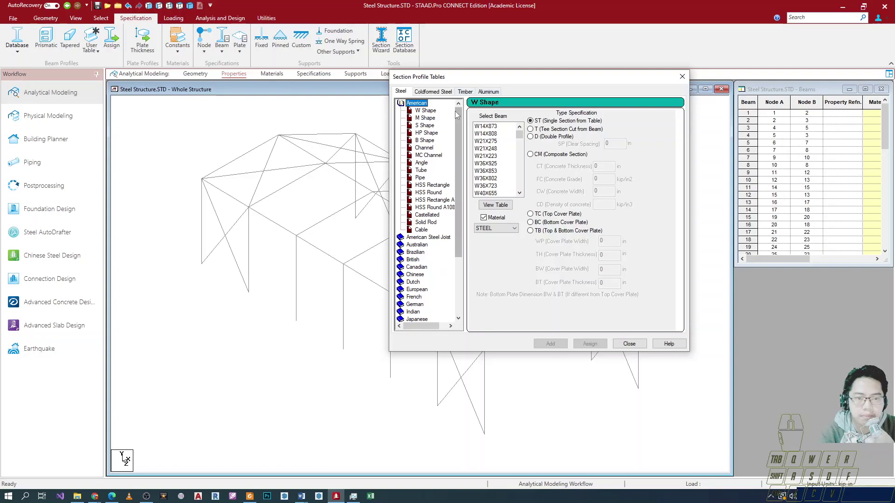
mouse_move(503, 82)
left_mouse_down()
mouse_move(559, 76)
mouse_move(516, 80)
left_mouse_up()
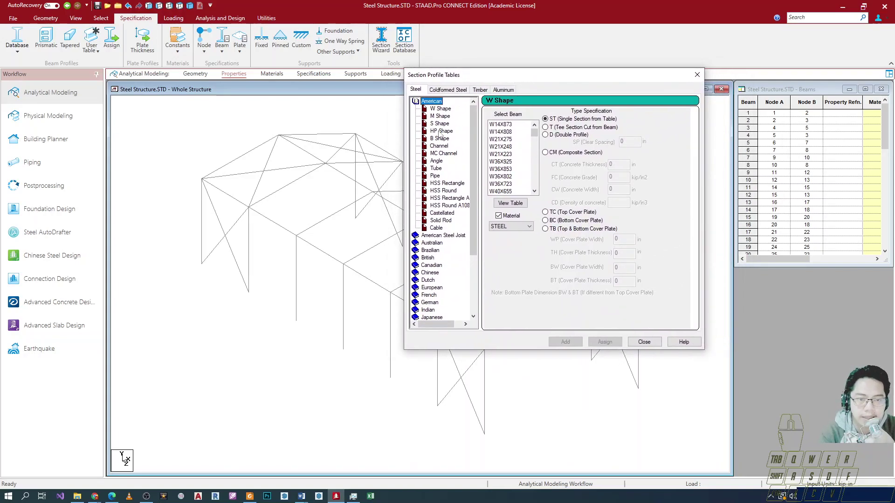
Examine the American profile types from W Shape through Cable, return to W Shape and move the profile tables off the model's middle
left_click(440, 108)
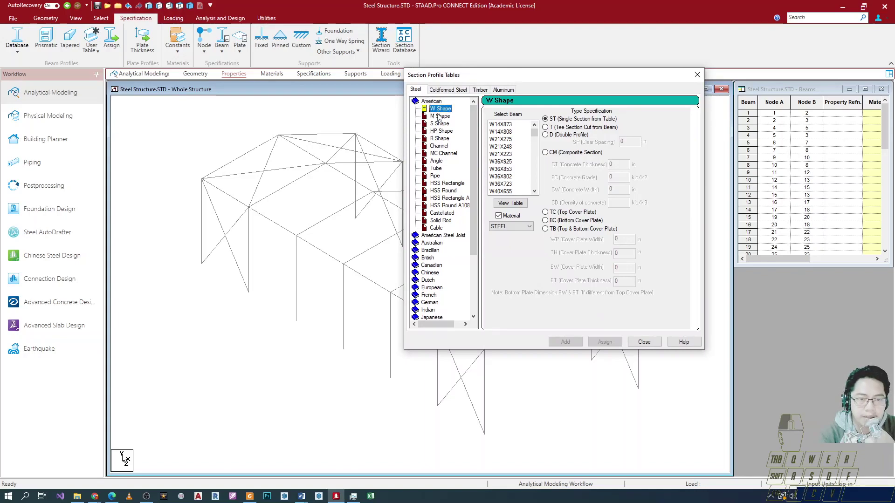
left_click(440, 116)
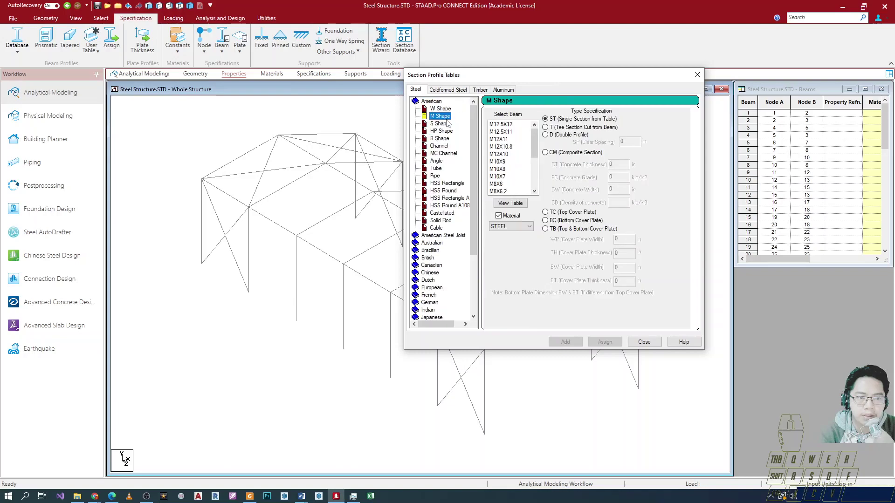
left_click(440, 124)
left_click(442, 131)
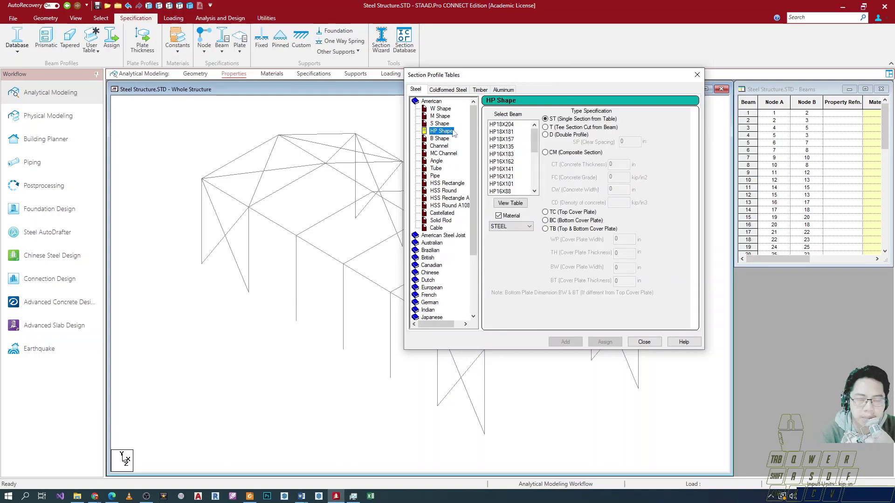
left_click(441, 146)
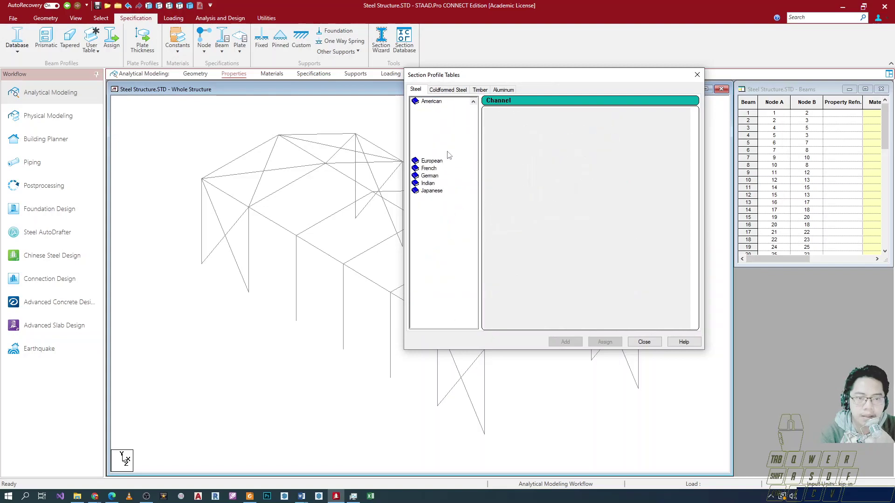
left_click(438, 161)
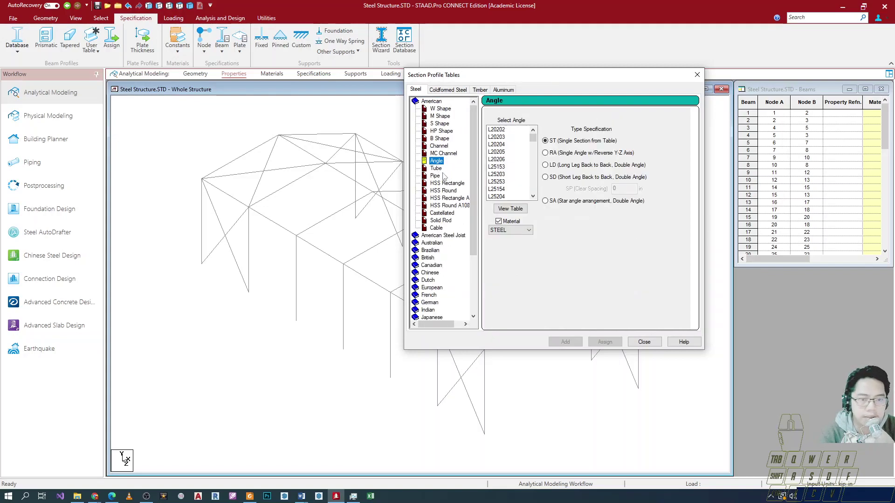
left_click(436, 177)
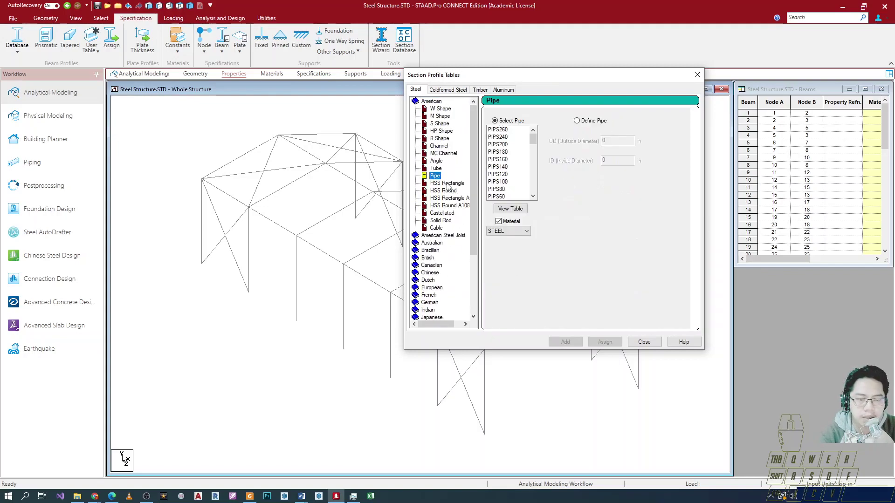
left_click(445, 185)
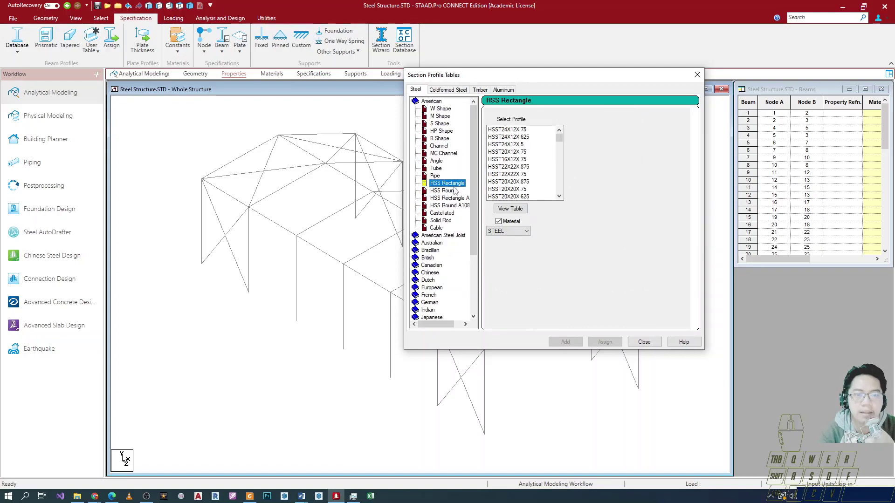
left_click(437, 228)
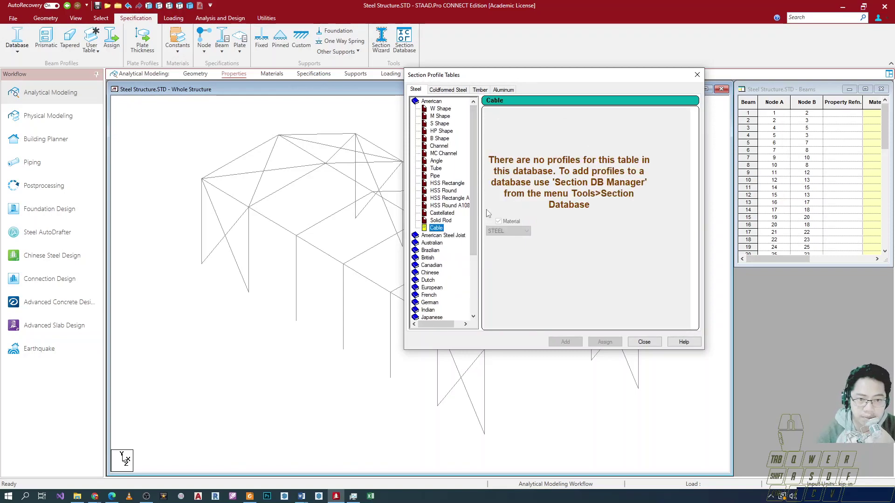
left_click(445, 110)
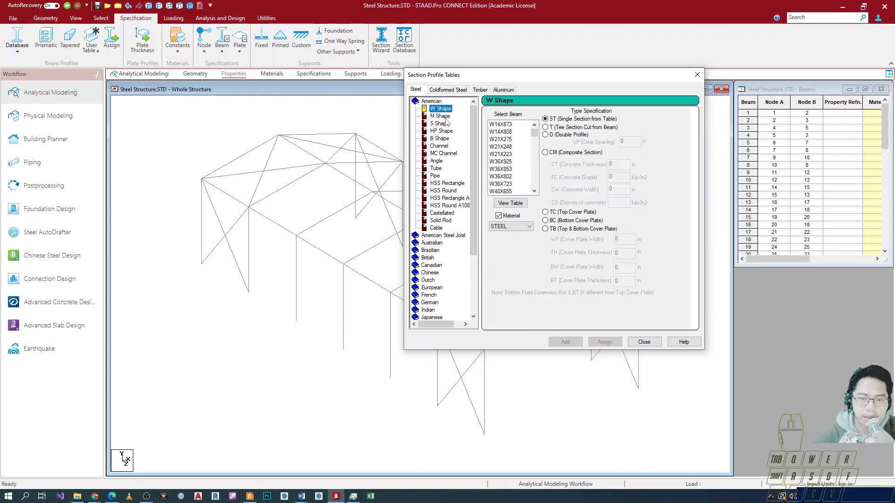
left_click_drag(517, 76, 608, 48)
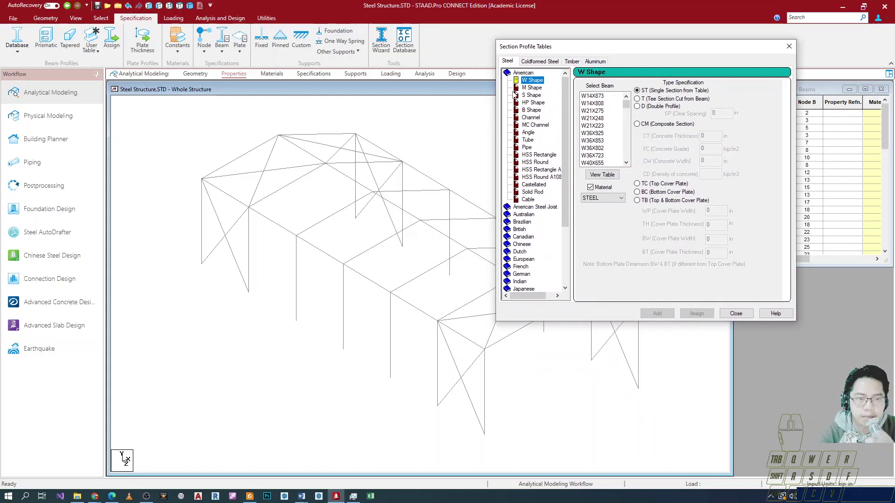
left_click(294, 334)
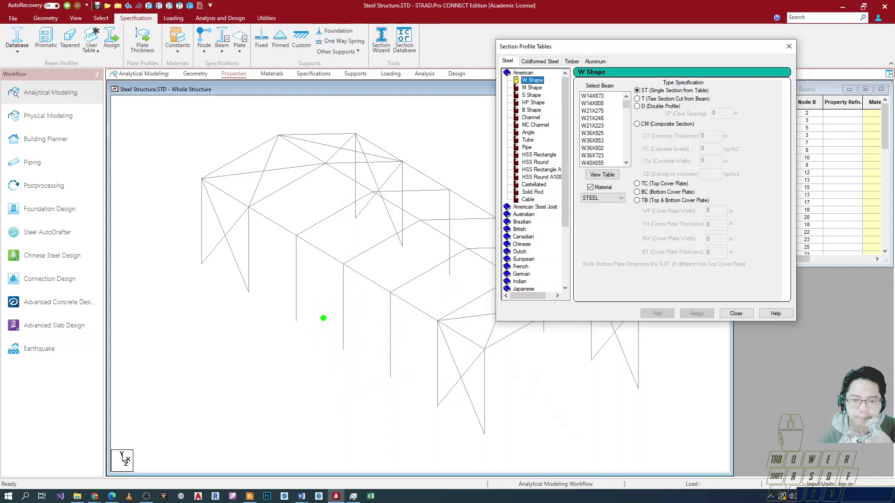
left_click_drag(314, 296, 310, 424)
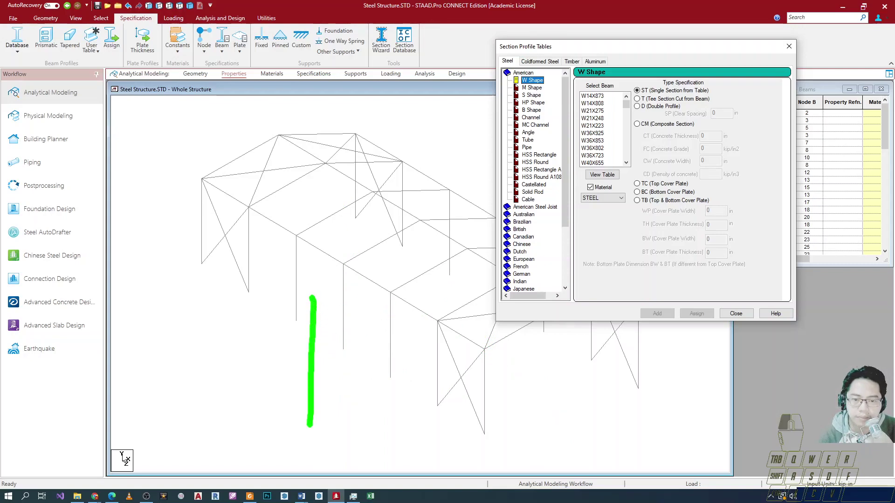
left_click_drag(282, 295, 358, 286)
left_click_drag(356, 423, 269, 426)
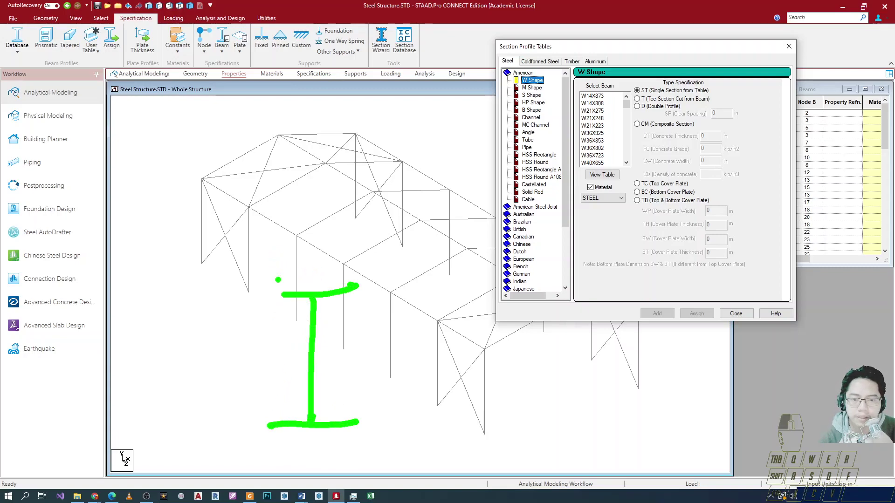
left_click_drag(275, 219, 278, 281)
mouse_move(353, 262)
left_mouse_down()
mouse_move(351, 200)
mouse_move(246, 231)
mouse_move(260, 242)
left_mouse_up()
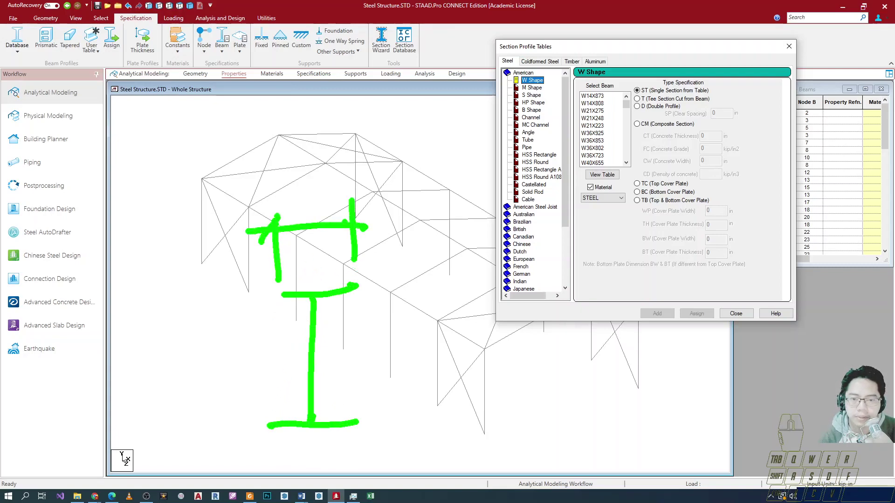
left_click_drag(367, 213, 346, 240)
left_click(325, 211)
left_click_drag(376, 285, 422, 284)
left_click_drag(387, 420, 433, 409)
mouse_move(400, 269)
left_mouse_down()
mouse_move(406, 433)
mouse_move(387, 427)
mouse_move(383, 309)
left_mouse_up()
mouse_move(232, 139)
left_mouse_down()
mouse_move(248, 161)
mouse_move(264, 129)
left_mouse_up()
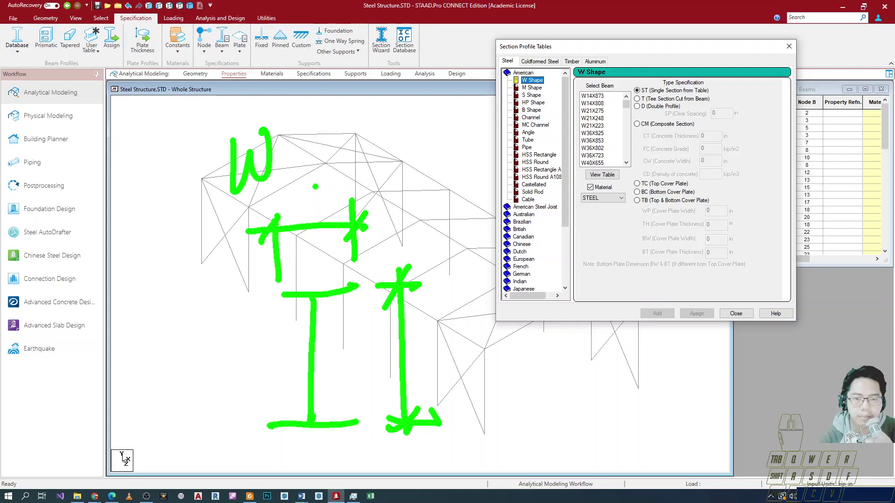
mouse_move(315, 177)
left_mouse_down()
mouse_move(326, 189)
mouse_move(321, 200)
left_mouse_up()
left_click_drag(345, 172, 332, 197)
mouse_move(366, 171)
left_mouse_down()
mouse_move(357, 180)
mouse_move(366, 170)
left_mouse_up()
mouse_move(382, 176)
left_mouse_down()
mouse_move(395, 174)
mouse_move(402, 194)
left_mouse_up()
mouse_move(413, 183)
left_mouse_down()
mouse_move(421, 197)
mouse_move(438, 199)
left_mouse_up()
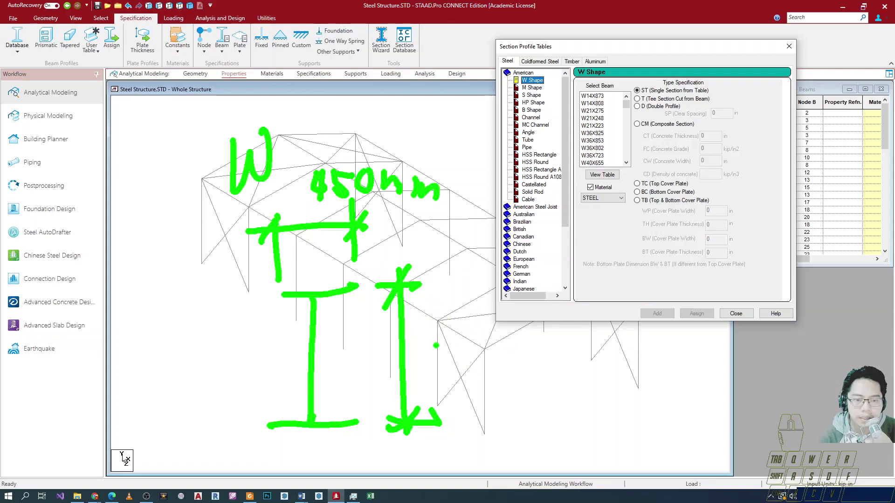
mouse_move(442, 335)
left_mouse_down()
mouse_move(436, 368)
mouse_move(464, 349)
mouse_move(517, 372)
mouse_move(557, 408)
left_mouse_up()
mouse_move(562, 431)
left_mouse_down()
mouse_move(422, 308)
mouse_move(562, 431)
left_mouse_up()
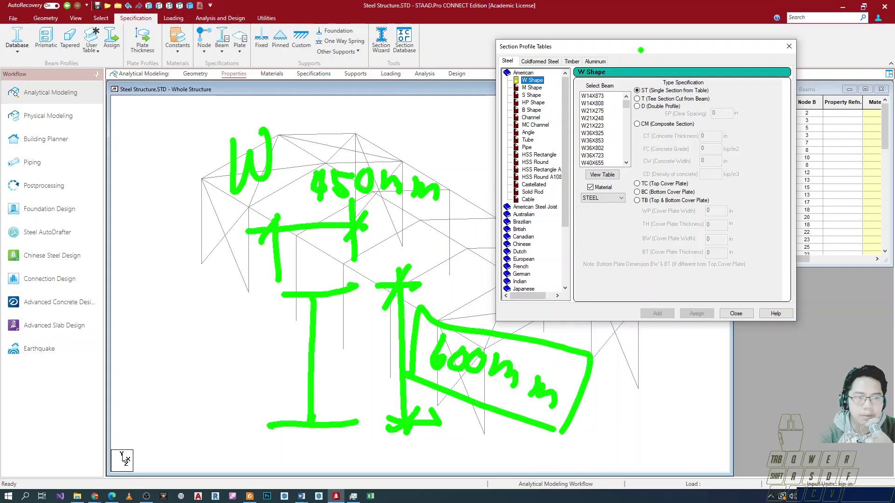
key("Escape")
Bring the profile tables back over the model and view the full table of American W Shape section dimensions
left_click_drag(646, 51, 520, 58)
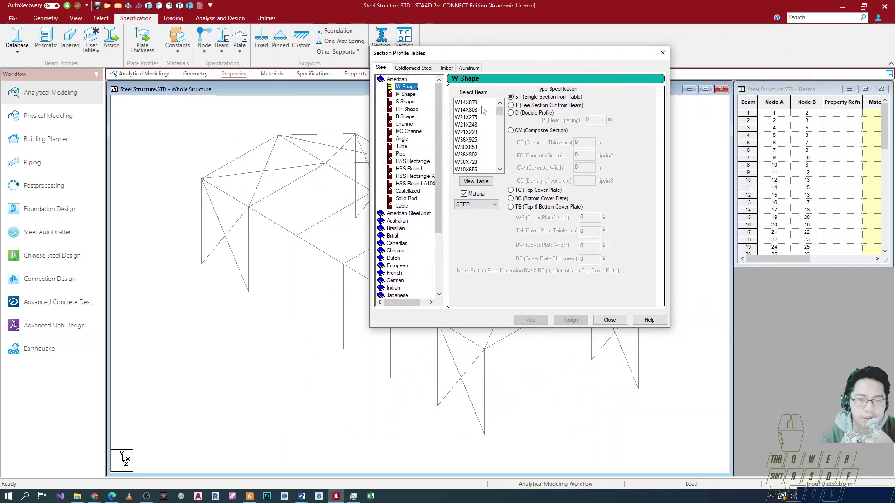
left_click_drag(447, 94, 512, 173)
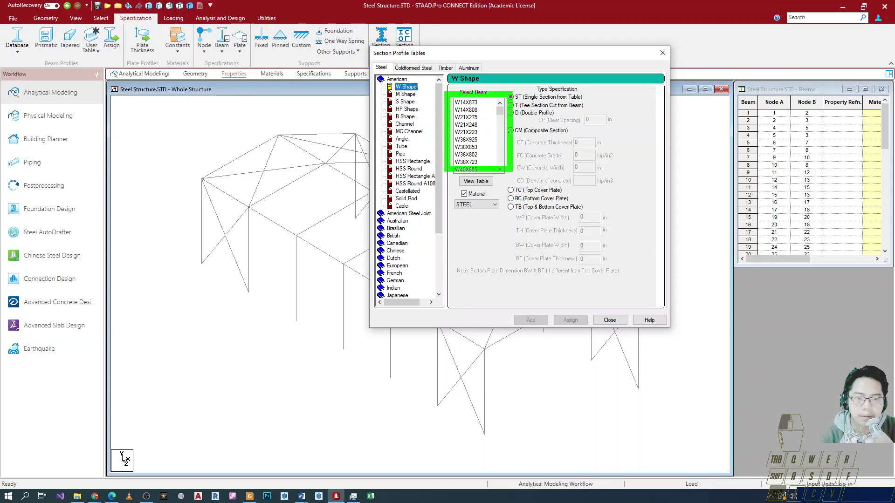
key("Escape")
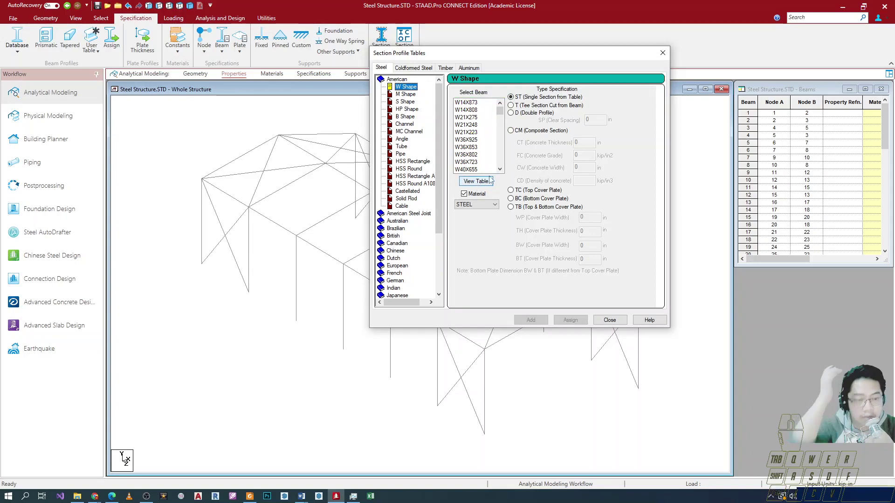
left_click(488, 184)
left_click_drag(485, 170, 492, 110)
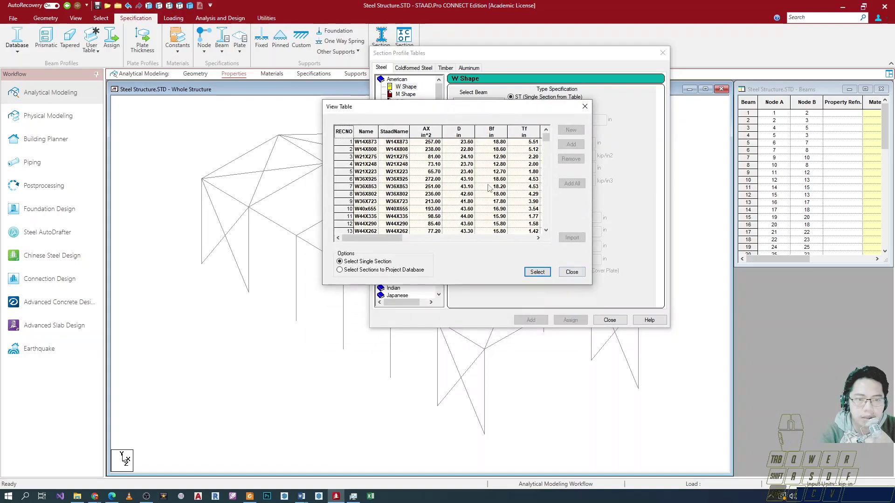
Look across the dimension columns of the W Shape table and highlight the W14X873 record
left_click_drag(392, 238, 415, 238)
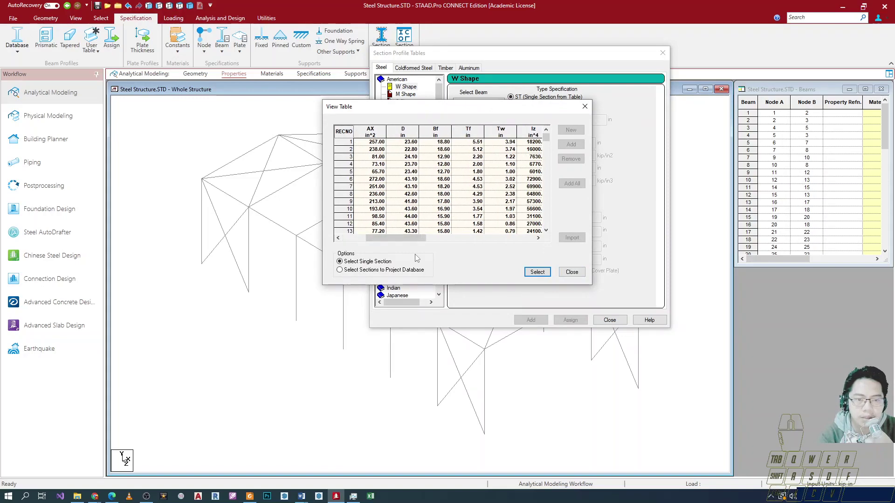
left_click_drag(416, 239, 352, 232)
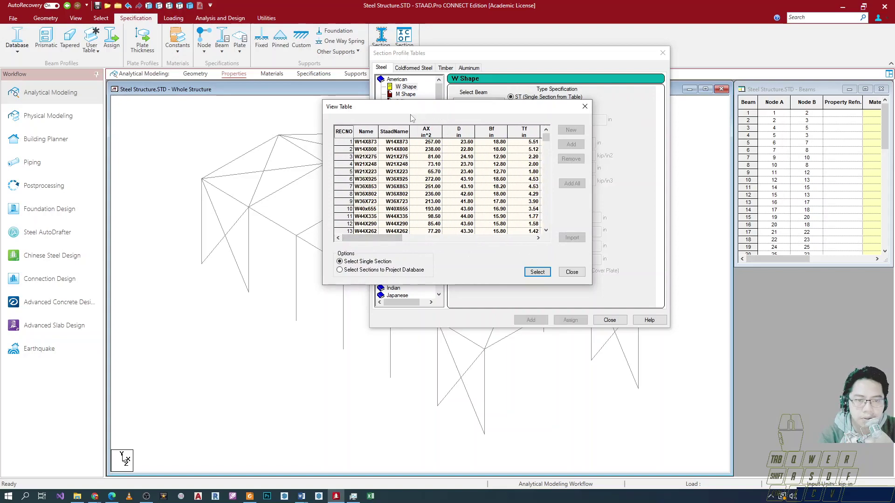
left_click_drag(411, 119, 441, 150)
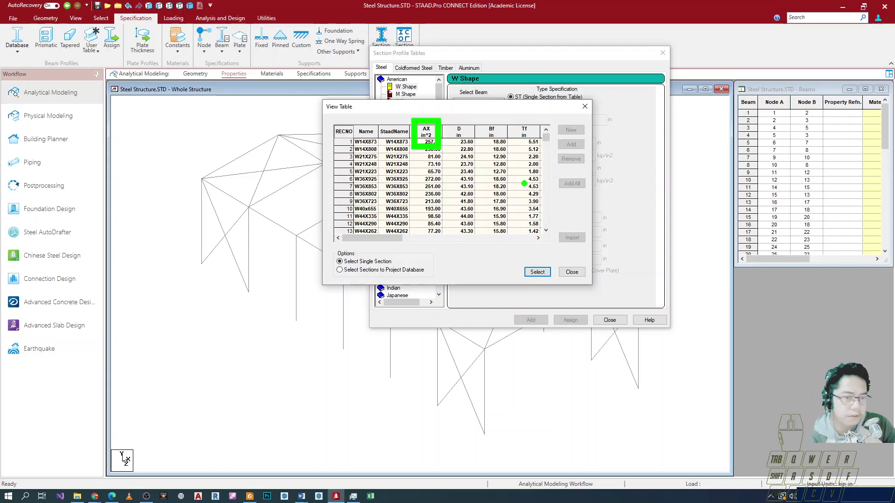
key("Escape")
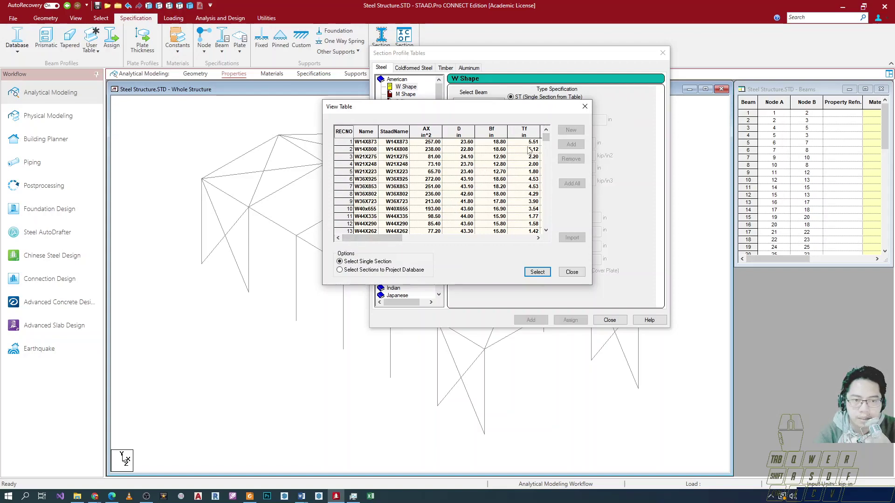
left_click(468, 153)
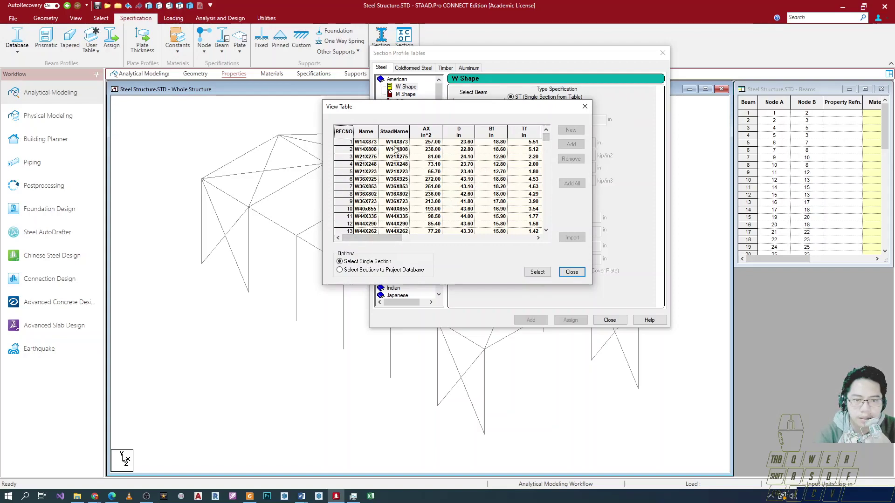
left_click_drag(347, 141, 439, 154)
left_click(358, 142)
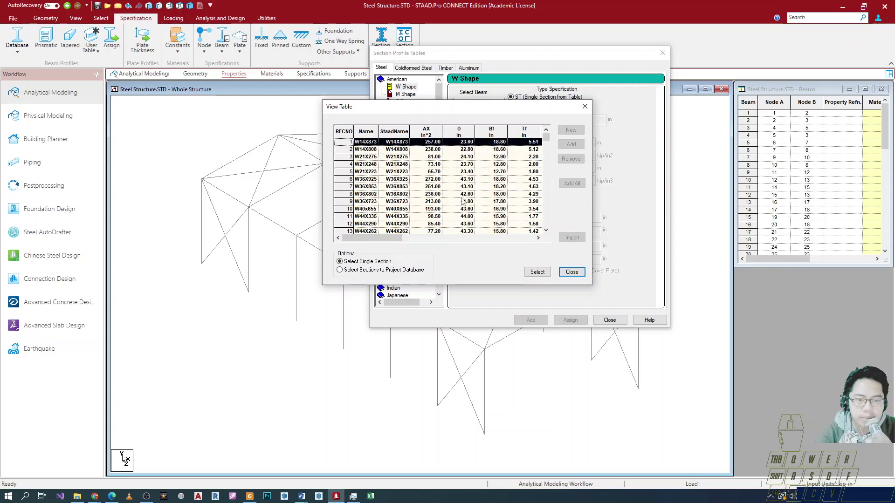
Look through the W Shape records down to the W24 sections and return to the start of the table
left_click_drag(546, 139, 546, 167)
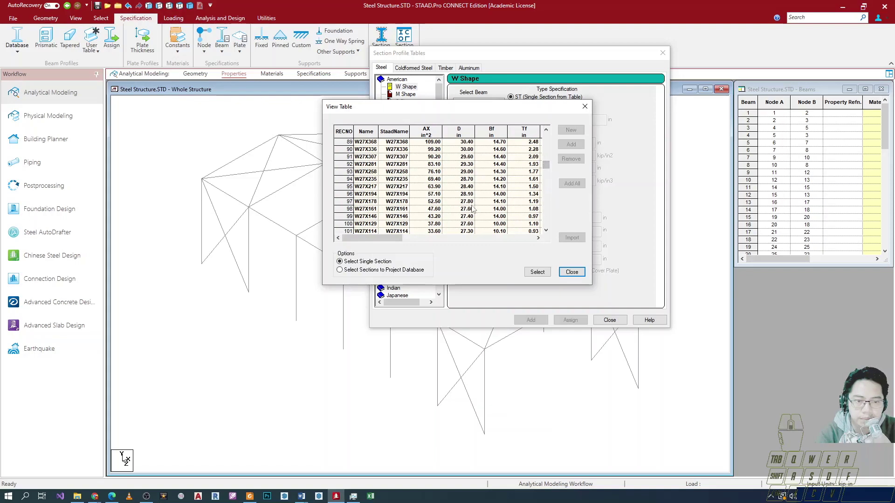
left_click(546, 231)
left_click(546, 231)
left_click(546, 230)
left_click(547, 230)
left_click(546, 230)
left_click(547, 230)
left_click(546, 231)
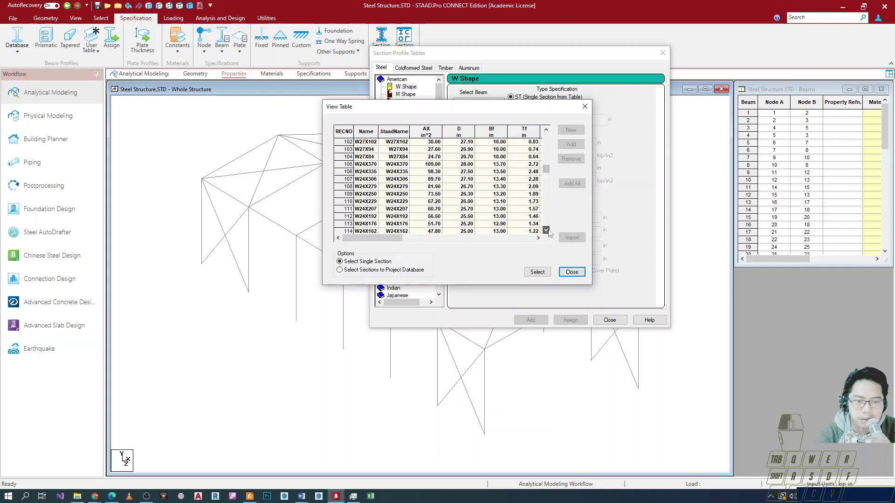
left_click(548, 230)
left_click(548, 175)
mouse_move(402, 238)
left_mouse_down()
mouse_move(501, 239)
mouse_move(390, 240)
left_mouse_up()
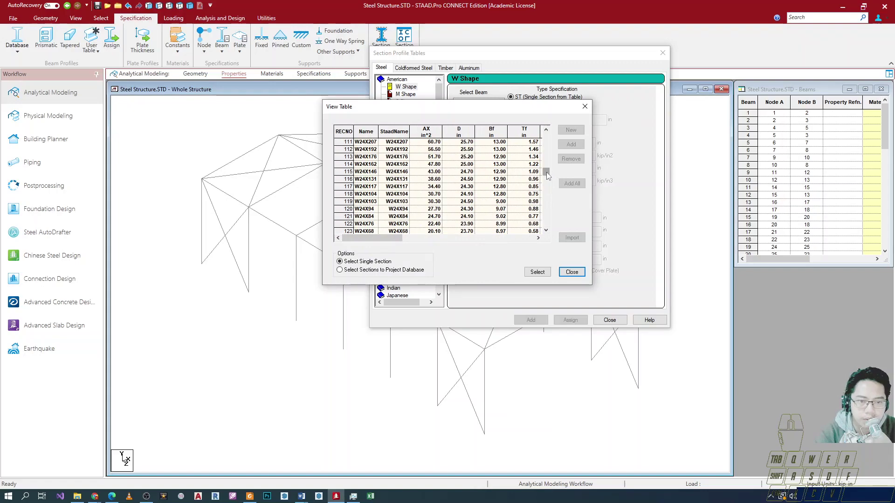
left_click_drag(548, 176, 546, 136)
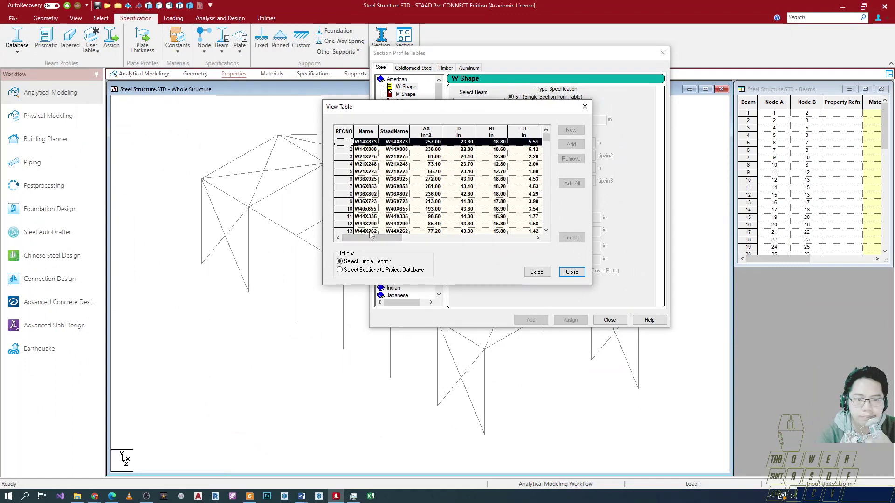
Examine the web thickness and inertia columns, then return to the section names and reposition the table over the profile dialog
left_click_drag(370, 238, 395, 238)
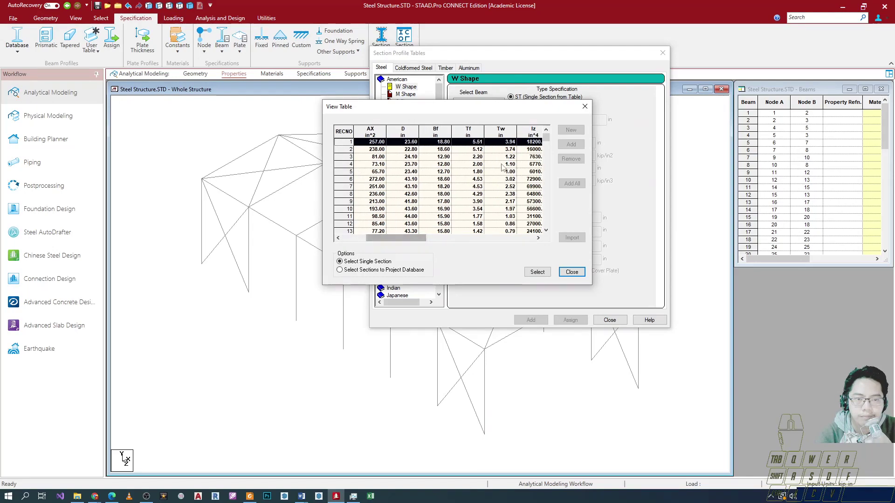
left_click_drag(391, 104, 375, 86)
left_click_drag(365, 218, 321, 222)
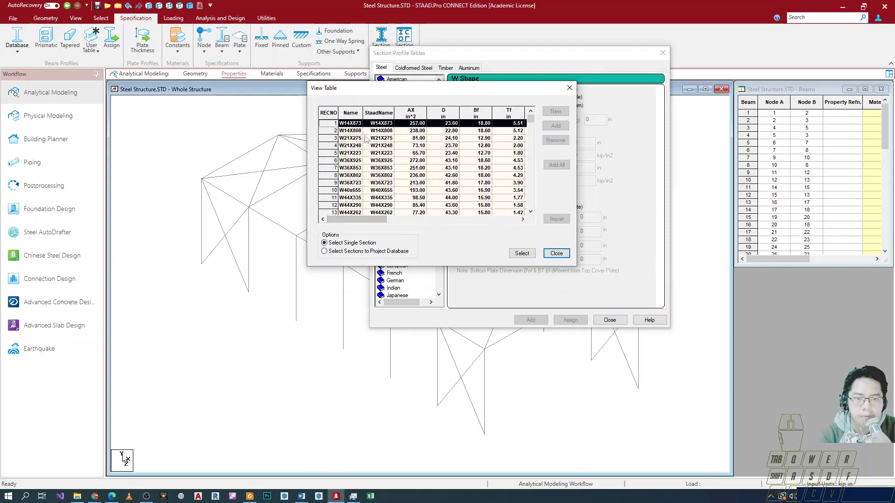
left_click_drag(449, 88, 466, 107)
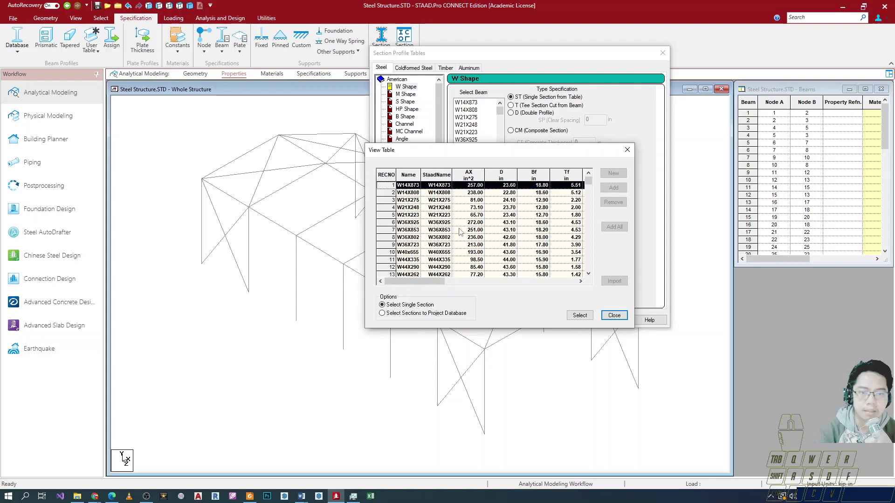
mouse_move(439, 282)
left_mouse_down()
mouse_move(452, 284)
mouse_move(434, 284)
left_mouse_up()
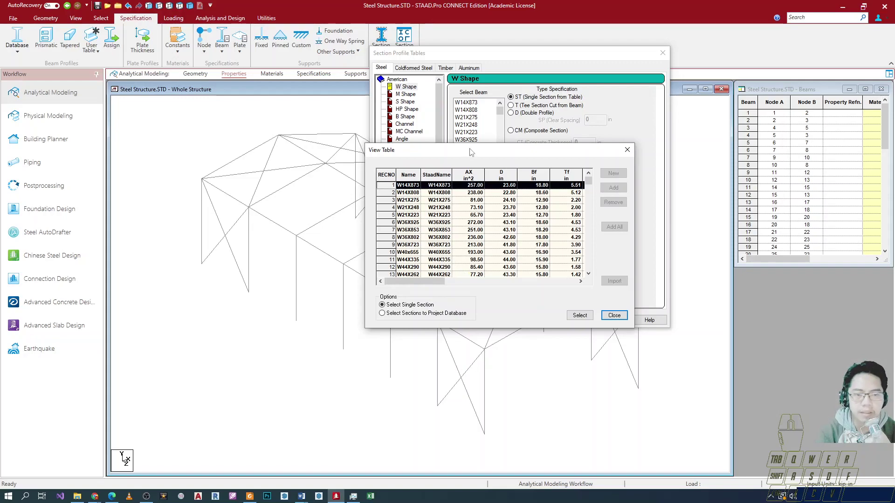
left_click_drag(481, 154, 474, 132)
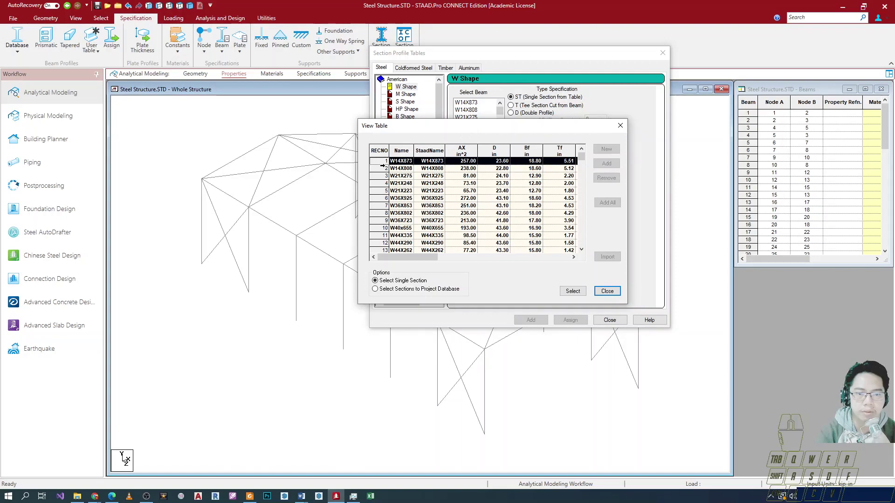
Add W14X873 with STEEL material as a section property and move the profile tables clear of the frame's gable end
left_click(567, 291)
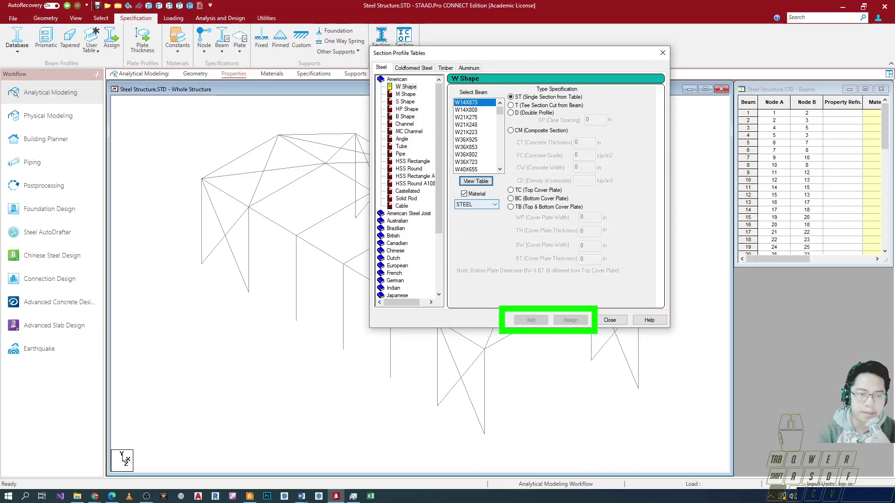
left_click(470, 105)
key("ctrl+2")
left_click_drag(503, 305, 556, 335, "ctrl")
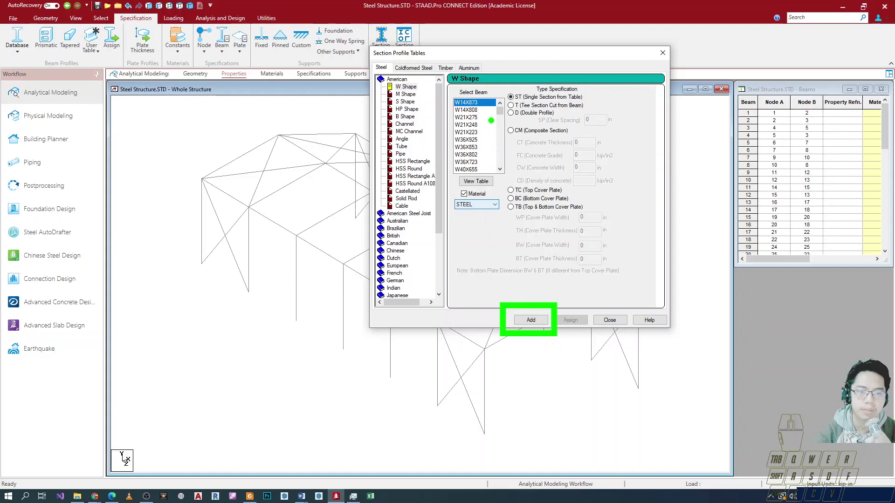
key("Escape")
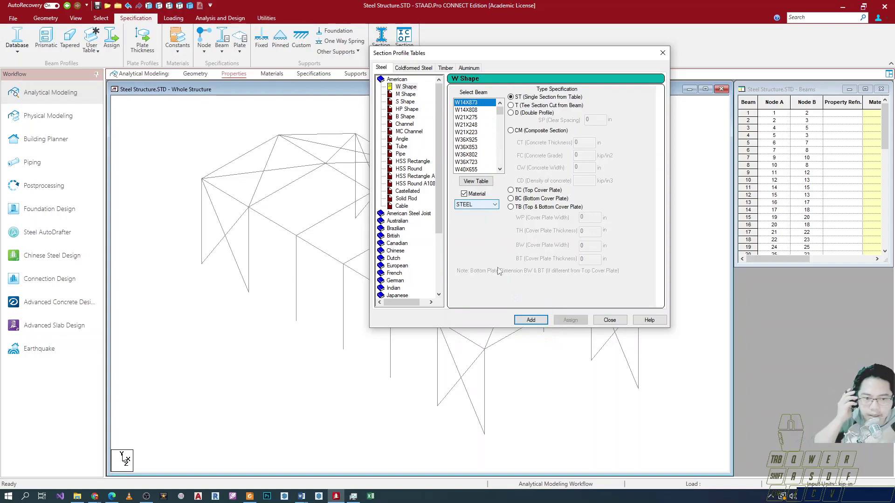
left_click(524, 327)
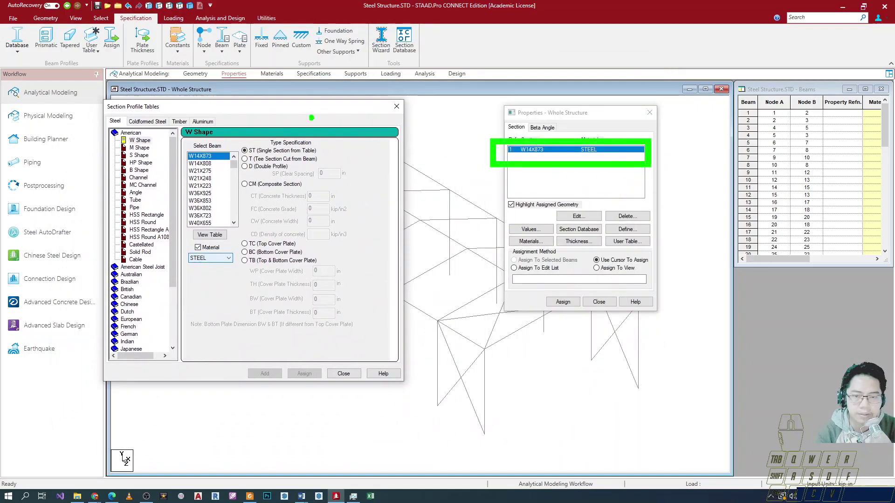
left_click_drag(294, 110, 305, 171)
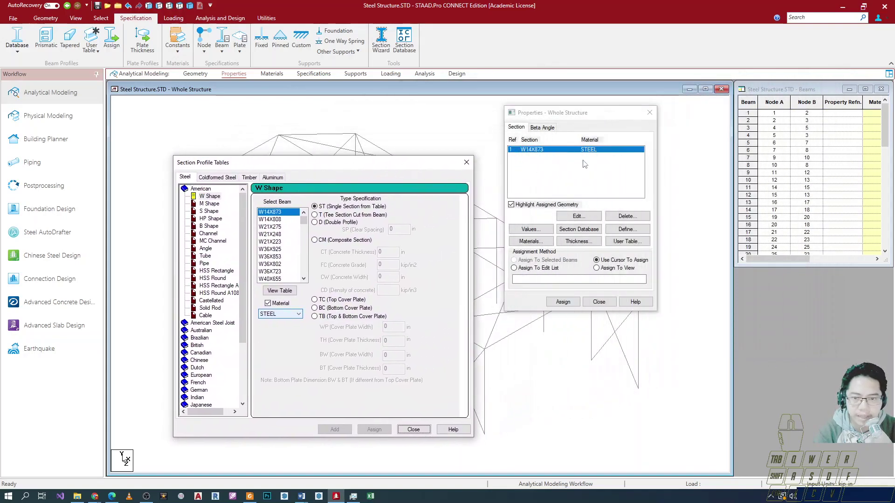
left_click_drag(412, 169, 615, 95)
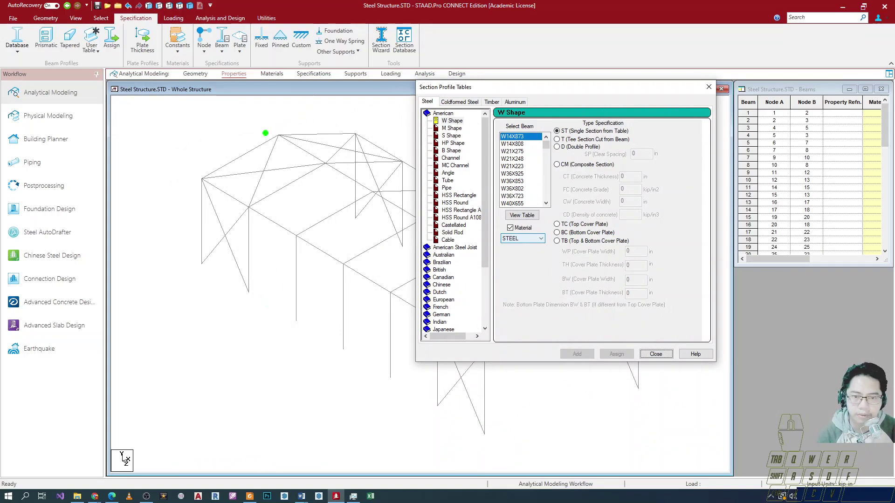
mouse_move(239, 126)
left_mouse_down()
mouse_move(275, 120)
mouse_move(194, 193)
mouse_move(225, 122)
mouse_move(243, 118)
left_mouse_up()
left_click(277, 307)
left_click(277, 322)
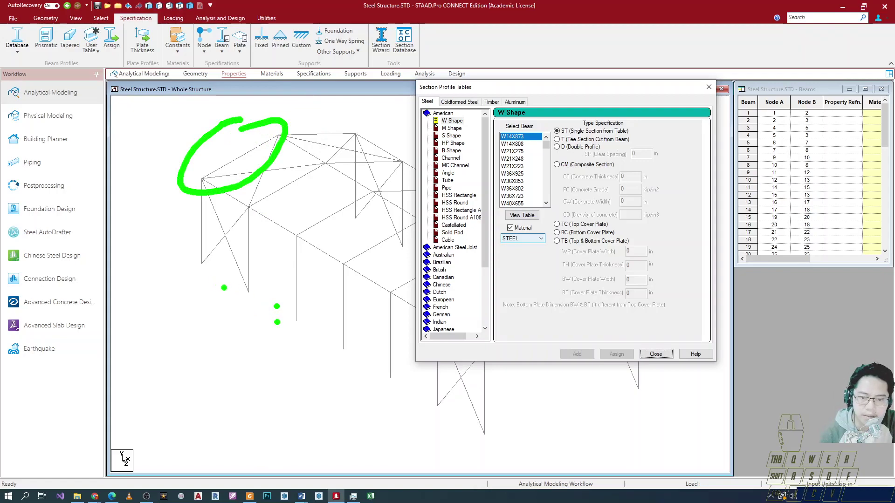
left_click_drag(171, 284, 237, 274)
left_click_drag(198, 283, 196, 393)
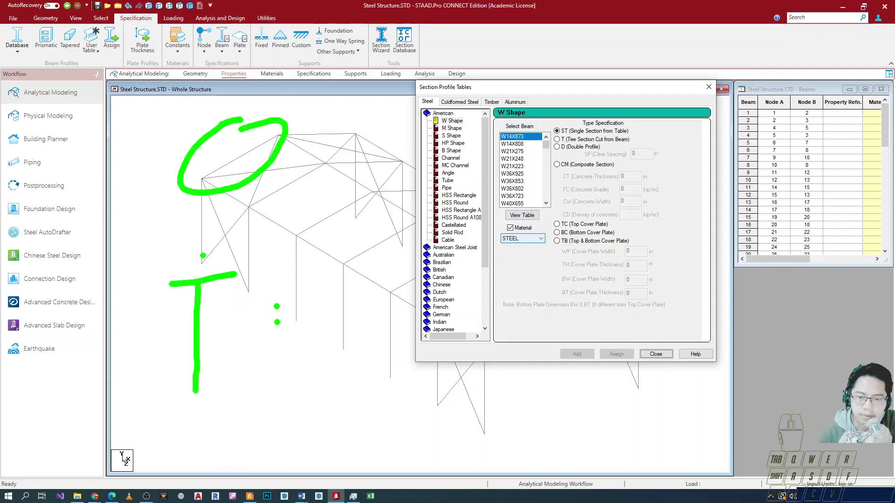
left_click_drag(218, 242, 228, 260)
left_click_drag(223, 247, 224, 267)
left_click_drag(242, 243, 259, 245)
left_click_drag(236, 386, 189, 380)
mouse_move(279, 328)
left_mouse_down()
mouse_move(297, 338)
mouse_move(335, 327)
mouse_move(329, 332)
left_mouse_up()
mouse_move(229, 282)
left_mouse_down()
mouse_move(239, 391)
mouse_move(231, 285)
left_mouse_up()
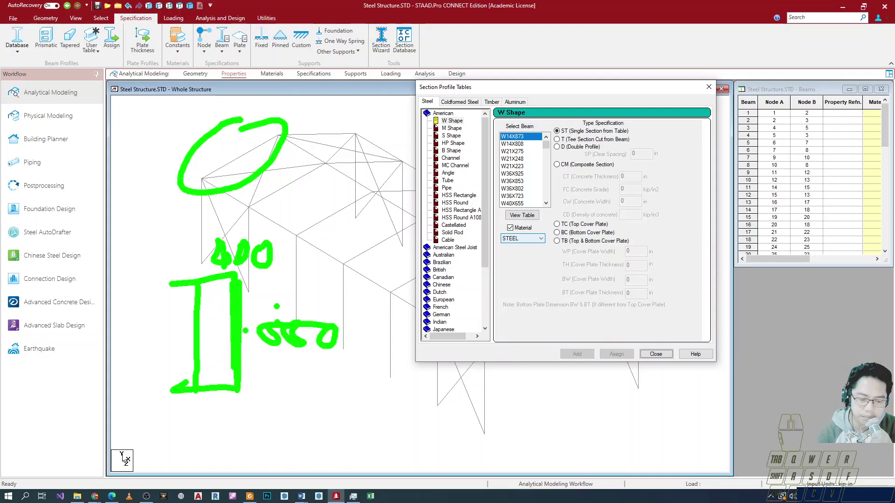
left_click_drag(353, 334, 363, 338)
mouse_move(375, 328)
left_mouse_down()
mouse_move(386, 325)
mouse_move(403, 349)
left_mouse_up()
left_click_drag(410, 317, 399, 366)
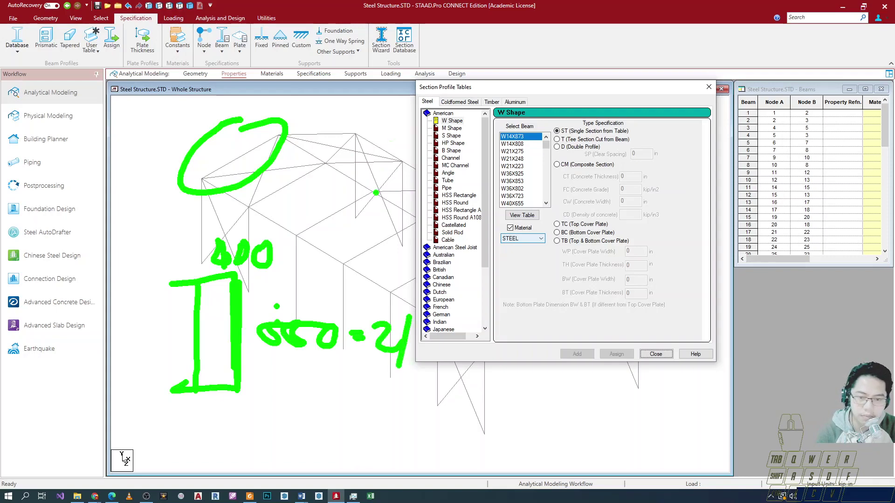
left_click_drag(282, 247, 298, 246)
left_click_drag(285, 259, 328, 265)
mouse_move(345, 242)
left_mouse_down()
mouse_move(354, 271)
mouse_move(370, 243)
left_mouse_up()
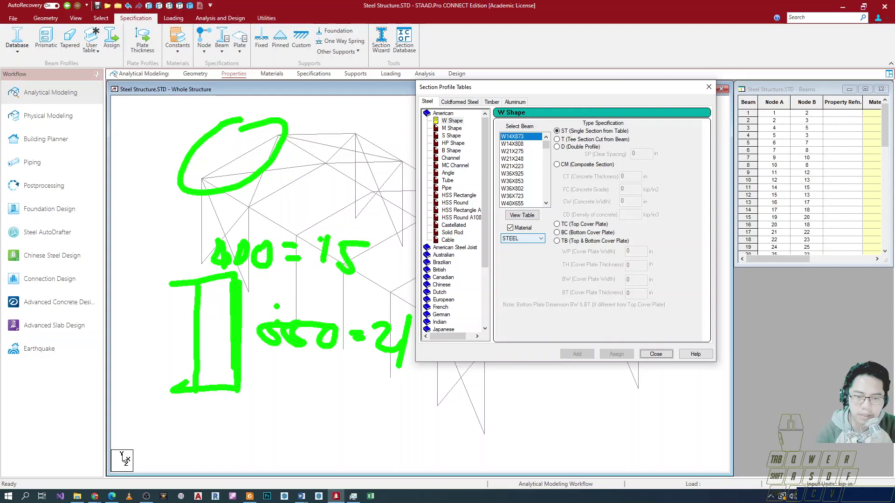
left_click_drag(320, 394, 346, 421)
mouse_move(356, 395)
left_mouse_down()
mouse_move(349, 430)
mouse_move(389, 433)
left_mouse_up()
left_click_drag(390, 401, 367, 433)
mouse_move(418, 400)
left_mouse_down()
mouse_move(410, 438)
mouse_move(428, 446)
left_mouse_up()
left_click_drag(457, 401, 468, 402)
left_click_drag(401, 362, 366, 449)
left_click_drag(467, 434, 392, 303)
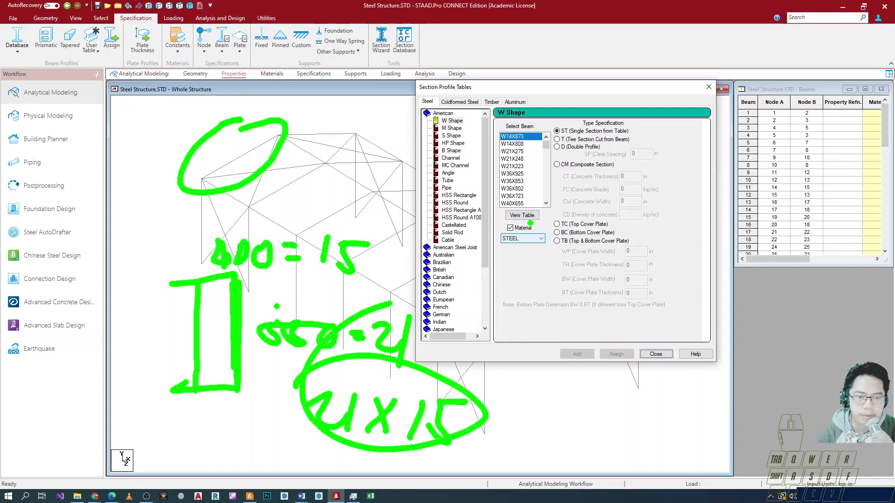
key("Escape")
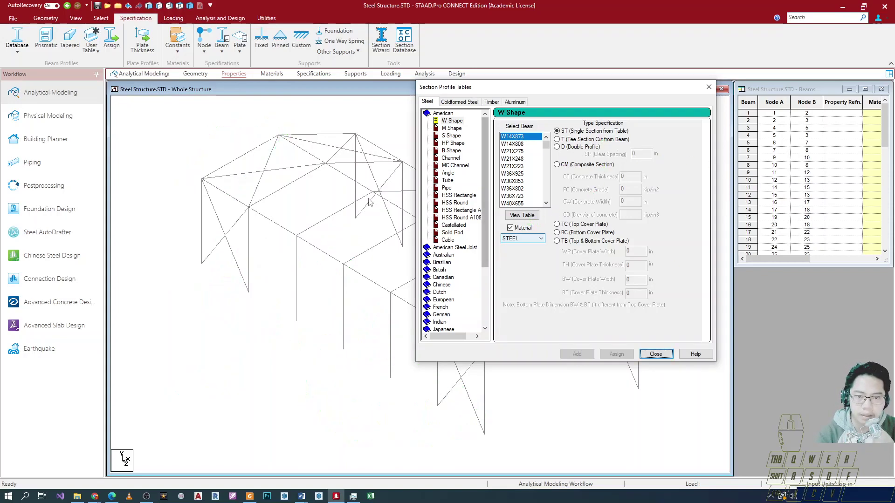
View the full American W Shape table, move it off the frame and go to the W21 sections
left_click(522, 215)
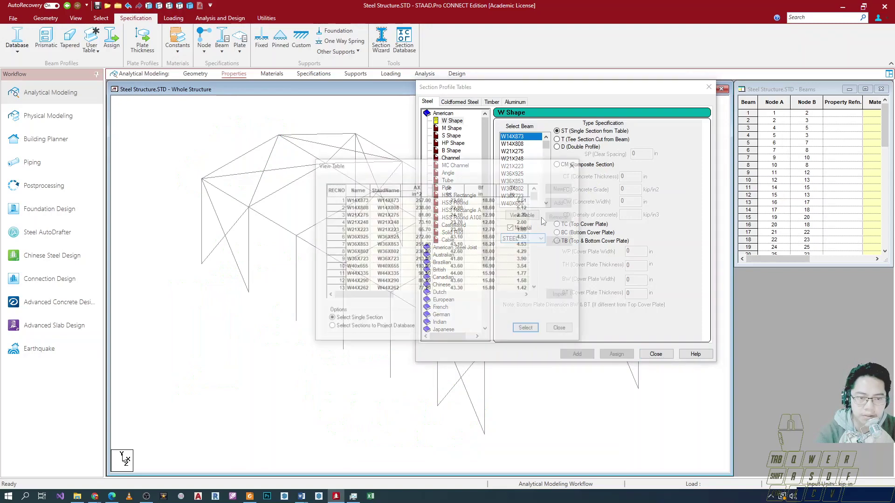
left_click_drag(500, 170, 664, 117)
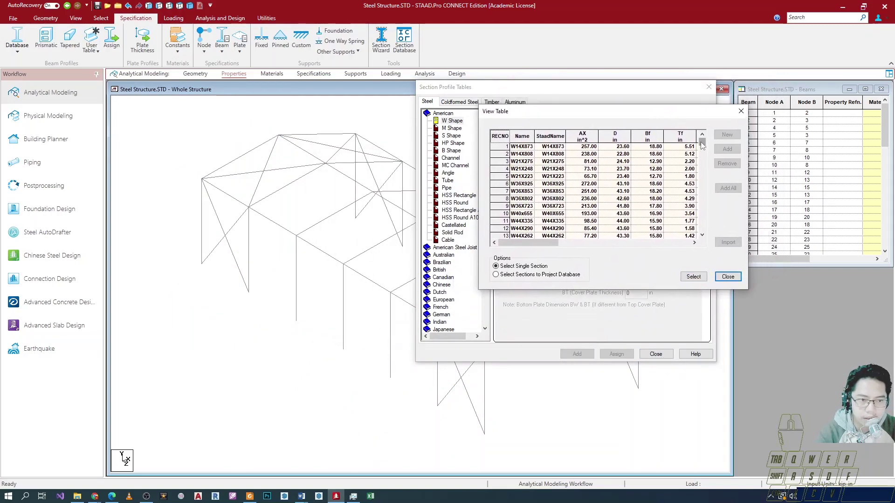
left_click_drag(702, 142, 702, 181)
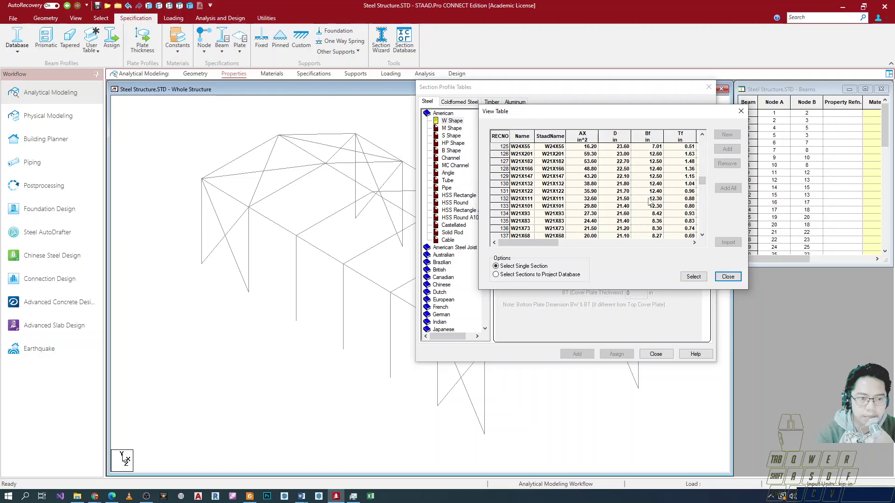
Compare the dimensions of the W24, W21 and W18 records in the American W Shape table
left_click(704, 237)
left_click(703, 237)
left_click(704, 237)
left_click(702, 235)
left_click(702, 235)
left_click(703, 235)
left_click(703, 135)
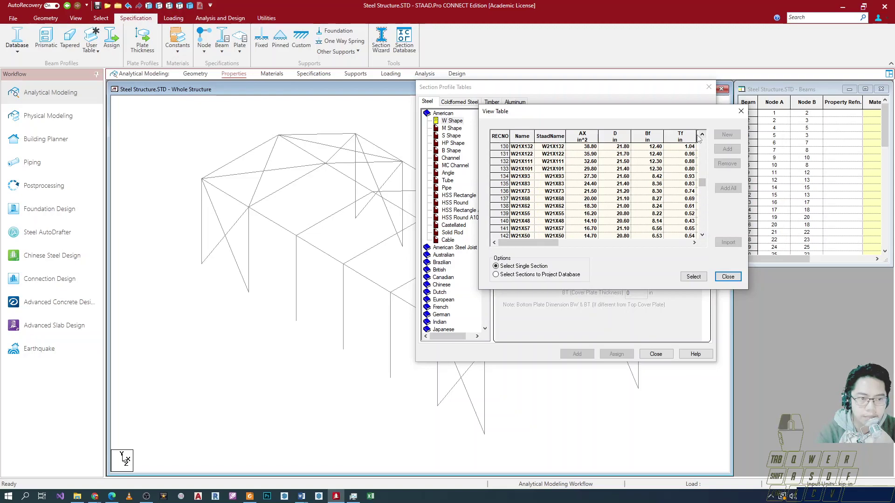
left_click(702, 135)
left_click(702, 135)
left_click(702, 134)
left_click(702, 135)
left_click_drag(702, 135, 702, 135)
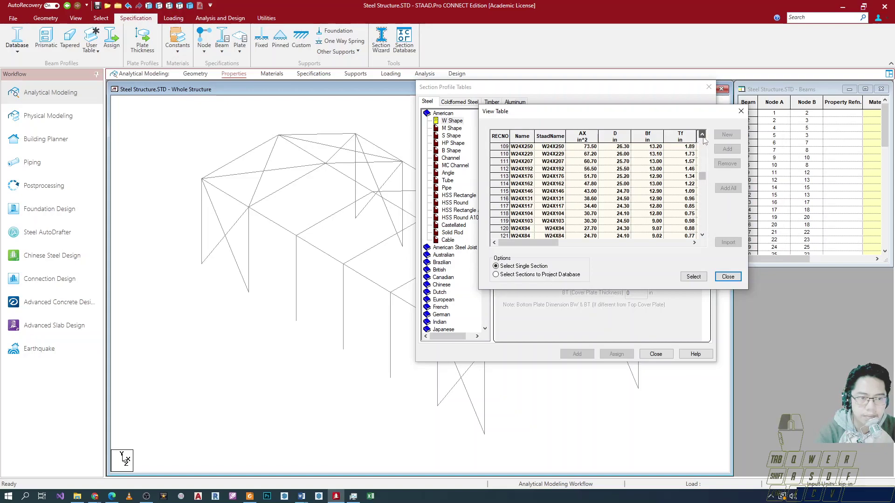
left_click_drag(702, 175, 702, 184)
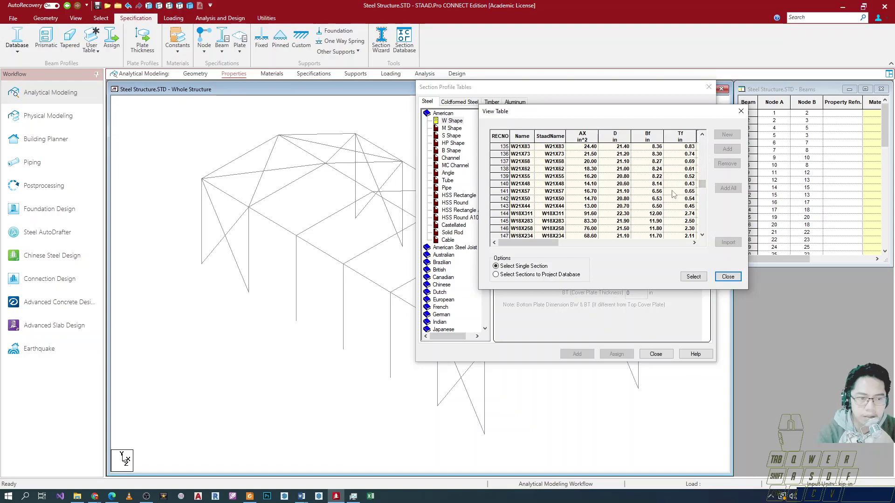
Choose the single section W21X132 from the W Shape table
left_click_drag(703, 135, 703, 135)
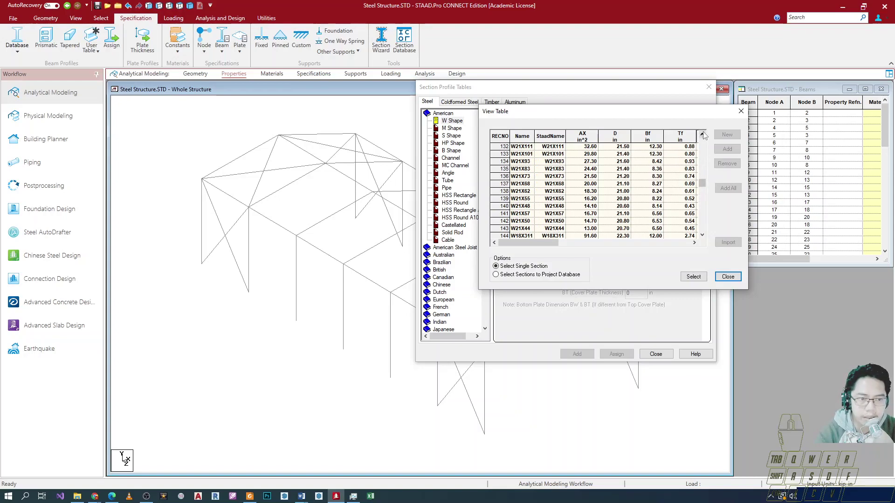
left_click(703, 133)
left_click(703, 133)
left_click(703, 133)
left_click(703, 133)
left_click(703, 133)
left_click(704, 132)
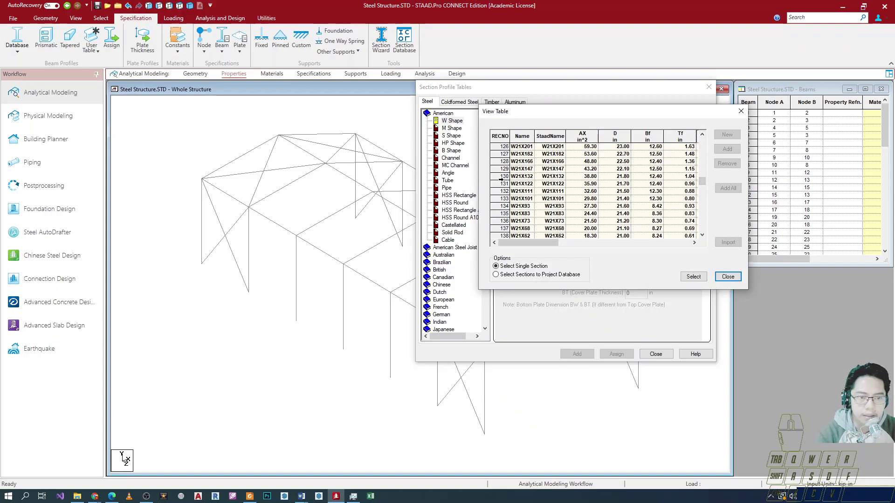
left_click(501, 178)
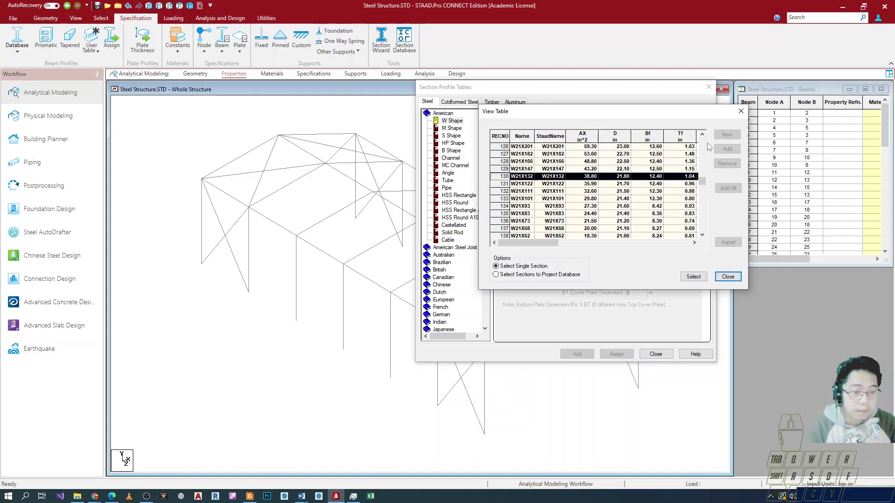
left_click(693, 277)
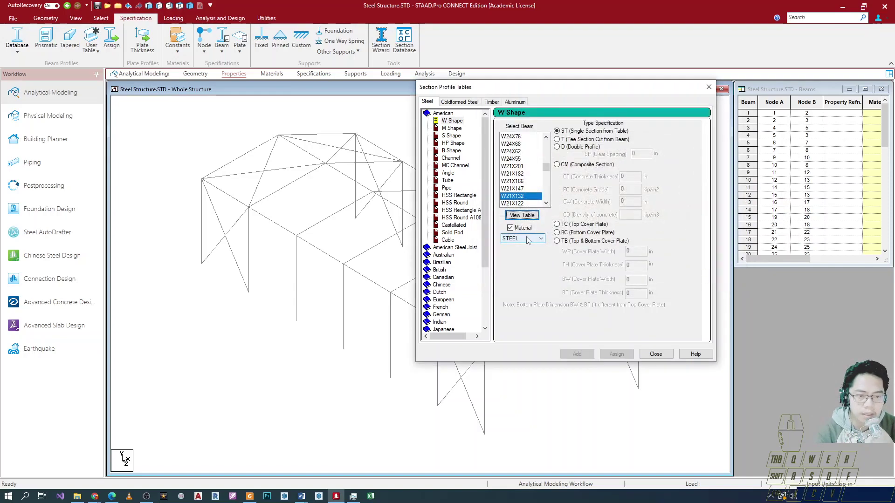
Add W21X132 with STEEL material as a section property and uncover the properties list briefly to check it
left_click(512, 196)
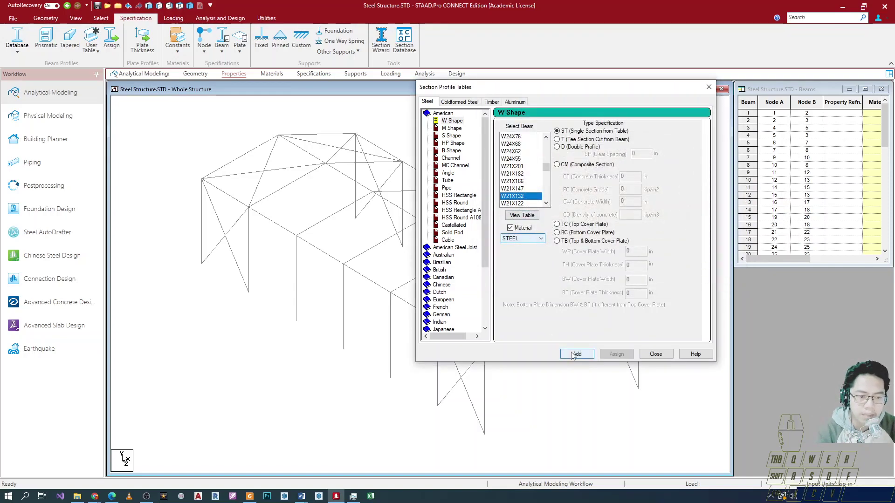
left_click(576, 355)
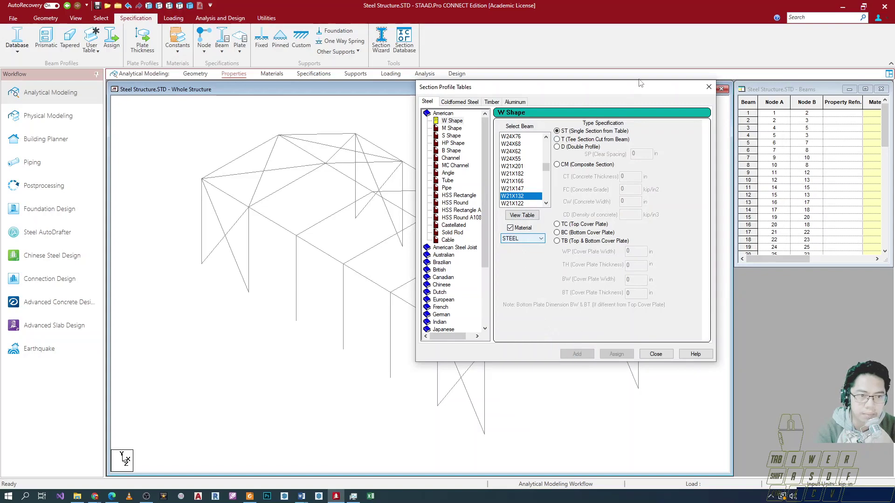
left_click_drag(641, 83, 370, 100)
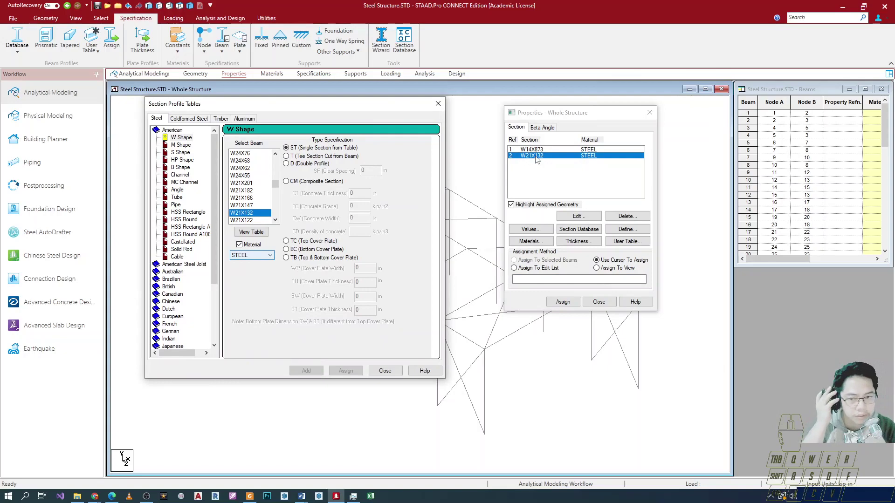
left_click_drag(254, 107, 553, 102)
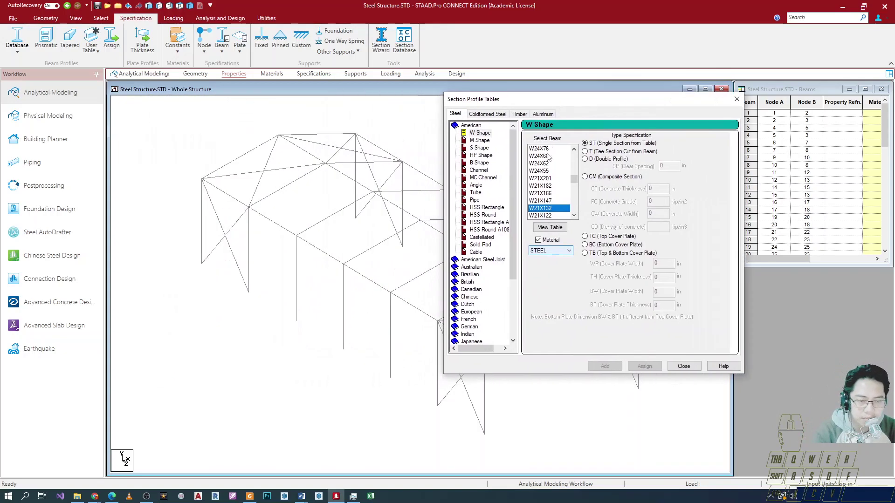
Open the American HSS Rectangle table, move it higher over the profile dialog and show its dimension and inertia columns
left_click(491, 209)
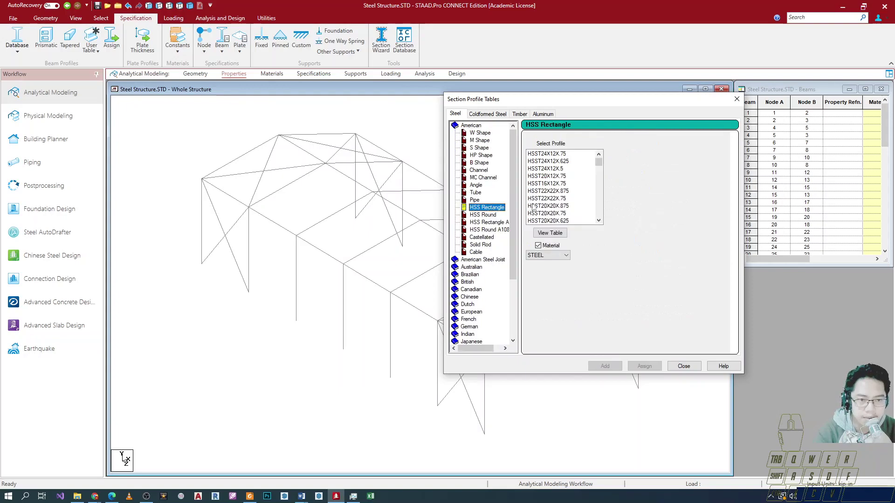
left_click(551, 233)
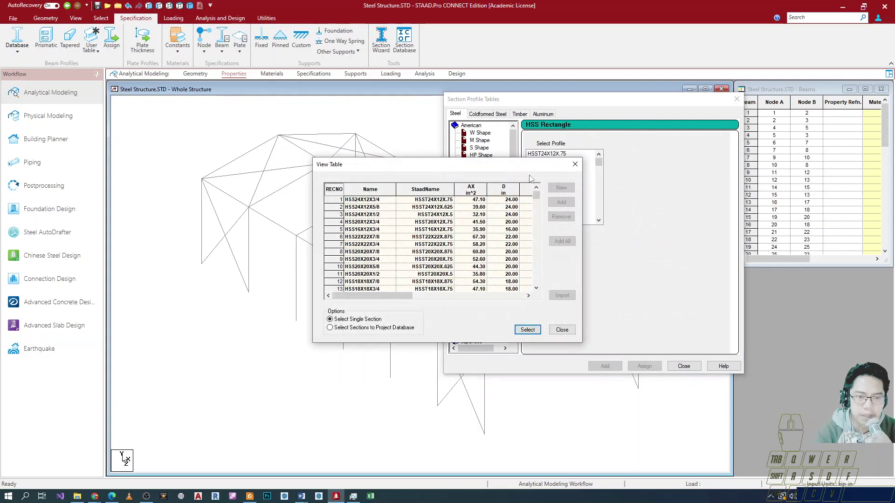
left_click_drag(549, 170, 597, 144)
left_click_drag(472, 266, 504, 266)
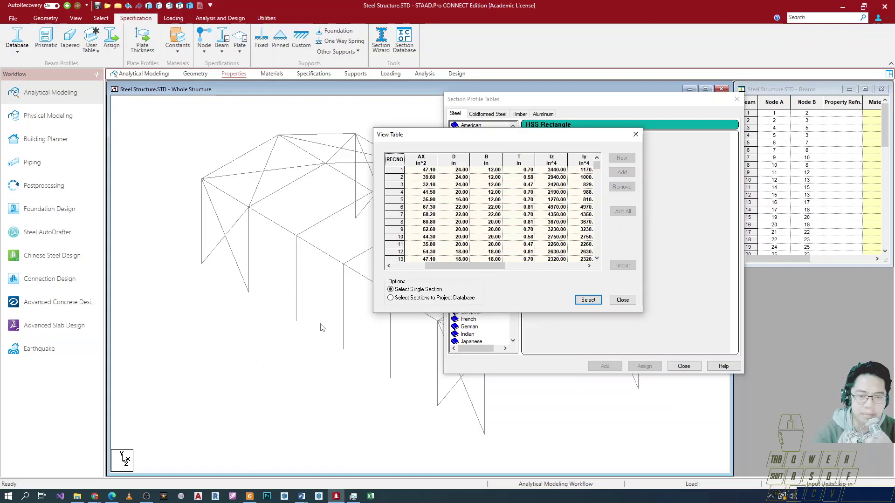
mouse_move(599, 168)
left_mouse_down()
mouse_move(597, 248)
mouse_move(597, 167)
left_mouse_up()
left_click_drag(480, 266, 480, 270)
Examine the depth, width and thickness values of the HSS Rectangle sections from 16 in down to 9 in deep
scroll(550, 199, "down", 20)
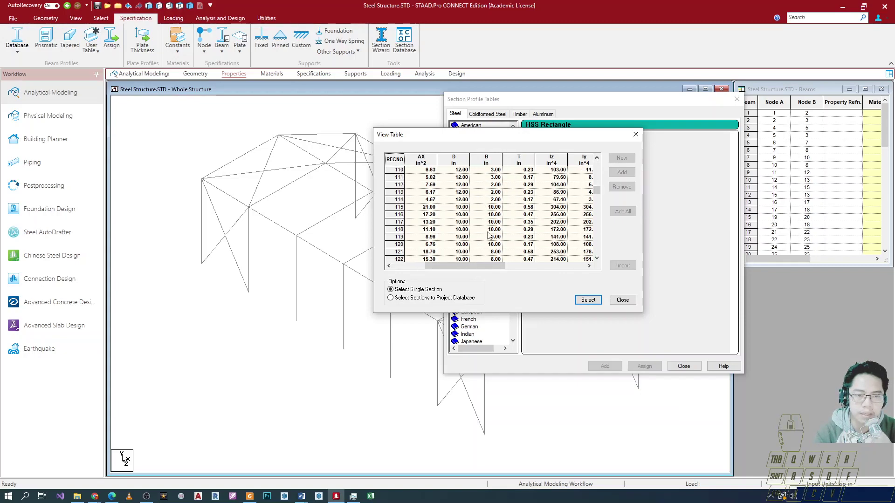
left_click(597, 259)
left_click(597, 259)
left_click(597, 259)
left_click(598, 259)
left_click(597, 259)
left_click(598, 259)
left_click(597, 259)
mouse_move(597, 201)
left_mouse_down()
mouse_move(597, 210)
mouse_move(598, 189)
left_mouse_up()
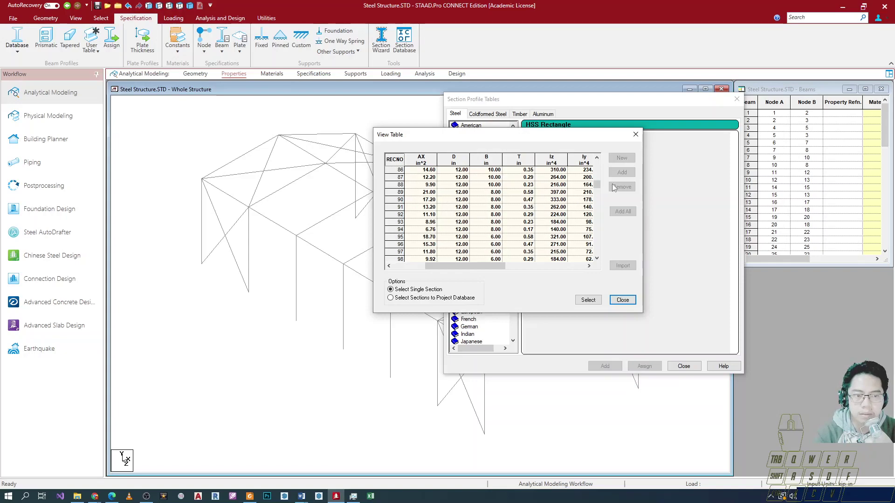
left_click_drag(596, 184, 596, 202)
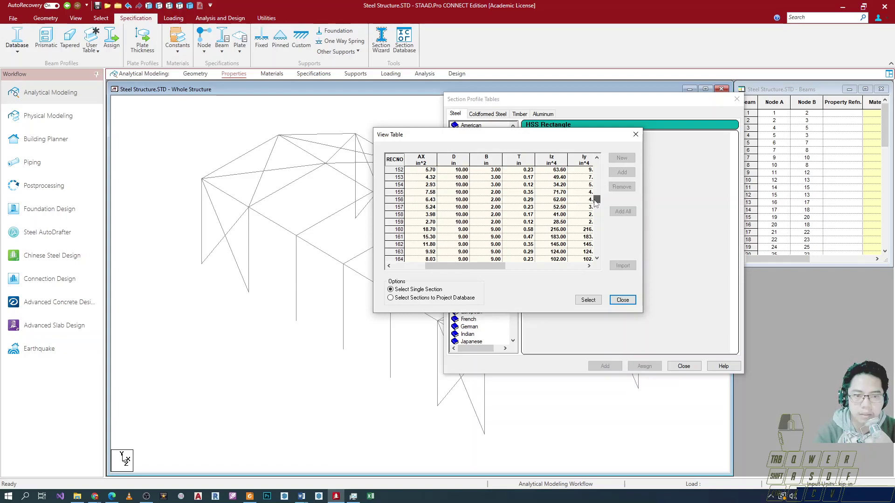
left_click_drag(597, 200, 596, 177)
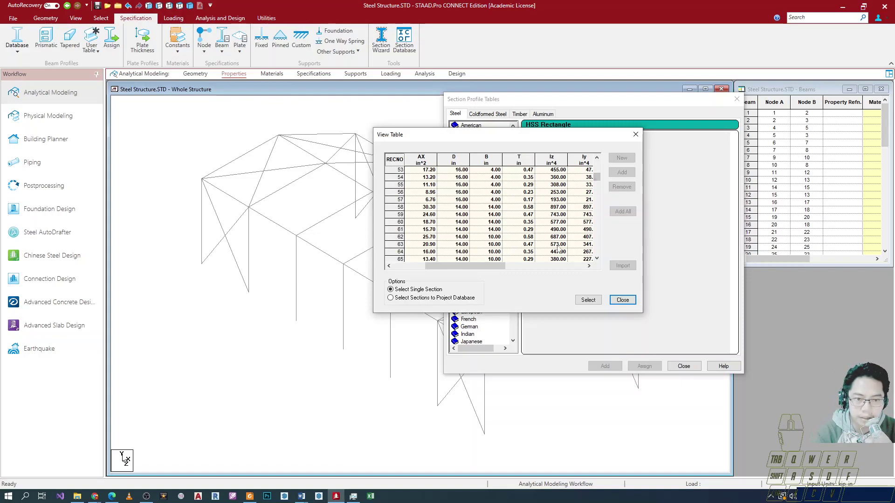
left_click(597, 259)
left_click(597, 259)
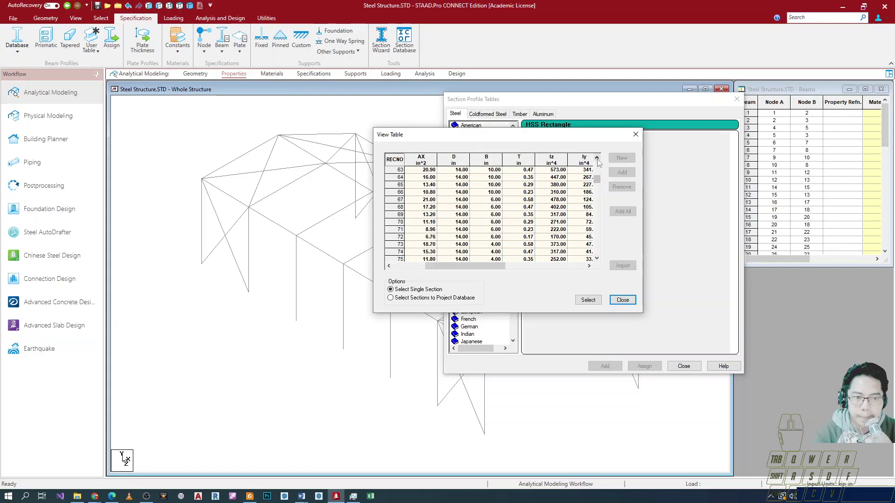
scroll(599, 162, "up", 2)
mouse_move(598, 182)
left_mouse_down()
mouse_move(597, 206)
mouse_move(607, 187)
left_mouse_up()
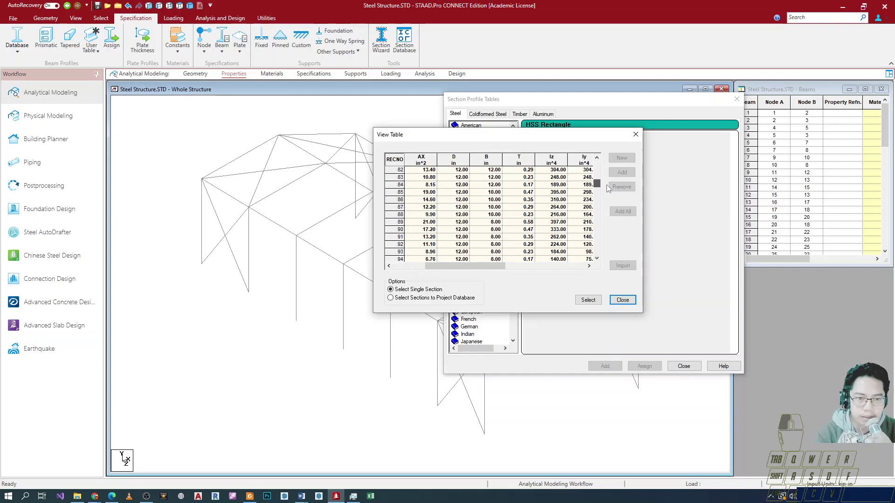
Compare the wall thicknesses of all the 12 x 12 in HSS Rectangle sections
left_click(413, 185)
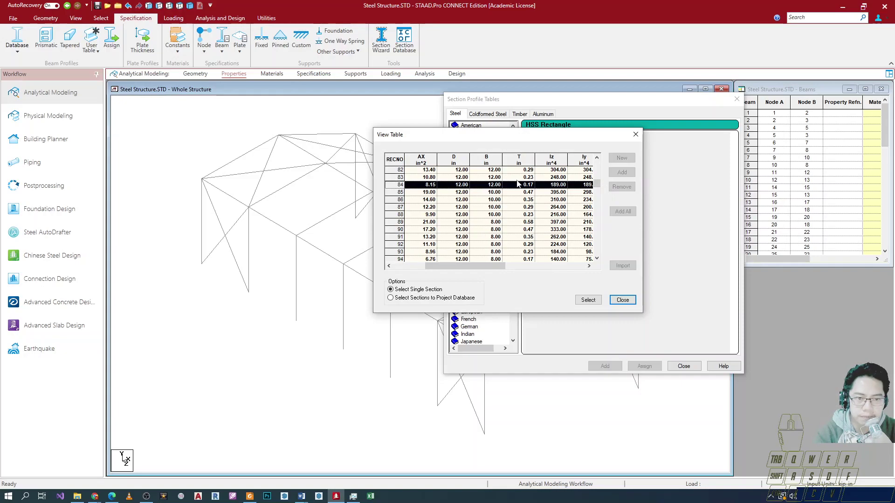
left_click(596, 157)
left_click(597, 158)
left_click(597, 158)
left_click(597, 158)
left_click(596, 157)
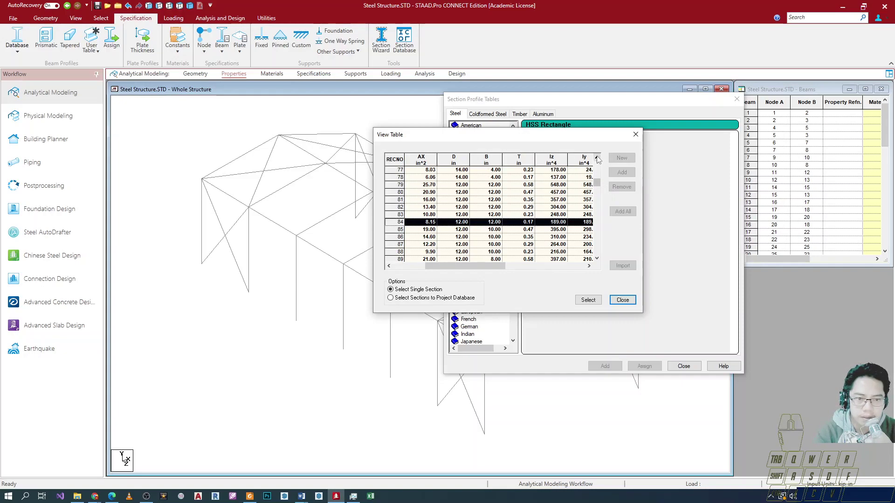
left_click_drag(400, 185, 403, 224)
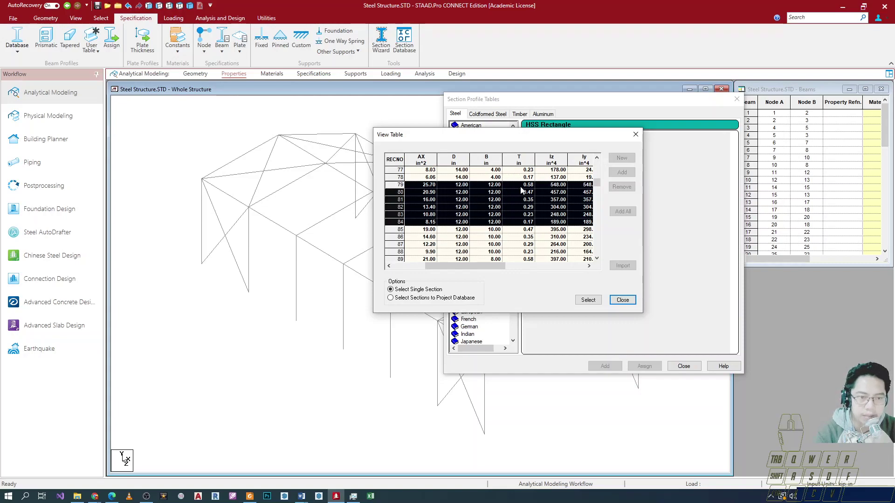
Add HSST12X12X0.375 with STEEL material as a section property and close the profile tables
left_click(419, 200)
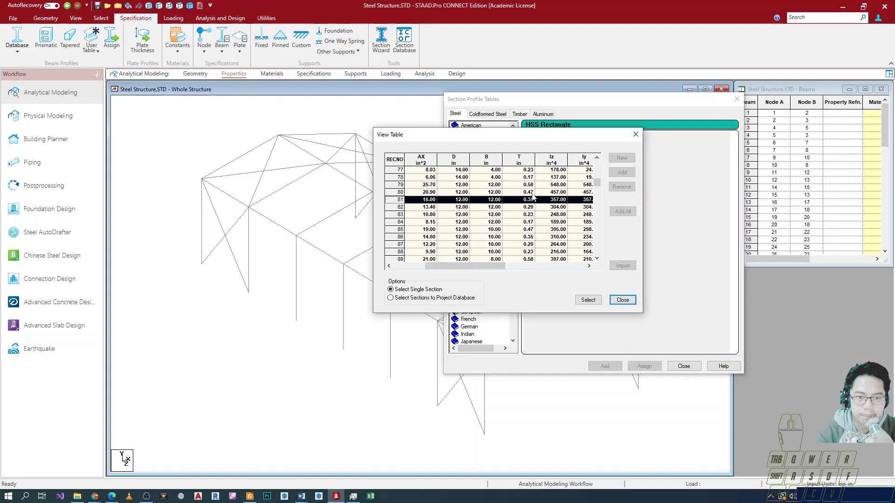
left_click(587, 300)
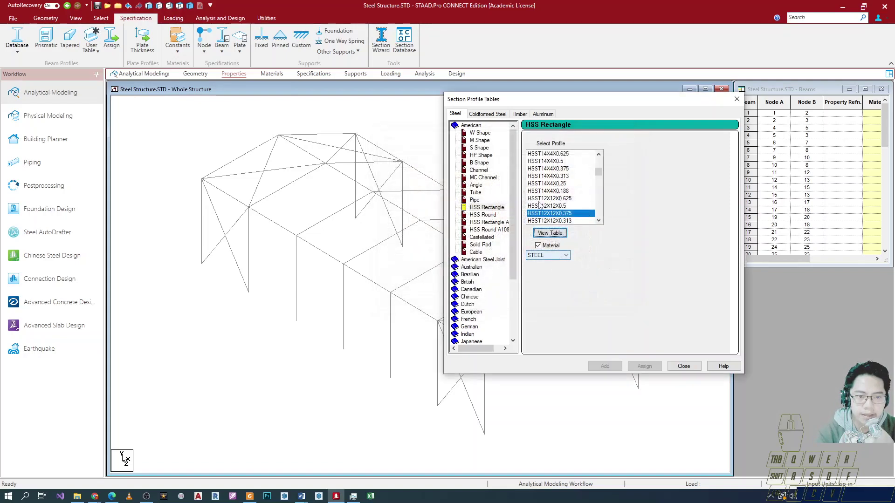
left_click(601, 367)
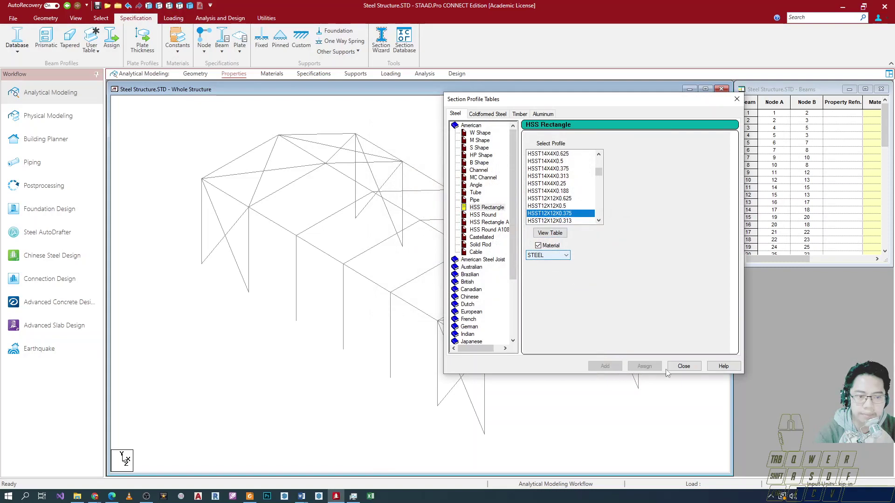
left_click(678, 366)
View the whole frame from a higher angle and go through the W14X873 and W21X132 section properties
scroll(475, 273, "down", 3)
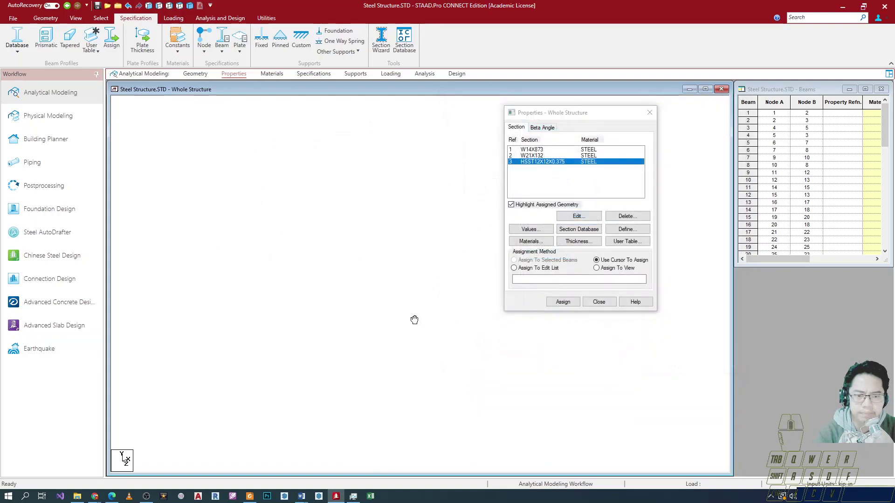
scroll(376, 249, "up", 1)
scroll(343, 282, "down", 2)
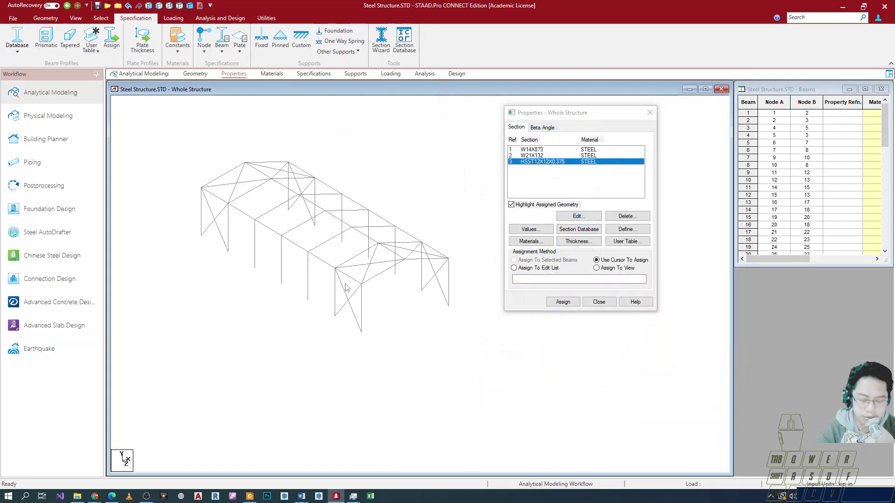
middle_click_drag(343, 283, 327, 285)
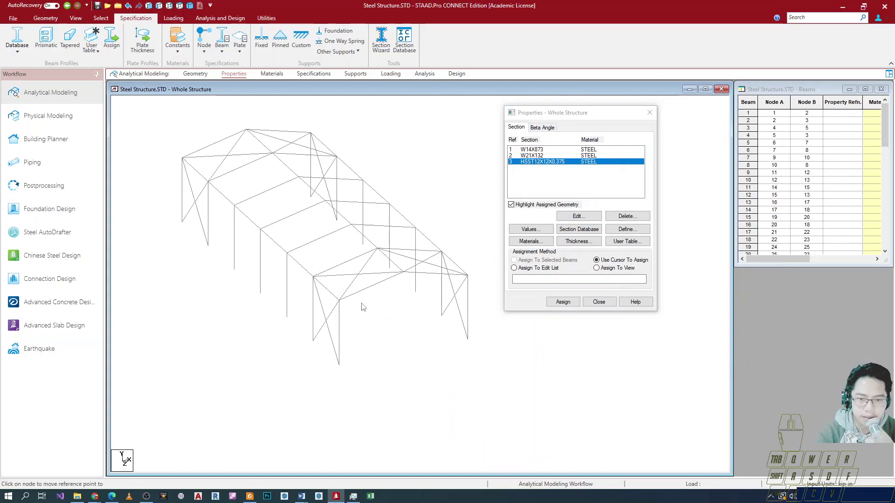
left_click(534, 149)
left_click(533, 156)
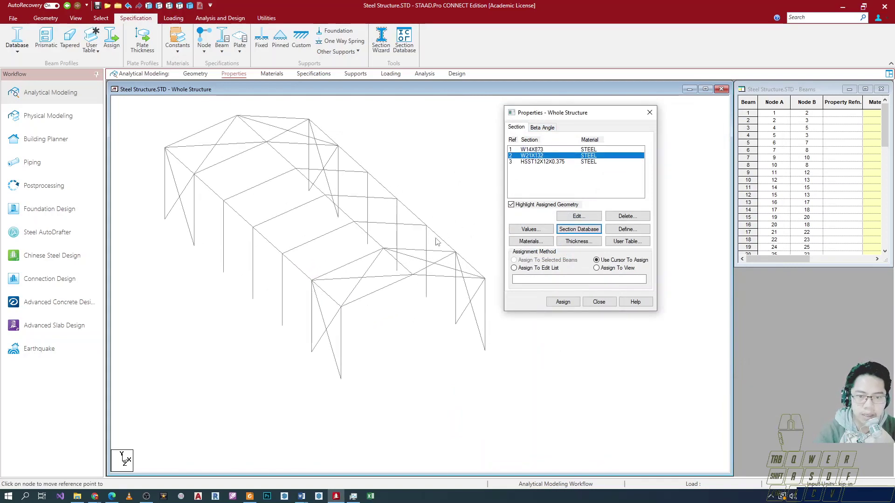
left_click(336, 202)
middle_click_drag(336, 203, 357, 235)
scroll(356, 237, "up", 5)
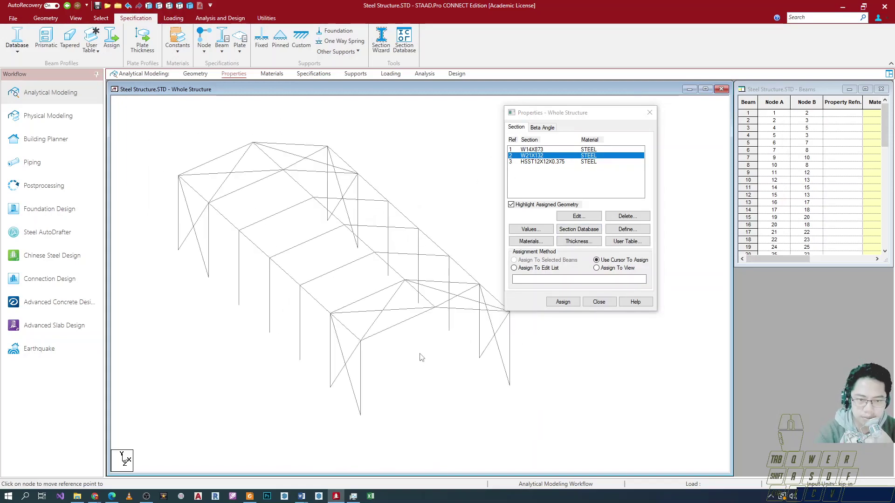
Choose the W14X873 steel section property for assignment and get a closer view of the frame
left_click(539, 153)
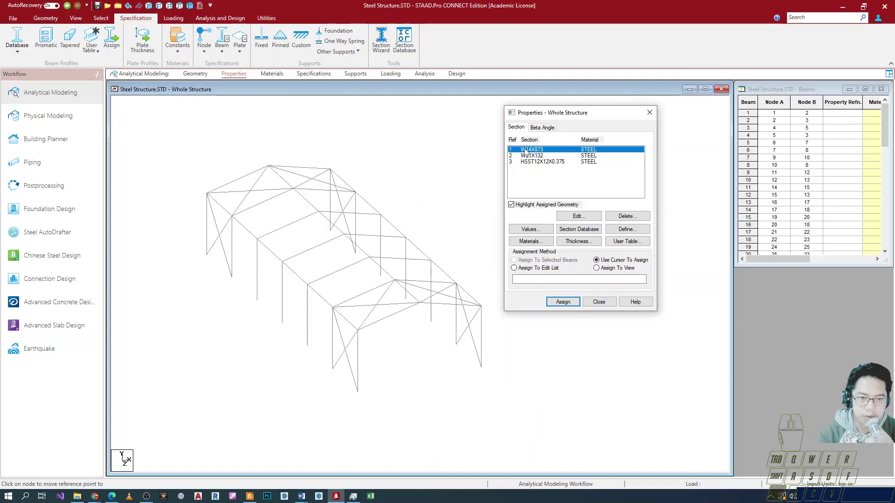
left_click(517, 150)
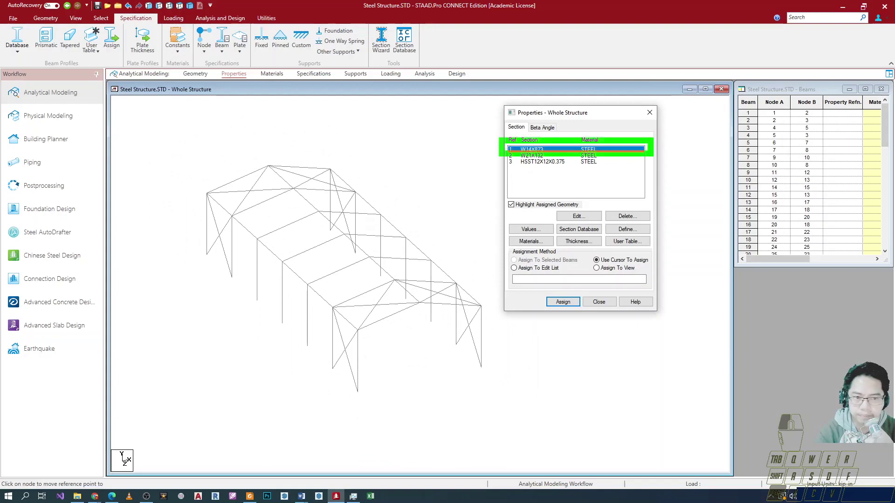
scroll(303, 261, "up", 3)
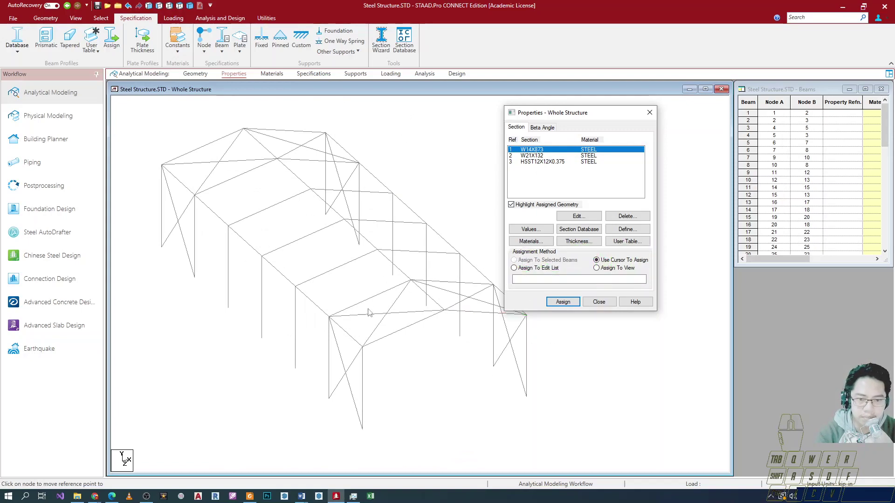
left_click(364, 386)
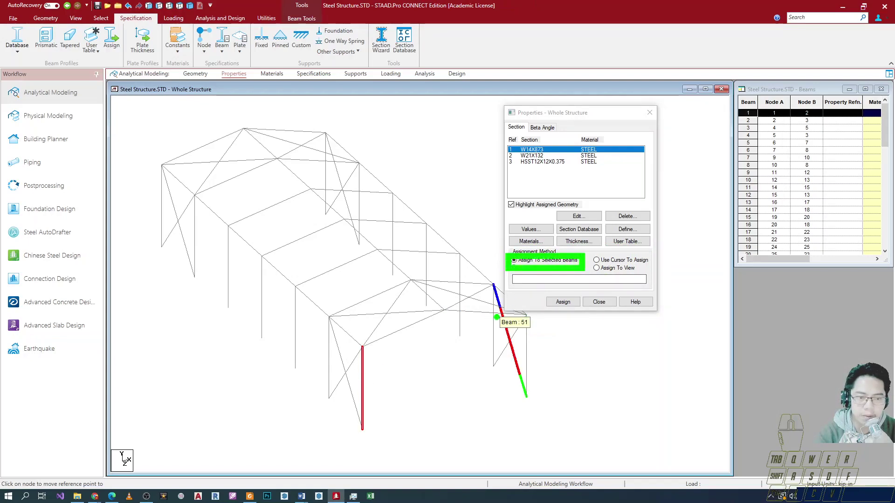
left_click(397, 379)
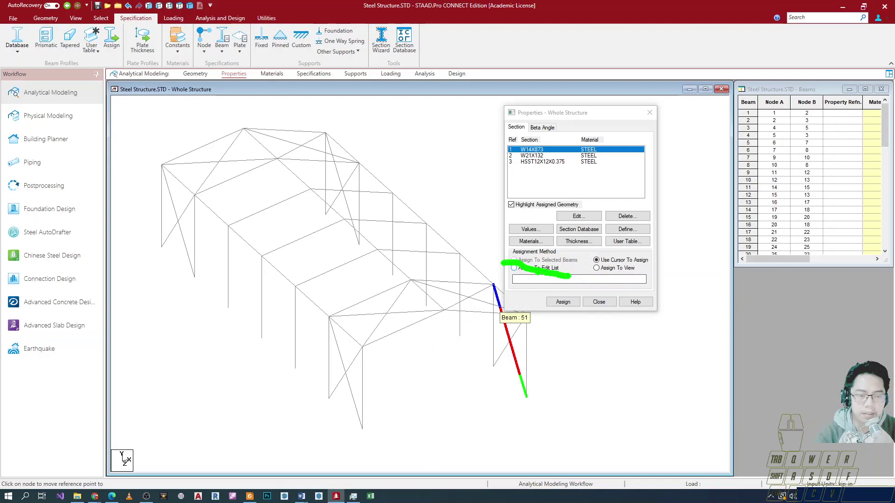
left_click(362, 366)
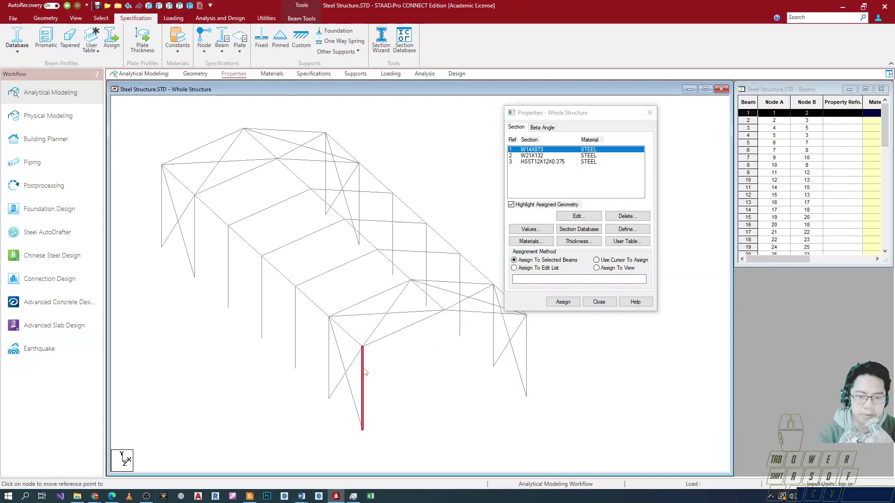
left_click(530, 280)
type("1")
left_click_drag(530, 282, 507, 281)
key("BackSpace")
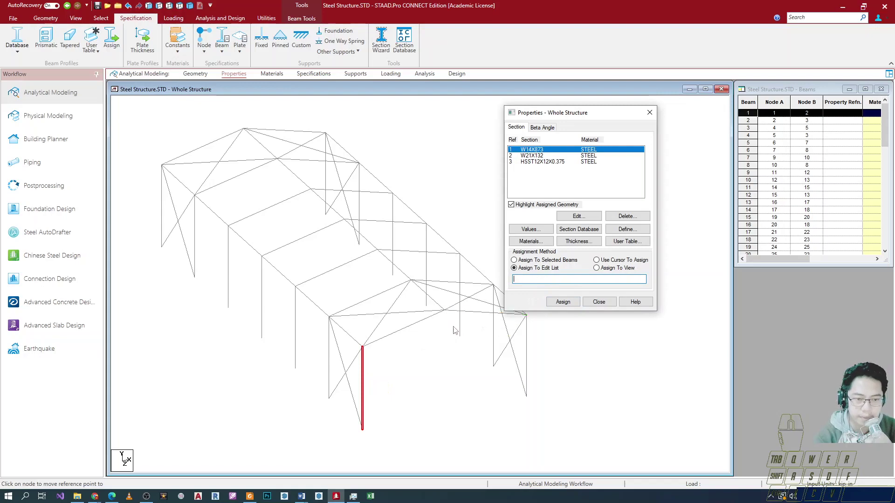
left_click(468, 360)
Assign W14X873 to the front corner column with the Use Cursor To Assign method
left_click(597, 261)
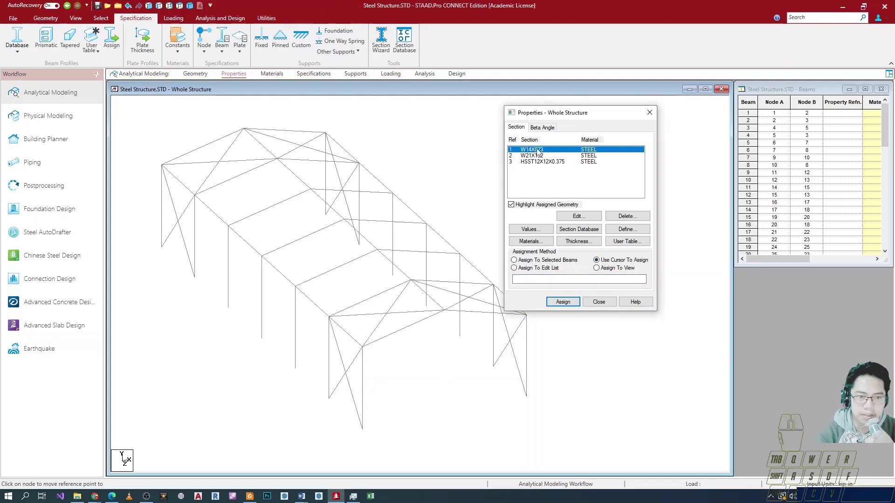
left_click(563, 302)
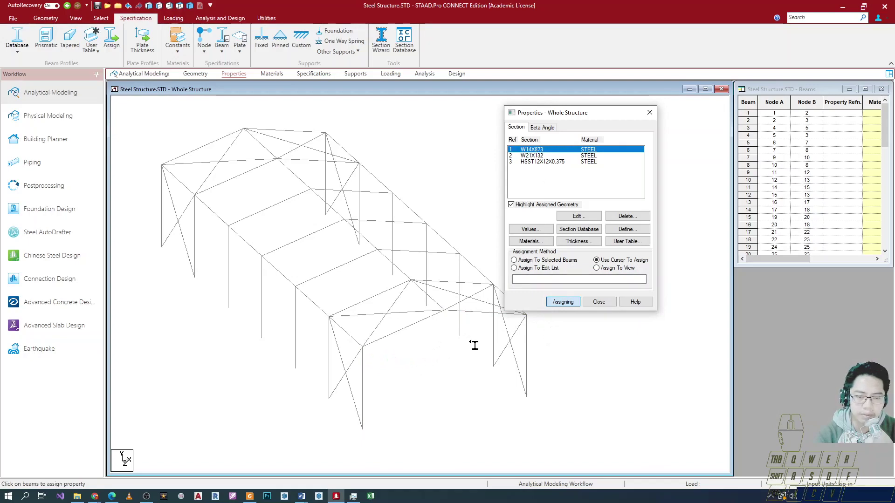
left_click(380, 383)
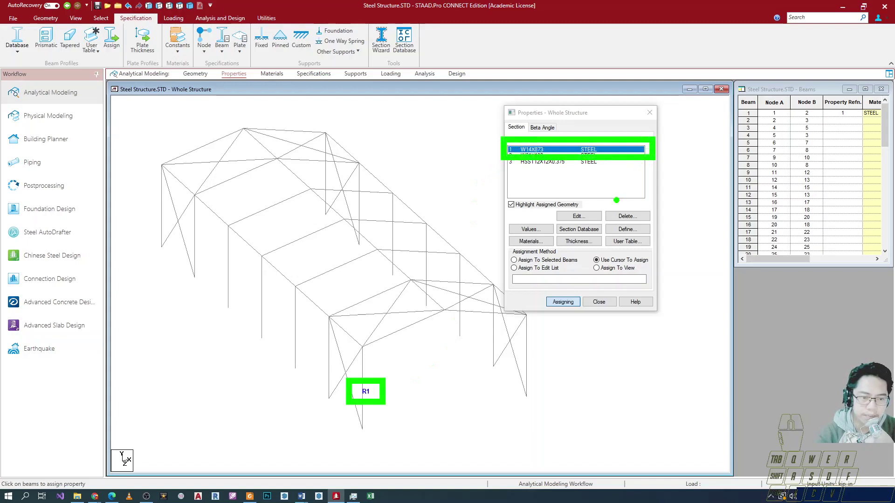
left_click(600, 268)
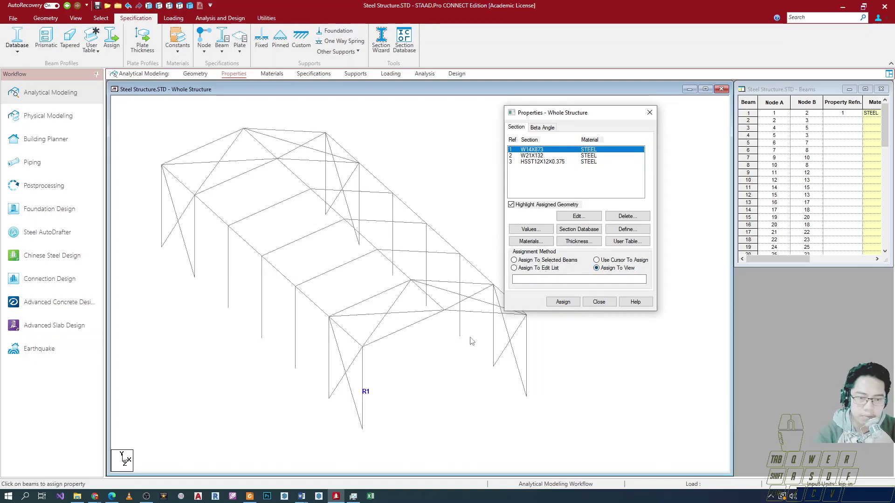
scroll(357, 373, "up", 1)
scroll(370, 359, "up", 2)
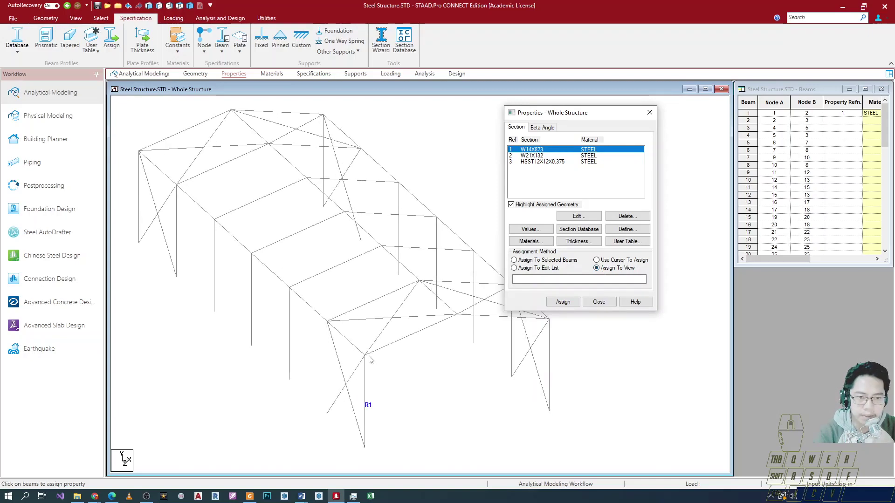
scroll(447, 368, "down", 3)
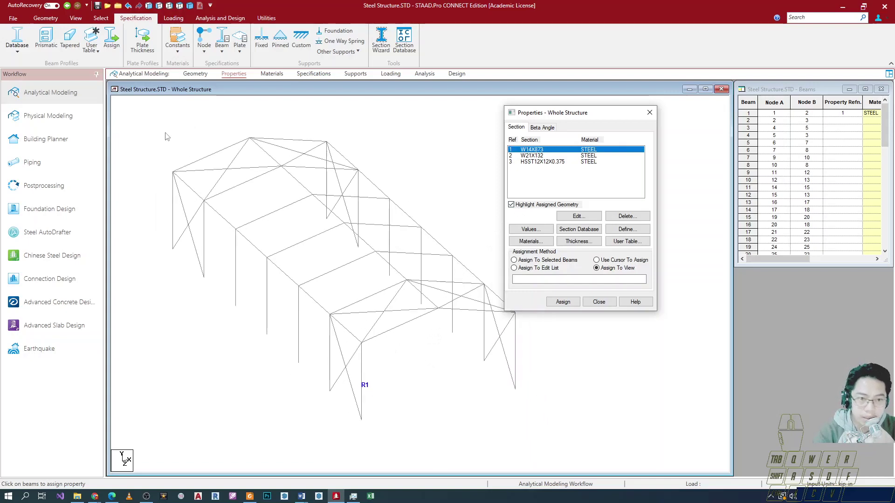
Select all columns parallel to the front corner column, assign W14X873 to the selected beams and clear the selection
left_click(415, 387)
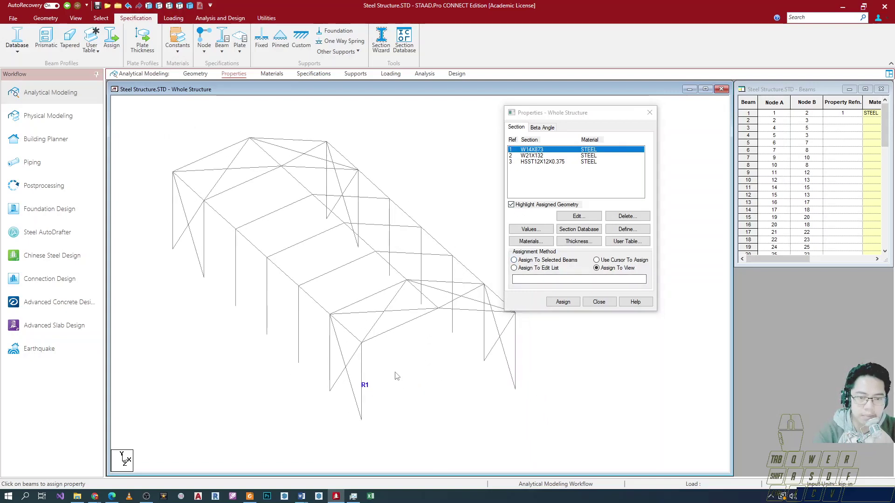
left_click(530, 154)
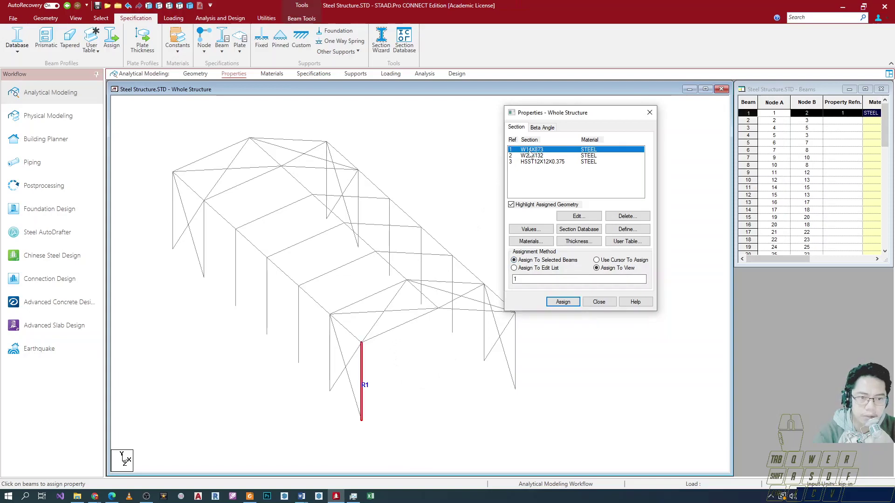
left_click(101, 19)
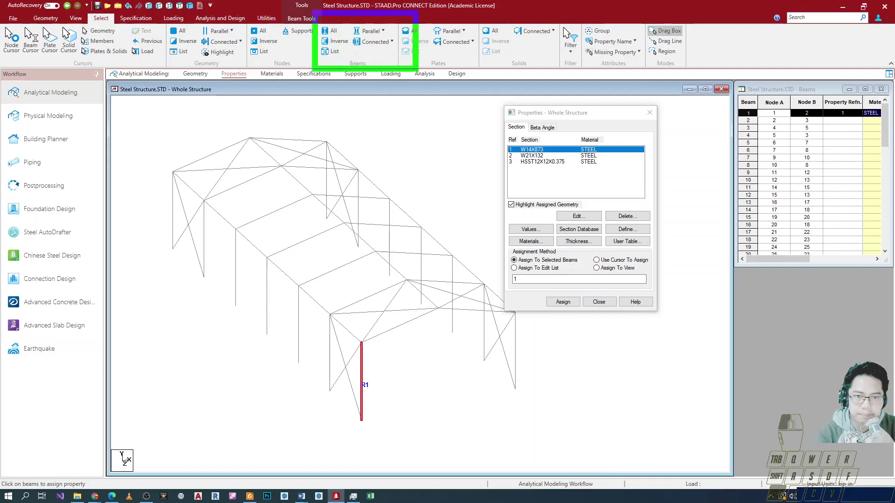
left_click(381, 31)
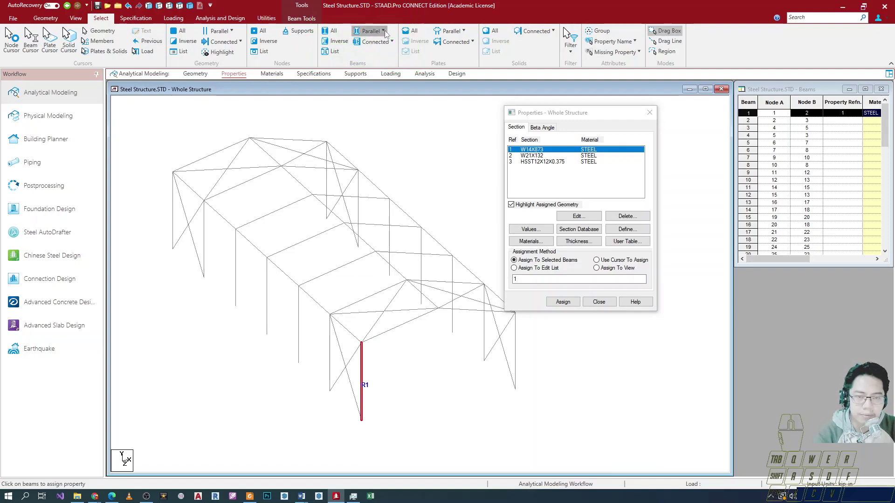
left_click(366, 51)
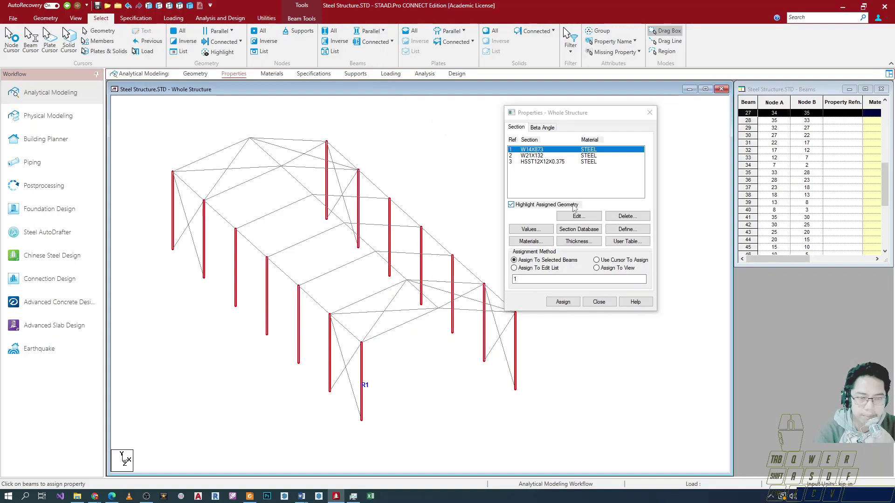
left_click(563, 301)
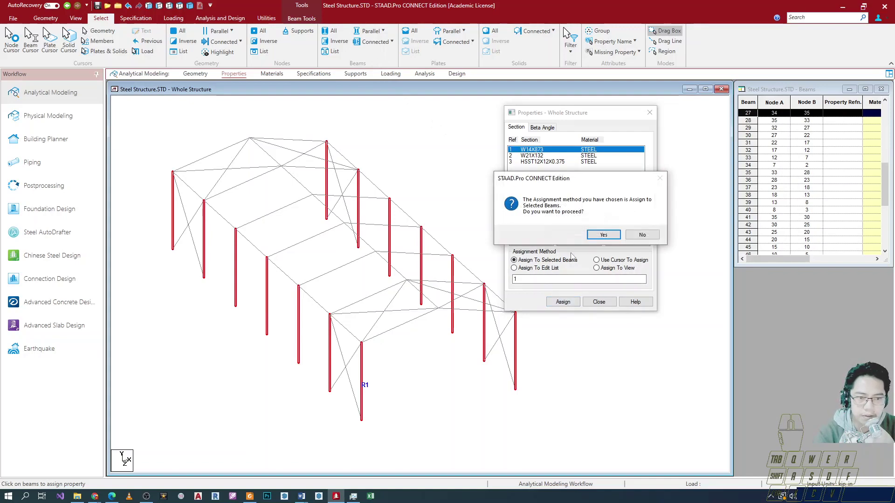
left_click(604, 235)
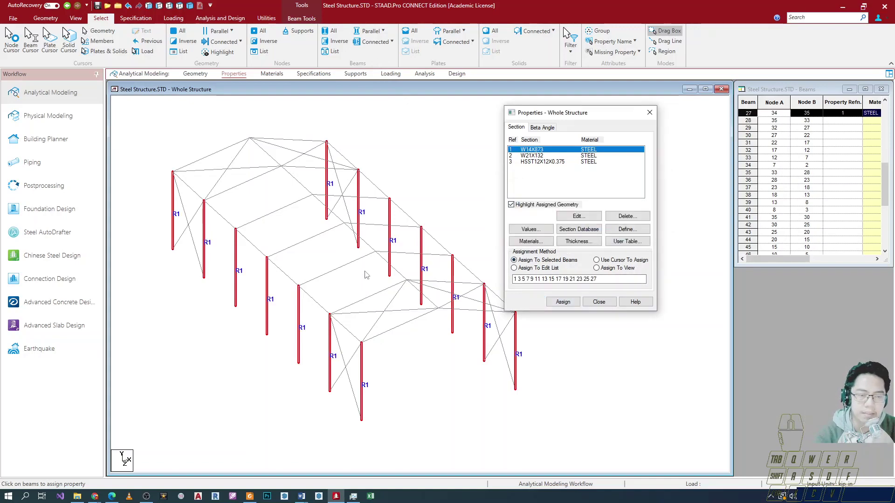
scroll(375, 330, "down", 4)
scroll(294, 307, "up", 5)
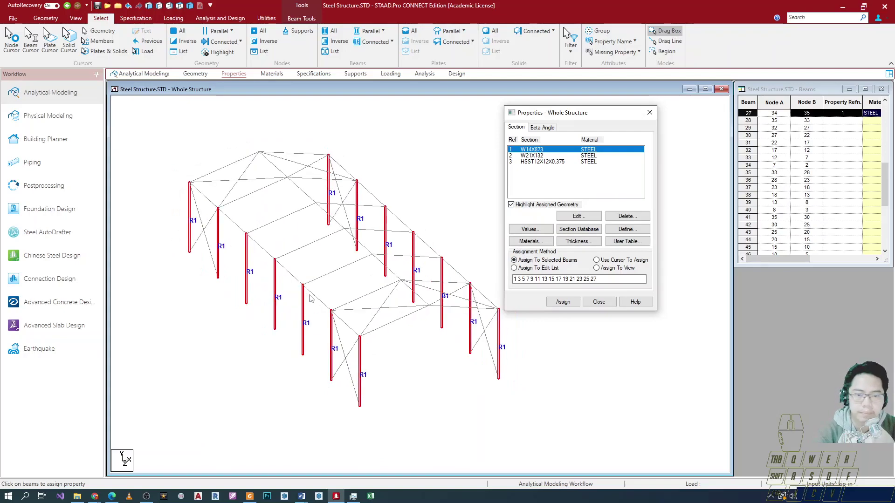
scroll(311, 287, "down", 1)
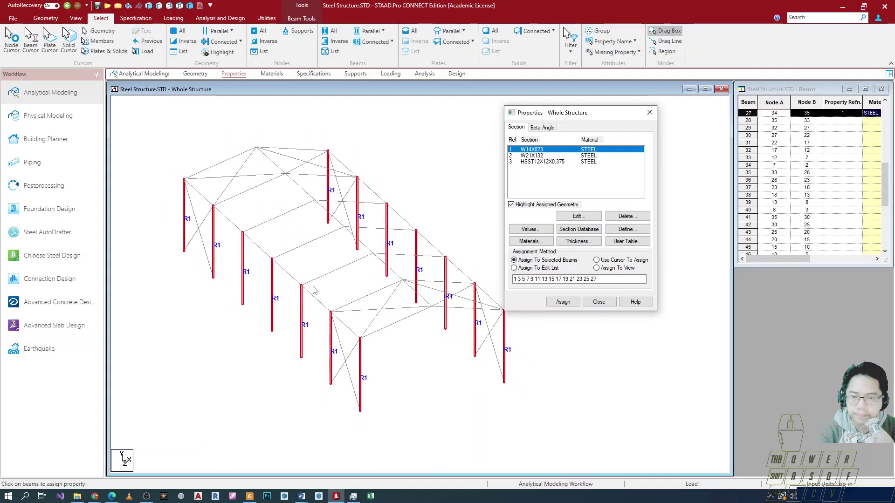
scroll(370, 341, "up", 4)
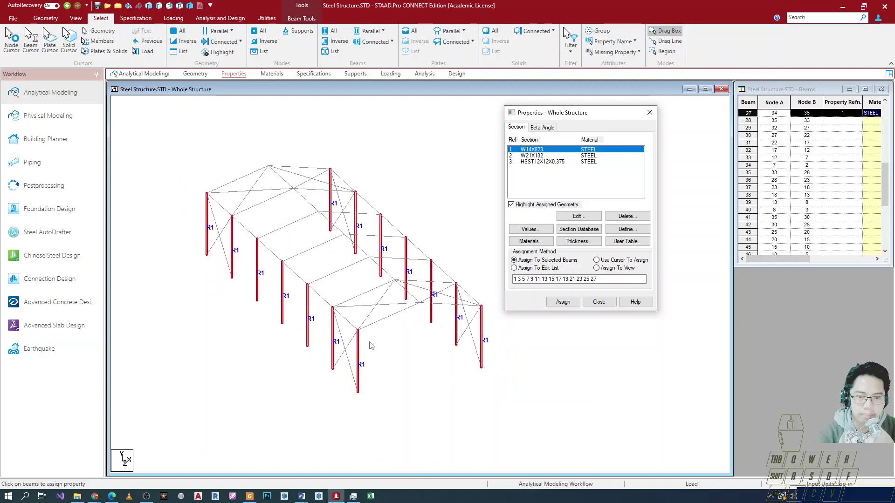
left_click(415, 376)
Show the frame in elevation along the Z axis and select all members of the pitched roof
scroll(416, 350, "down", 1)
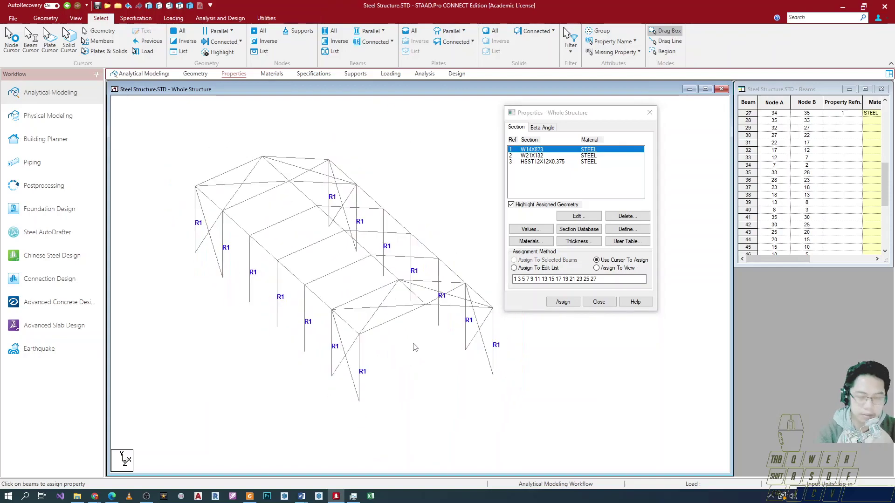
key("Left")
key("Left")
key("Left")
key("Left")
key("Left")
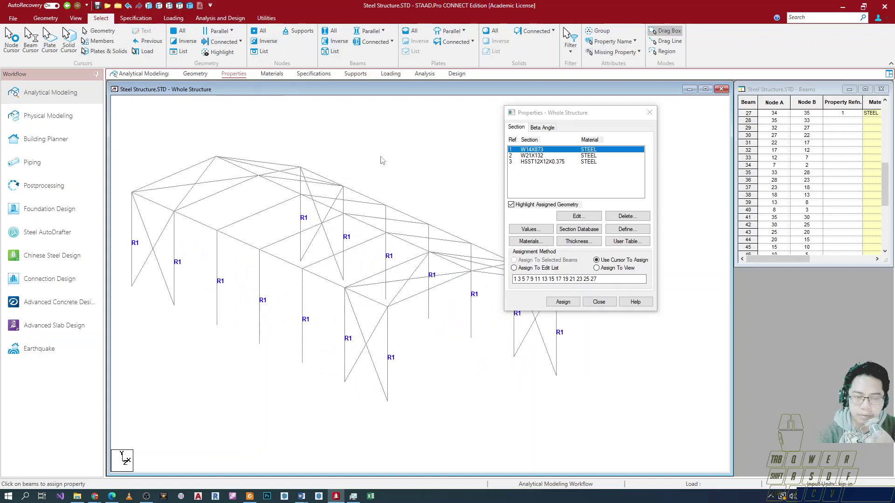
left_click_drag(609, 121, 700, 119)
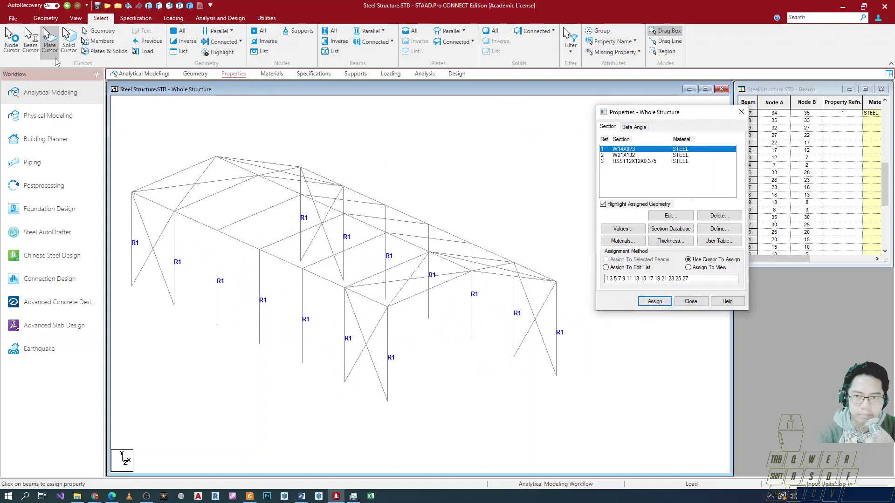
left_click(75, 19)
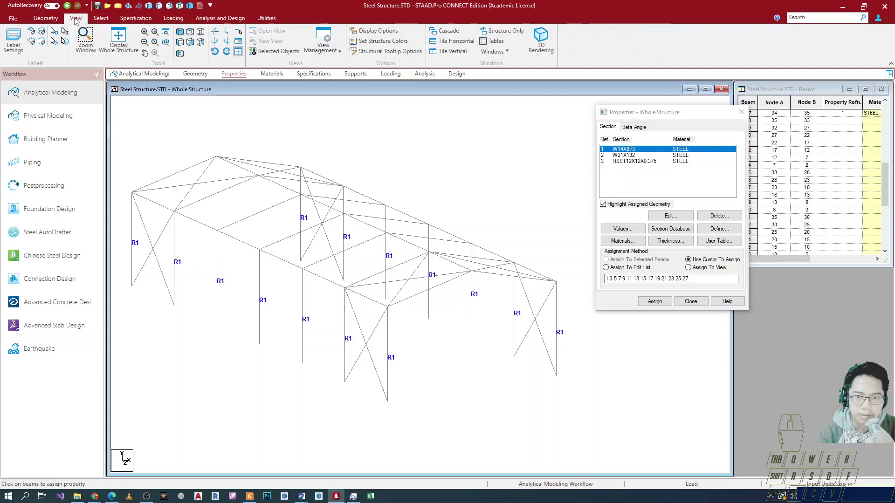
left_click(190, 42)
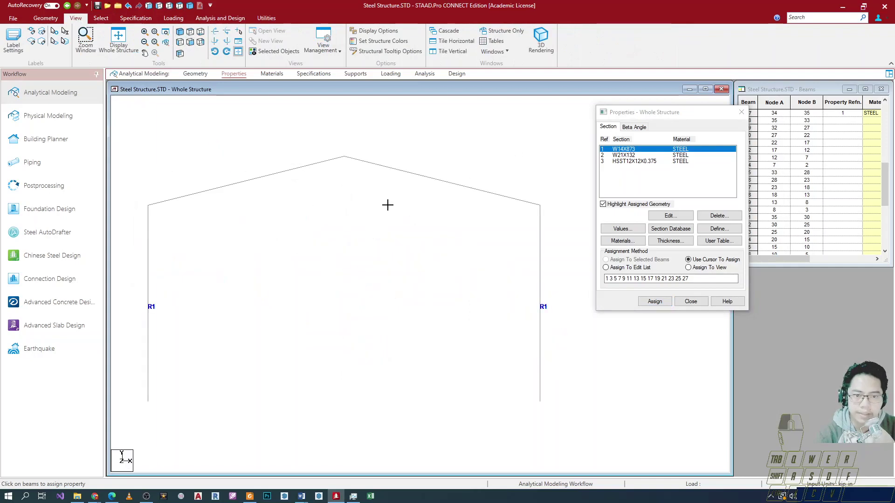
left_click_drag(227, 228, 129, 231)
Remove the roof cross braces in both end bays from the selection, keeping the rafters and ridge members selected
key("Up")
key("Up")
key("Up")
key("Left")
key("Left")
key("Left")
key("Up")
key("Up")
key("Right")
key("Right")
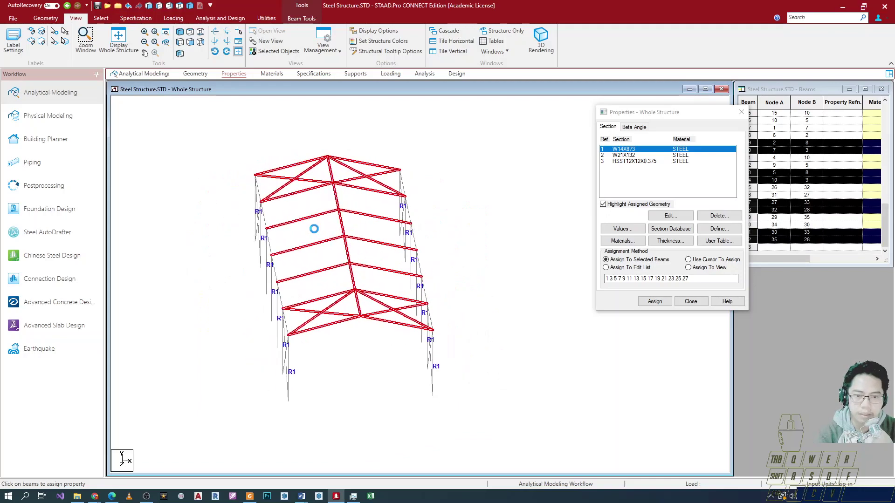
left_click(293, 181, "ctrl")
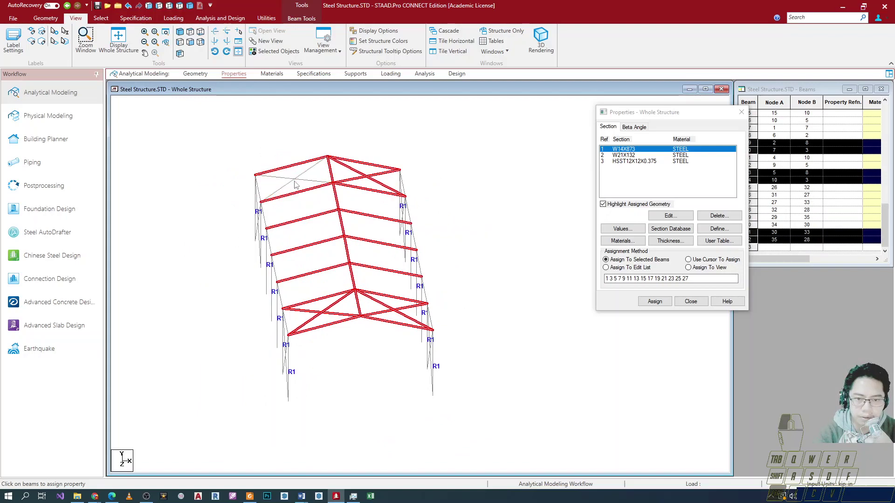
left_click(343, 180, "ctrl")
left_click(323, 317, "ctrl")
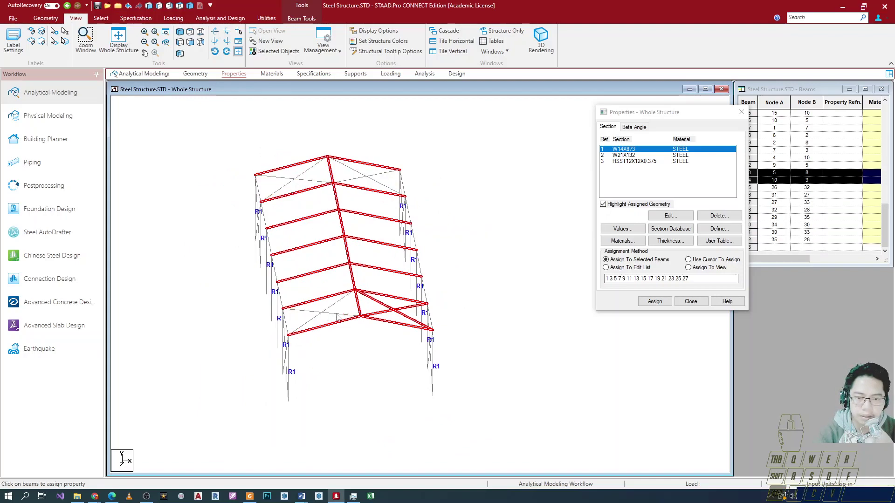
left_click(390, 311, "ctrl")
left_click(381, 305, "ctrl")
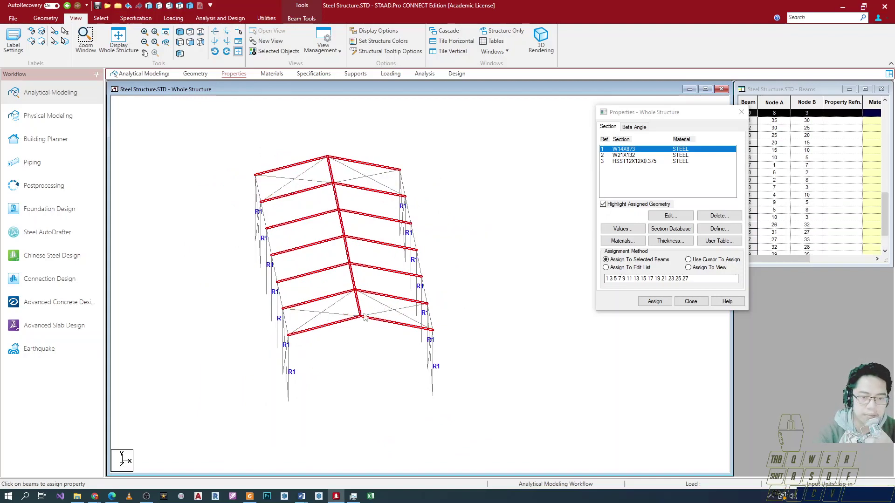
Move the Properties dialog closer to the frame
left_click_drag(663, 112, 509, 125)
mouse_move(439, 156)
left_mouse_down()
mouse_move(575, 175)
mouse_move(584, 169)
left_mouse_up()
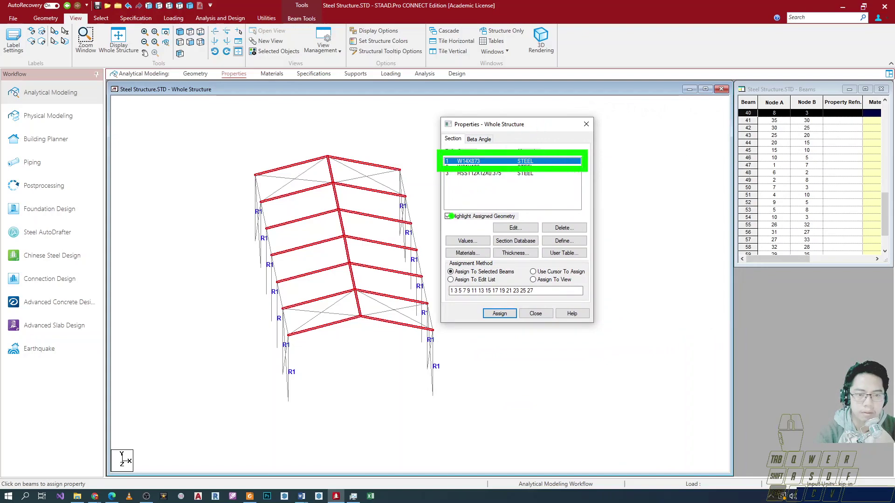
mouse_move(444, 210)
left_mouse_down()
mouse_move(545, 227)
mouse_move(529, 228)
left_mouse_up()
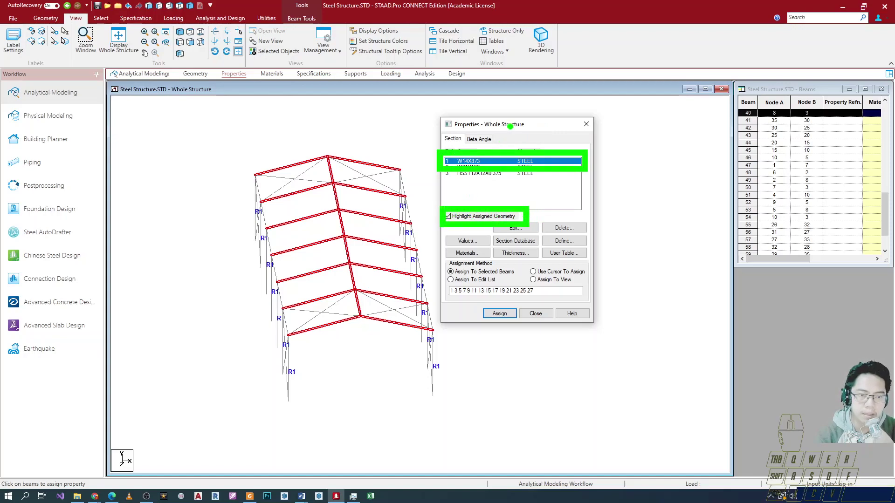
key("Escape")
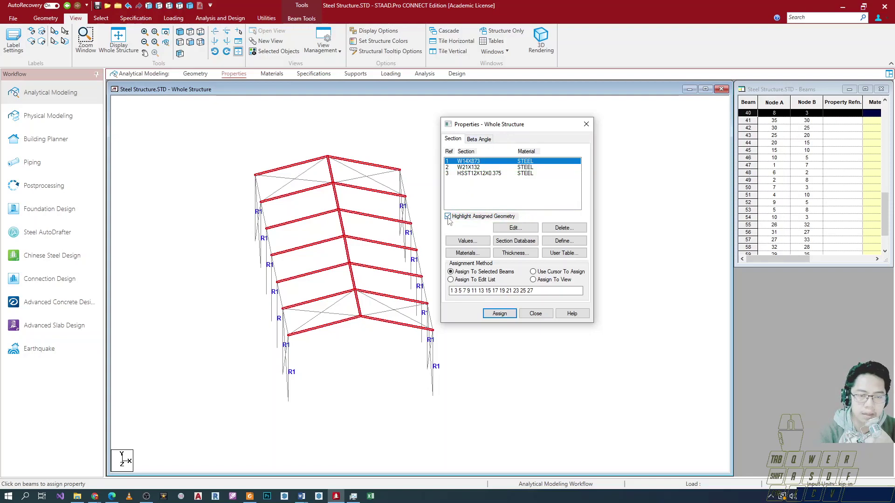
Pick the W21X132 section, show the frame in elevation along the Z axis and select all pitched-roof members
left_click(463, 167)
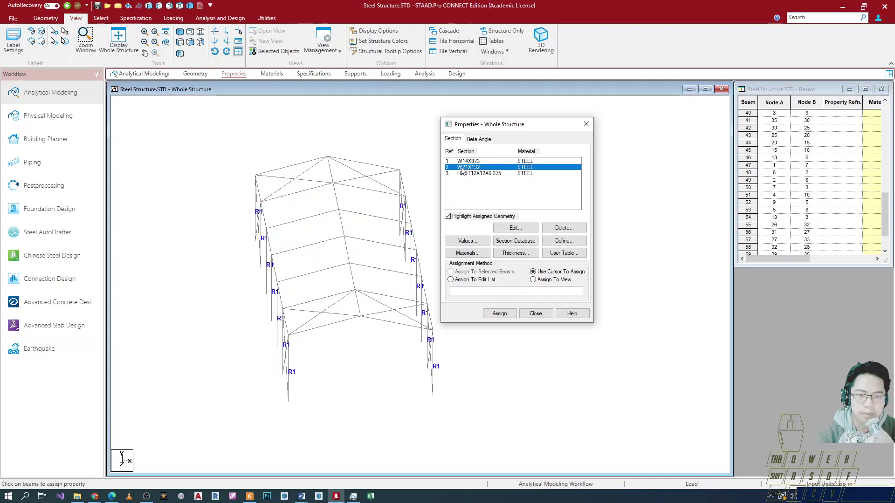
left_click(252, 127)
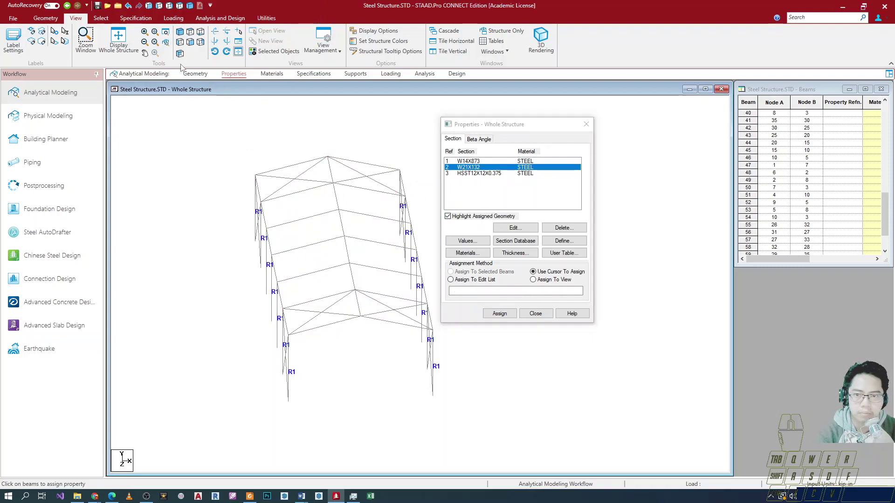
left_click(183, 35)
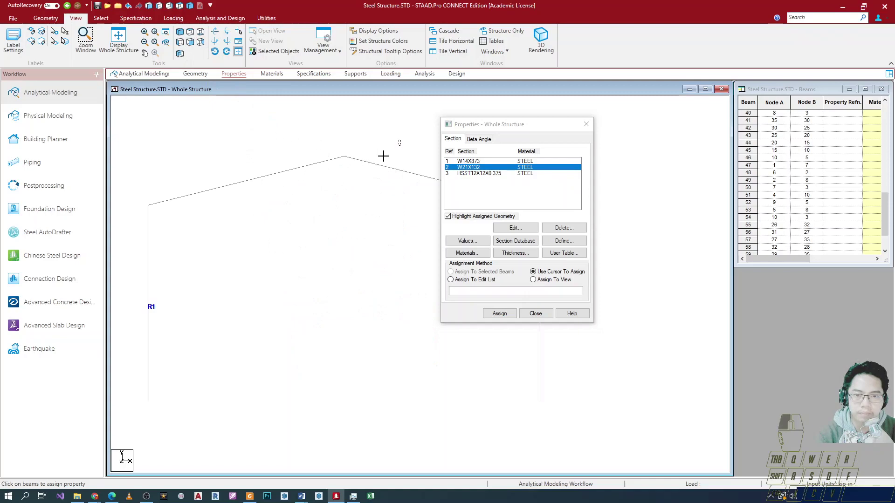
left_click_drag(398, 144, 258, 208)
scroll(259, 213, "down", 5)
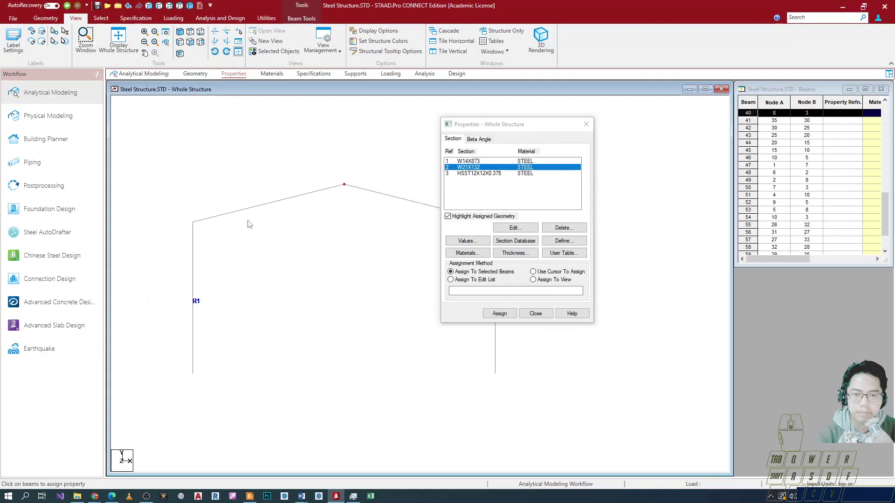
left_click(355, 196)
left_click_drag(262, 258, 205, 208)
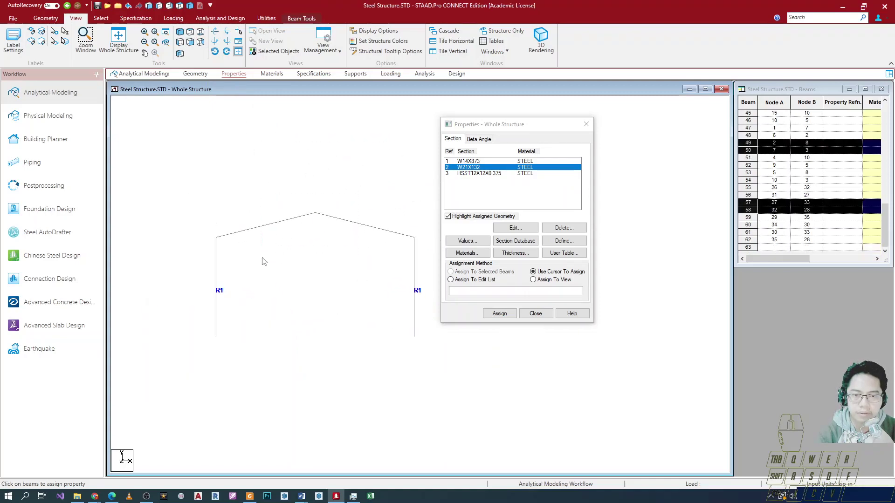
left_click_drag(424, 207, 334, 235, "ctrl")
Remove the roof cross braces in both end bays from the selection, keeping the rafters and ridge members
key("Up")
key("Up")
key("Up")
key("Up")
key("Up")
key("Up")
key("Up")
key("Left")
key("Left")
key("Left")
key("Left")
key("Left")
key("Left")
key("Left")
key("Left")
key("Left")
scroll(351, 299, "up", 5)
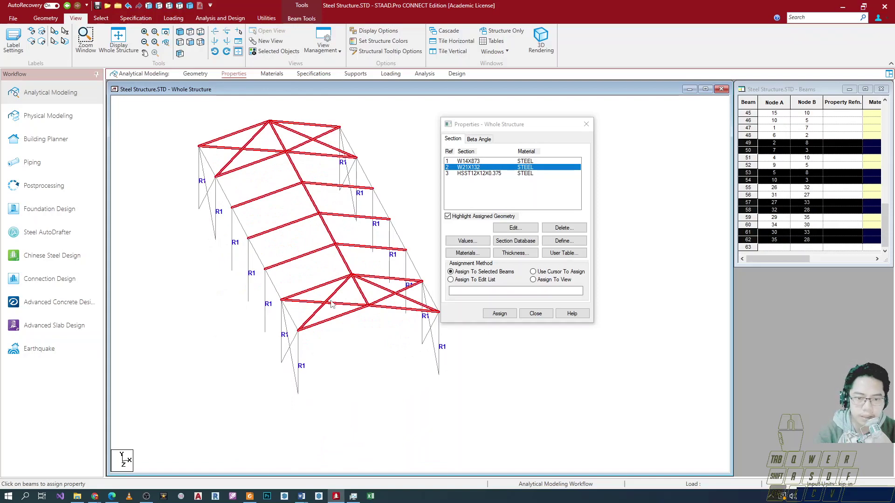
left_click(377, 305, "ctrl")
left_click(400, 297, "ctrl")
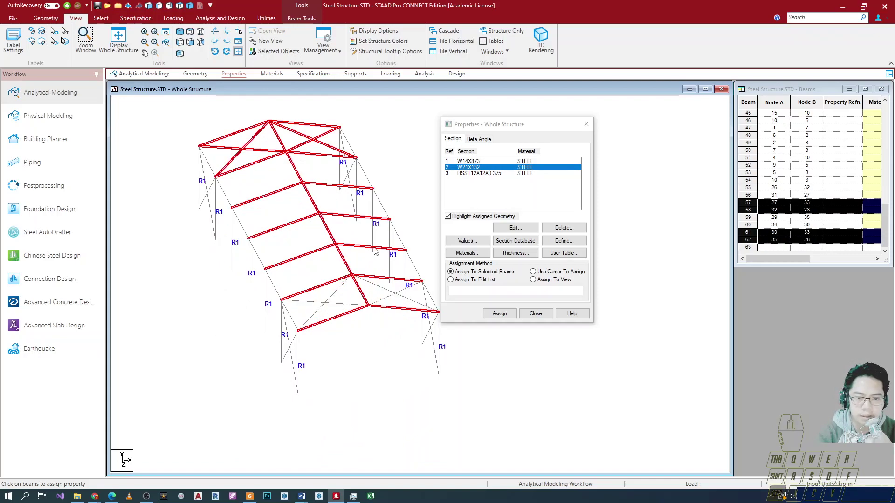
left_click(315, 143)
Turn off the highlighting of assigned geometry and switch to the W14X873 section in the Properties dialog
left_click(448, 218)
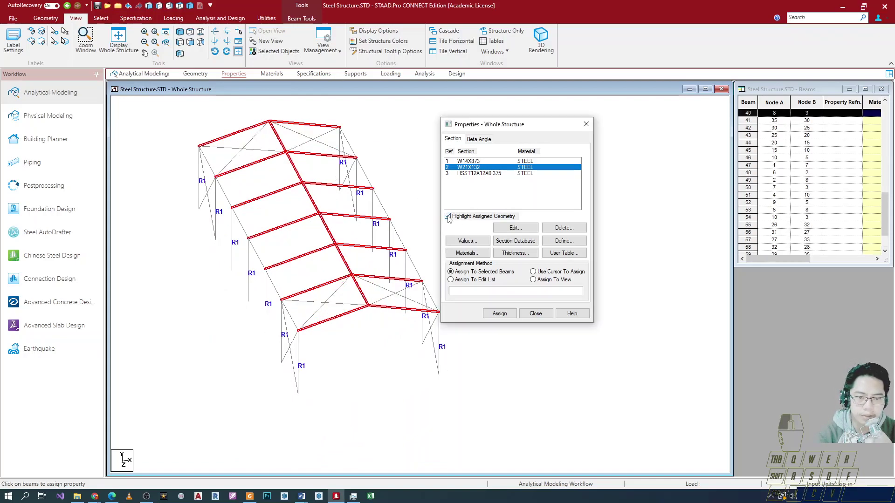
left_click(475, 166)
left_click(475, 161)
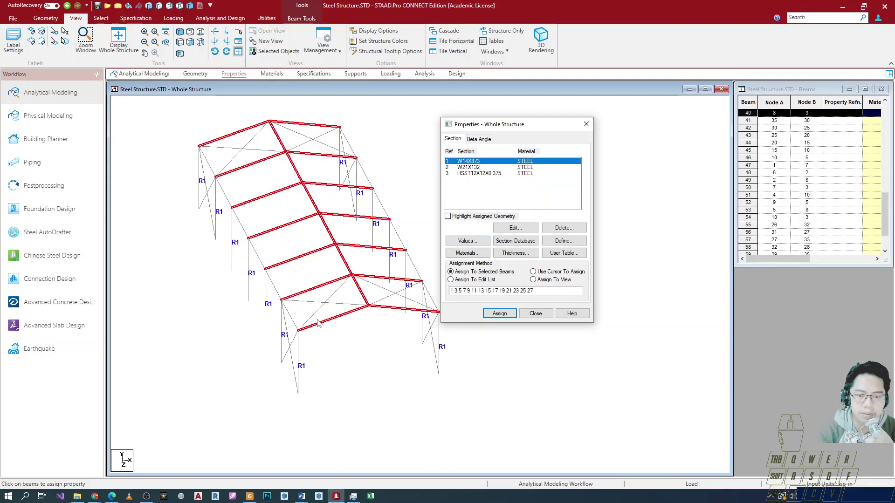
Remove all ridge members from the selection so that only the sloping rafters remain selected
left_click(363, 295, "ctrl")
left_click(349, 271, "ctrl")
left_click(331, 238, "ctrl")
left_click(315, 208, "ctrl")
left_click(293, 167, "ctrl")
left_click(279, 151, "ctrl")
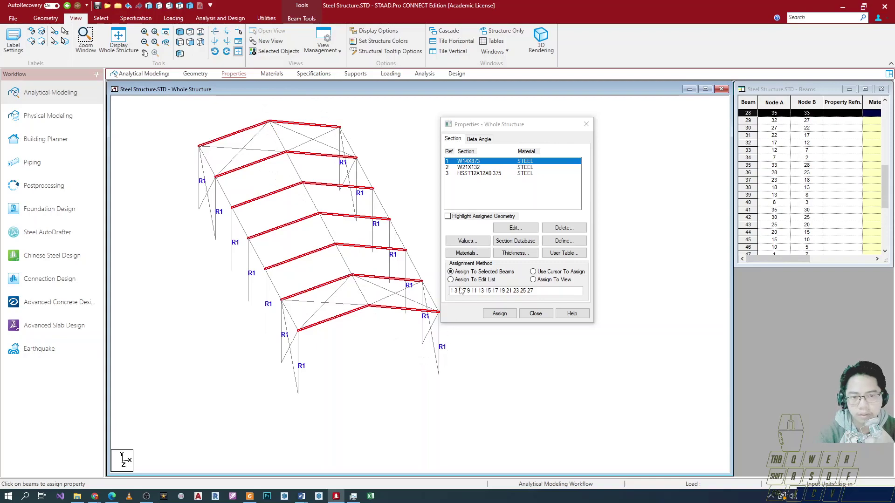
Assign the W21X132 section to the selected rafters and clear the selection
left_click(469, 162)
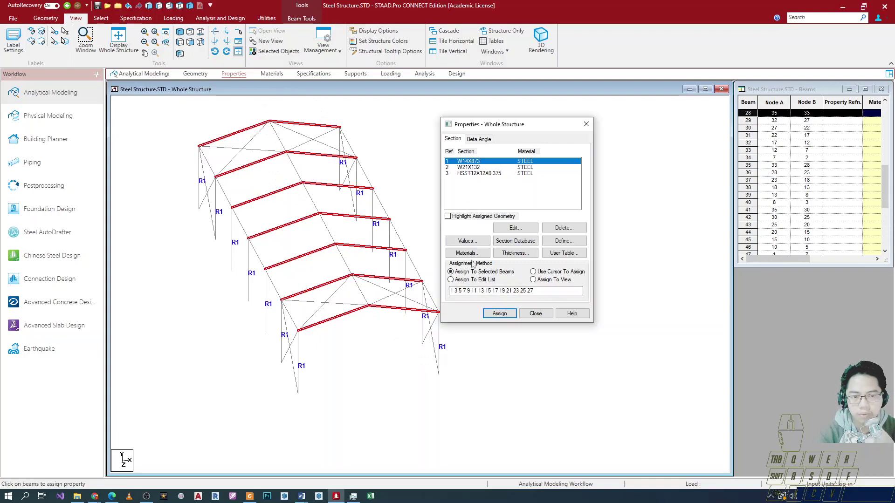
left_click(471, 167)
left_click(500, 314)
key("Return")
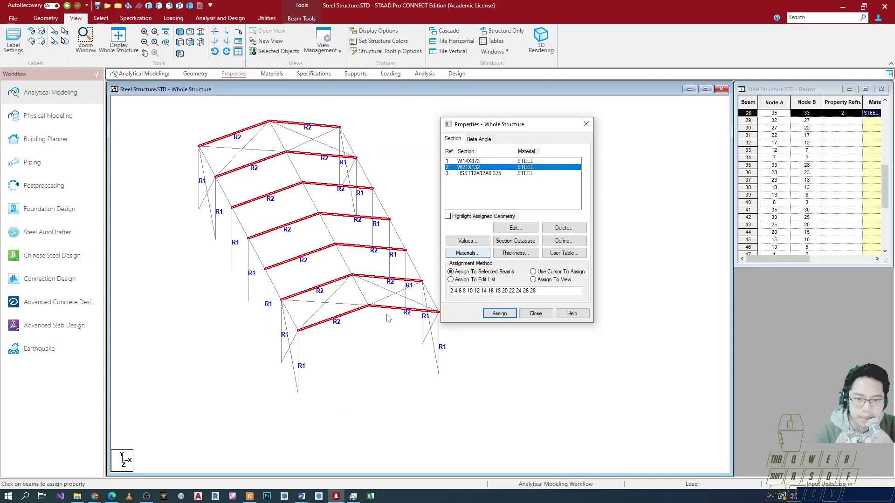
scroll(336, 352, "down", 1)
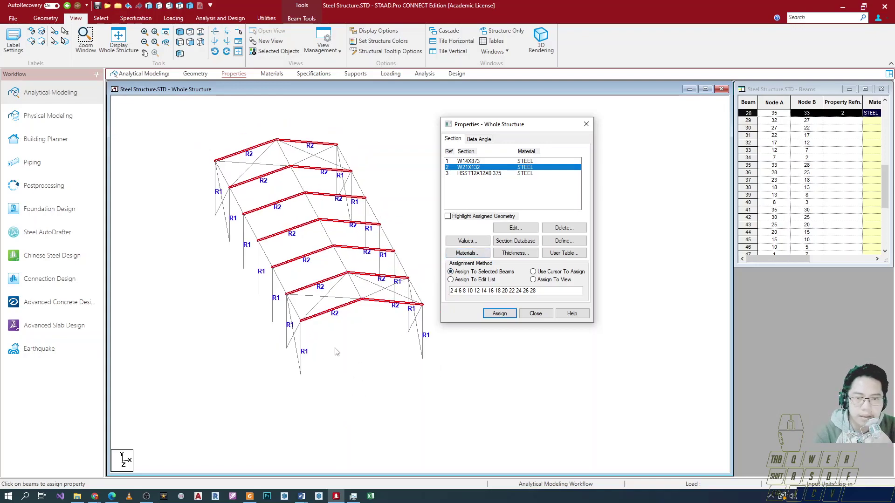
left_click(282, 289)
left_click(262, 258)
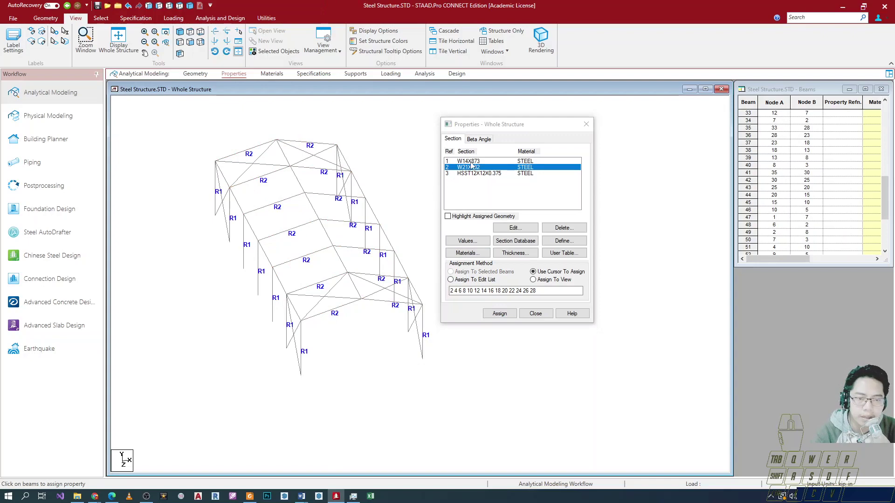
scroll(412, 201, "up", 1)
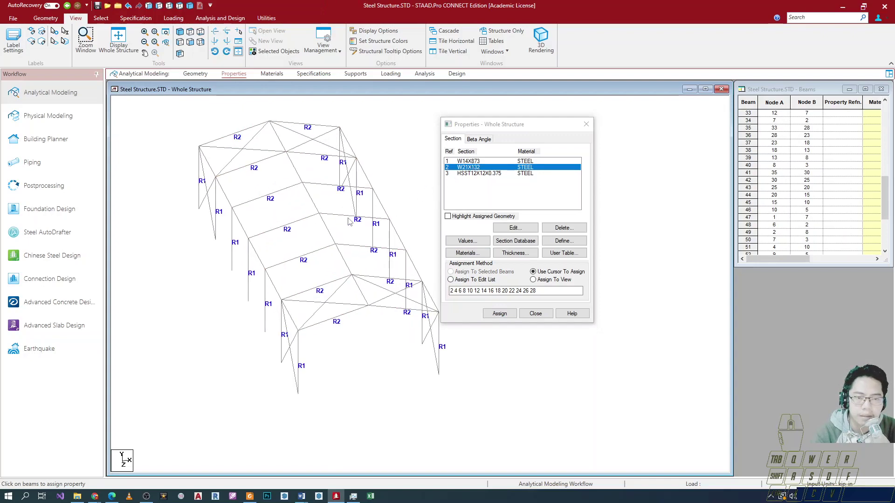
right_click(472, 168)
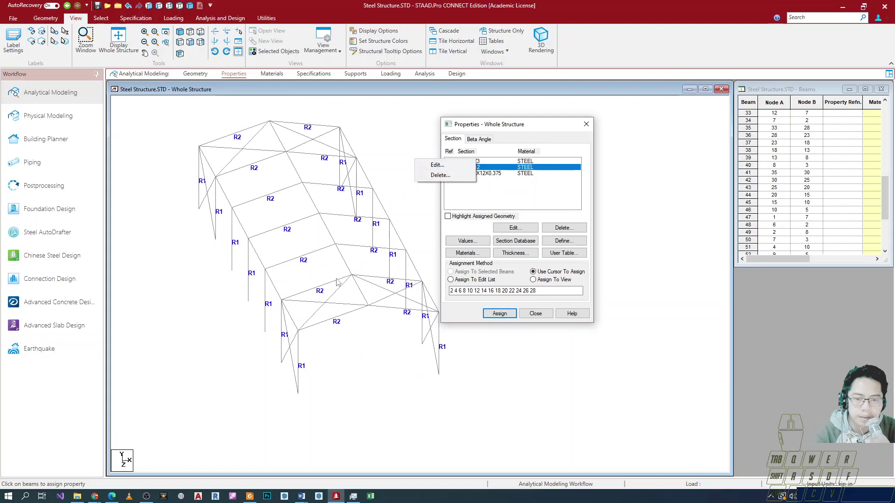
left_click(359, 373)
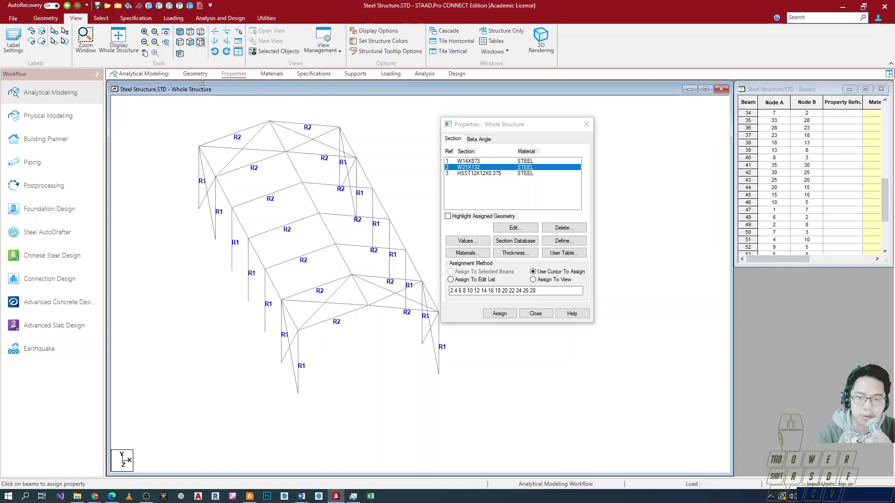
Show the frame in elevation along the Z axis and select the longitudinal members at both eaves and the ridge
left_click(190, 41)
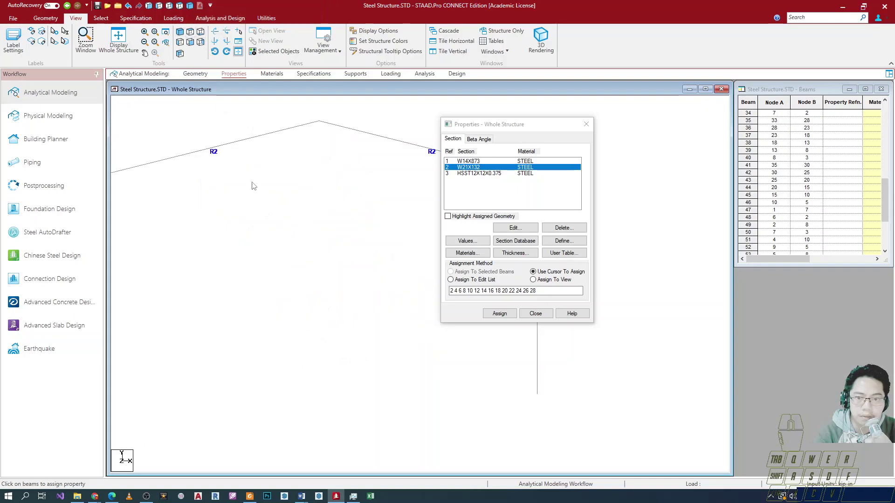
scroll(315, 258, "up", 1)
middle_click_drag(315, 261, 277, 253)
left_click(143, 178)
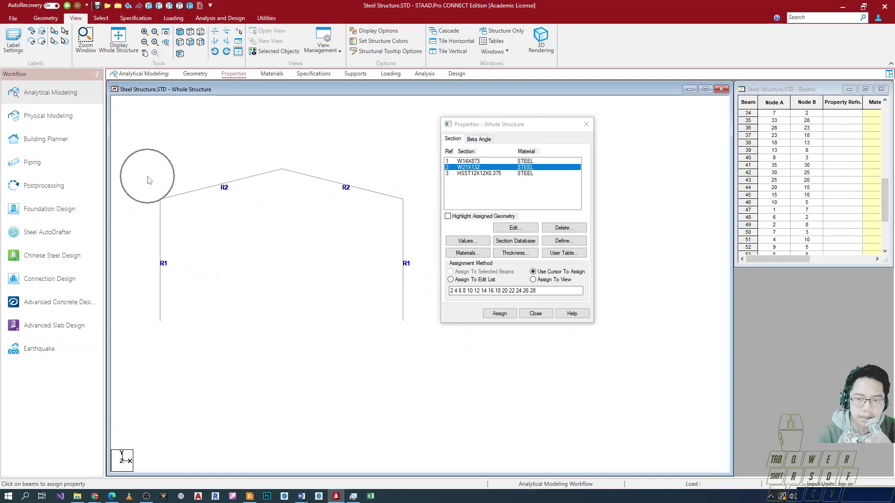
left_click_drag(156, 193, 171, 208)
left_click(282, 170)
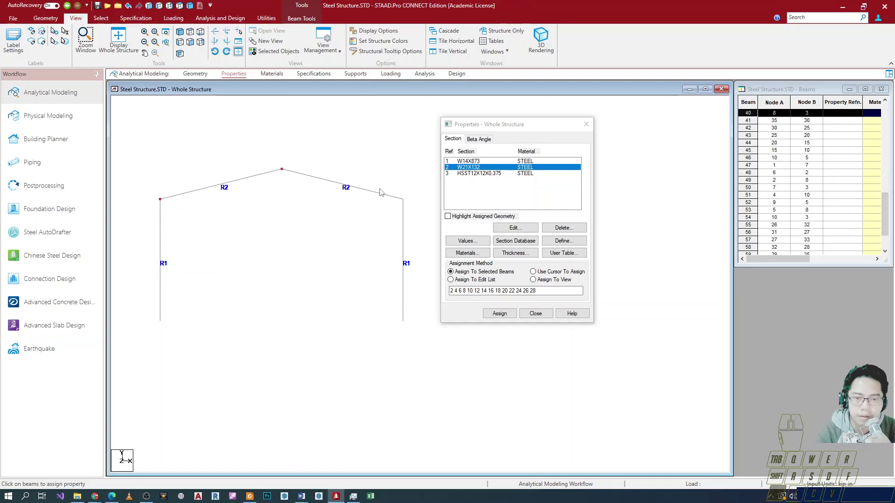
left_click(404, 200)
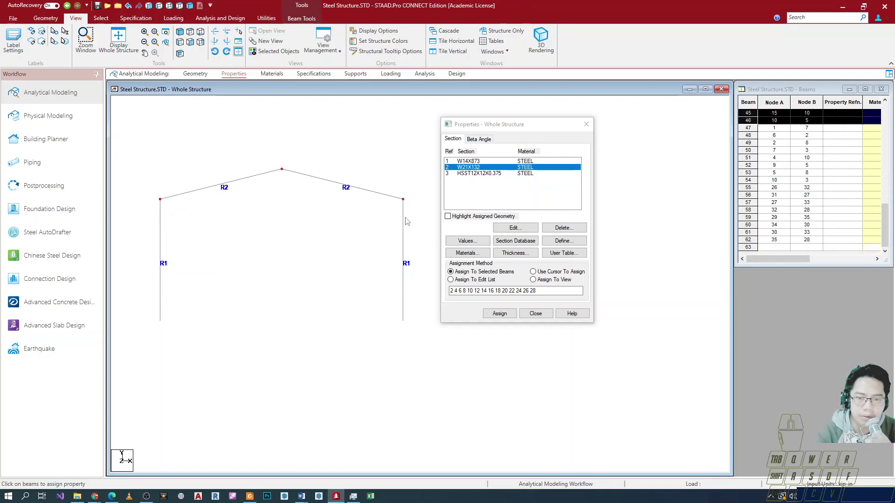
Assign the W21X132 section to the selected eave and ridge members, checking the selection in a 3D view
key("Down")
key("Down")
key("Right")
key("Right")
key("Right")
key("Down")
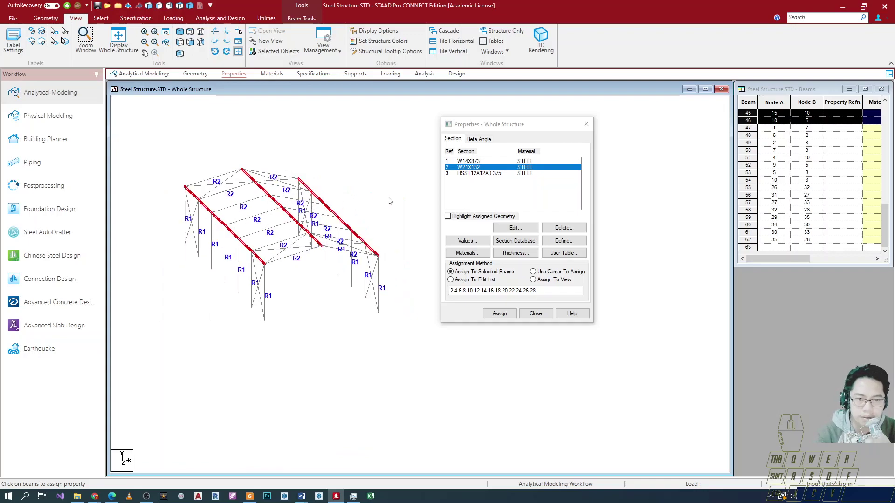
left_click(499, 313)
left_click(536, 244)
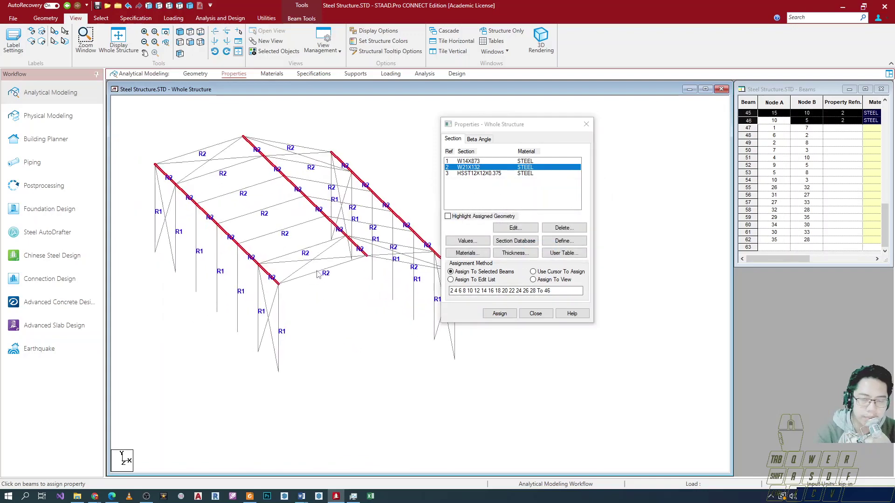
Pick the HSST12X12X0.375 section in the Properties dialog and clear the beam selection
scroll(317, 274, "down", 2)
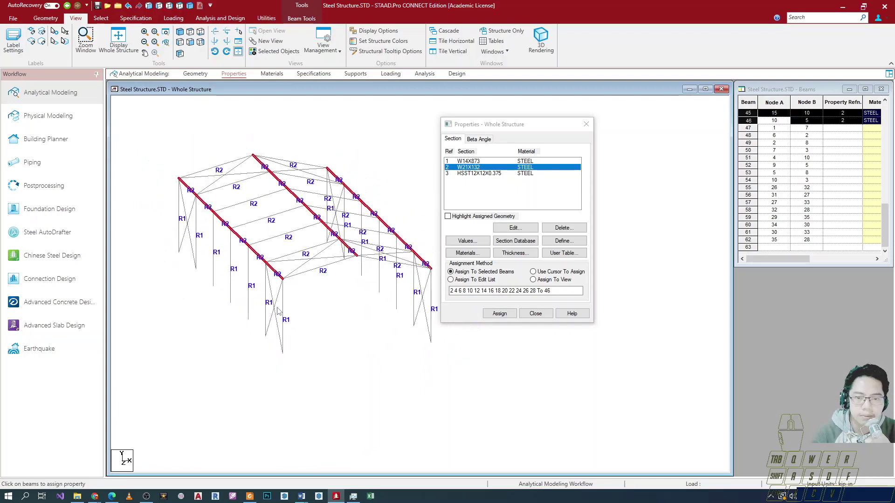
left_click(277, 309)
left_click(492, 174)
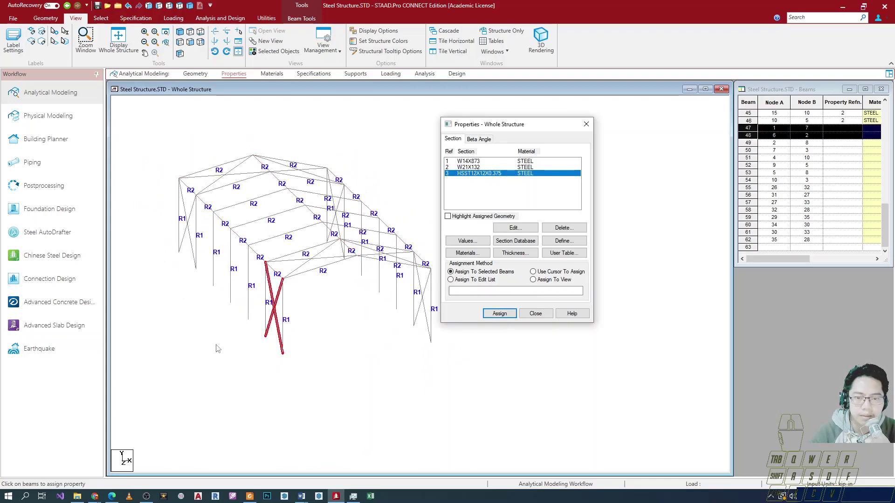
left_click(330, 343)
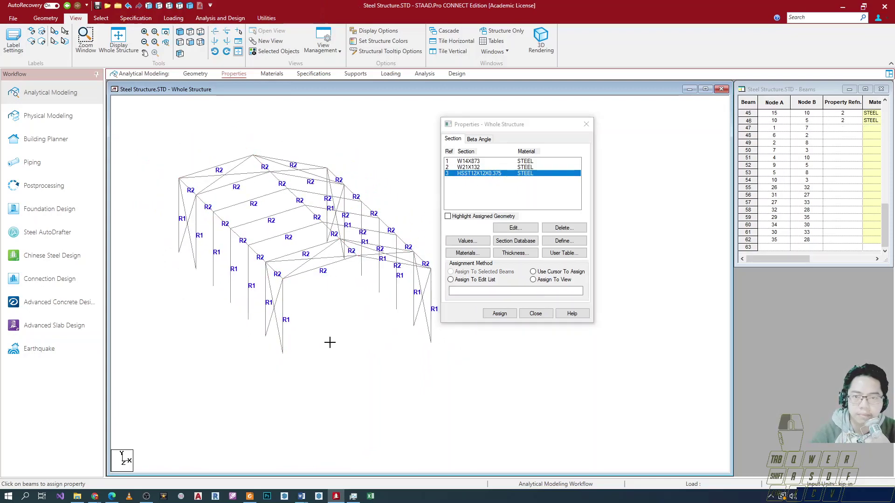
left_click(267, 18)
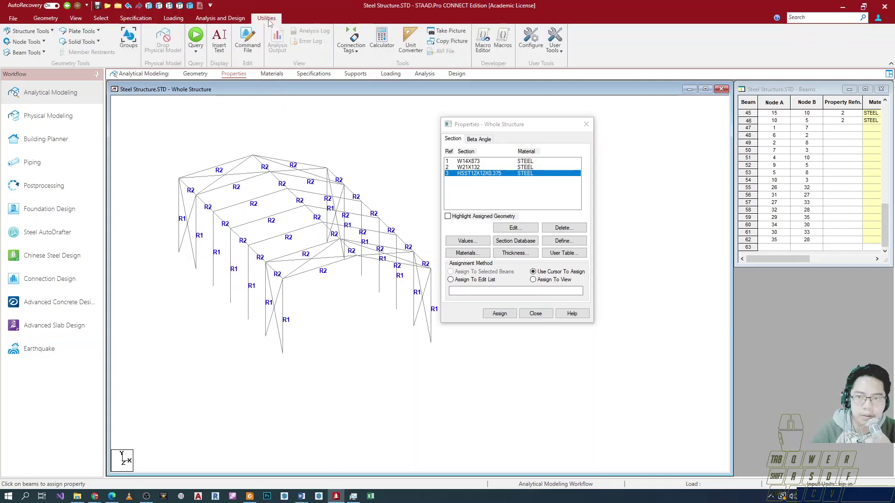
left_click(44, 52)
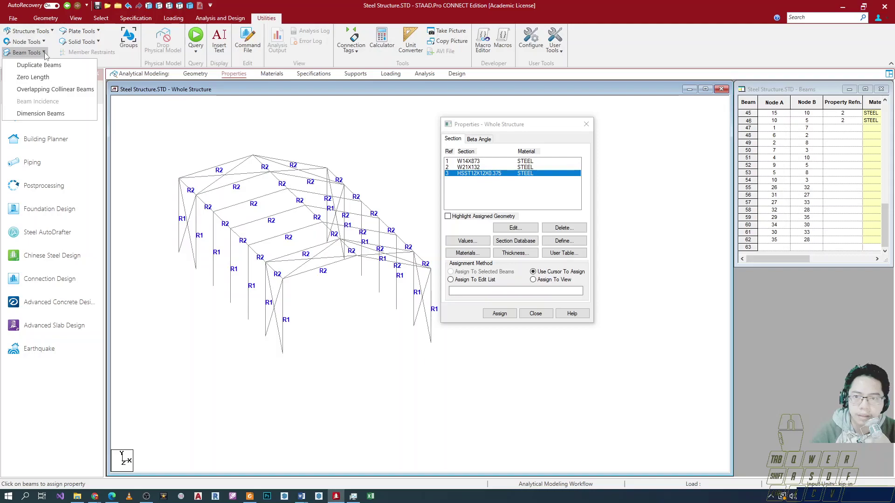
left_click(48, 19)
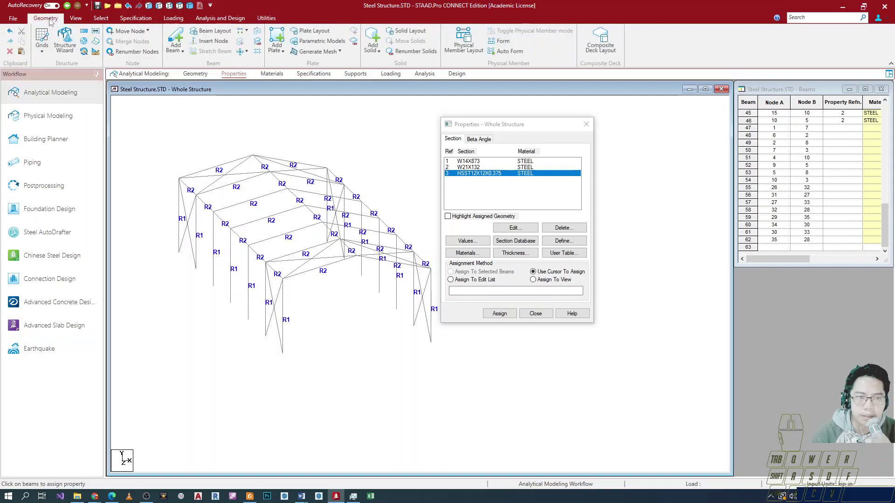
Select all beams that are missing a section property
left_click(102, 19)
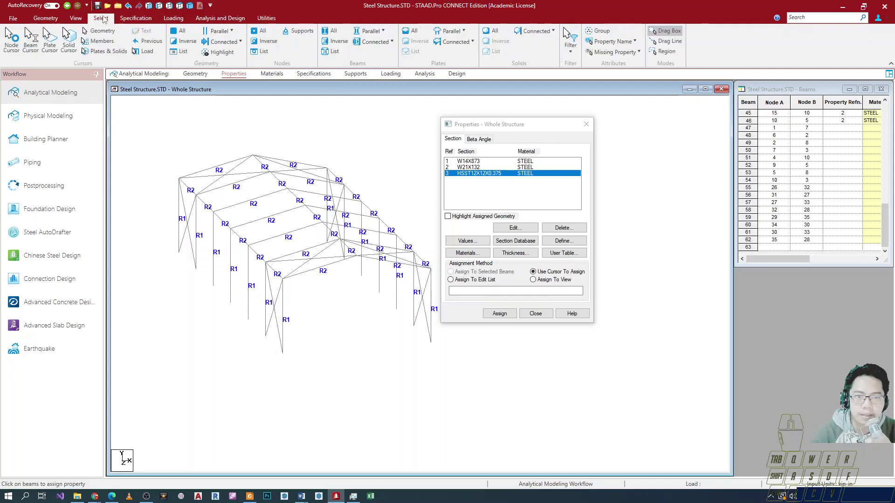
left_click(639, 52)
left_click(648, 64)
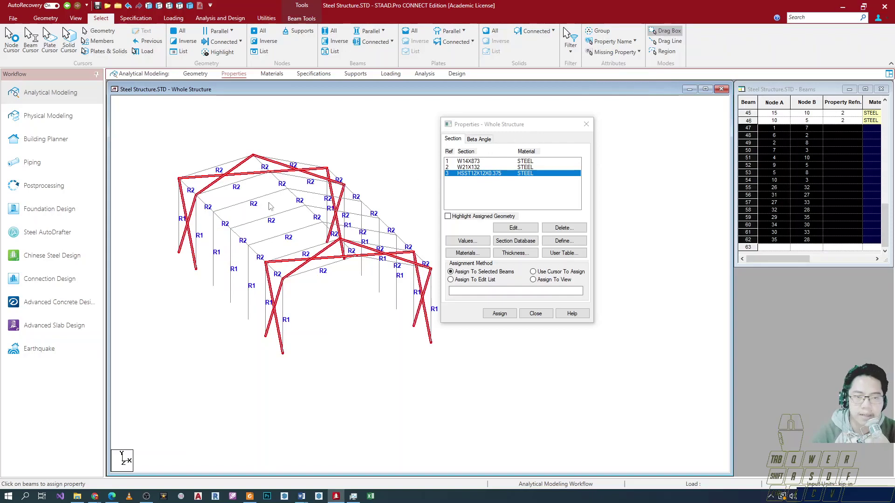
Move the Properties dialog away from the frame and assign HSST12X12X0.375 to the selected wall and roof braces
left_click_drag(468, 123, 498, 87)
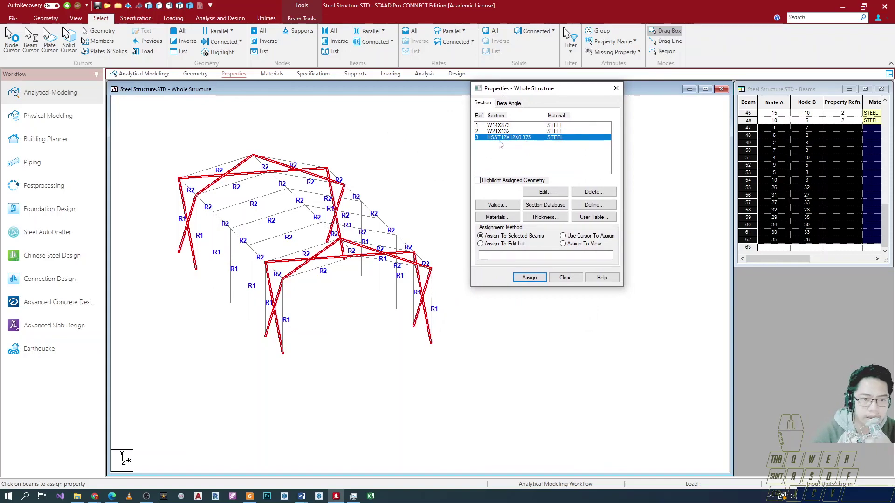
left_click(527, 278)
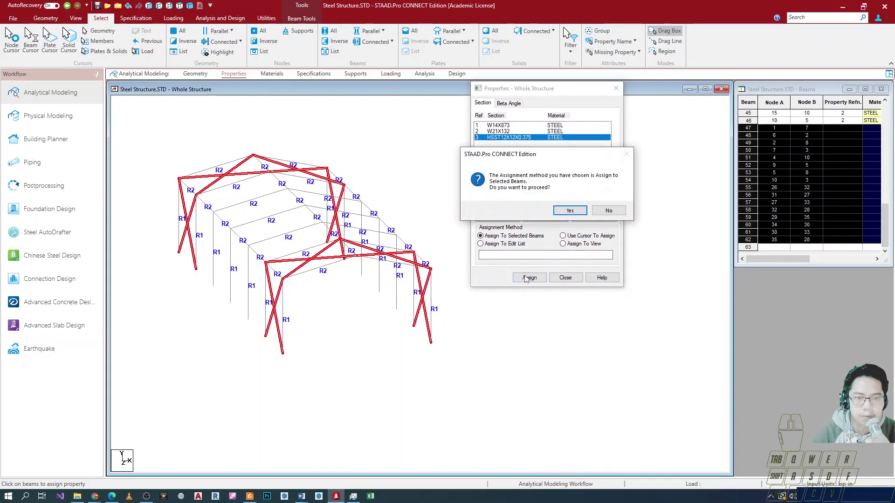
key("Return")
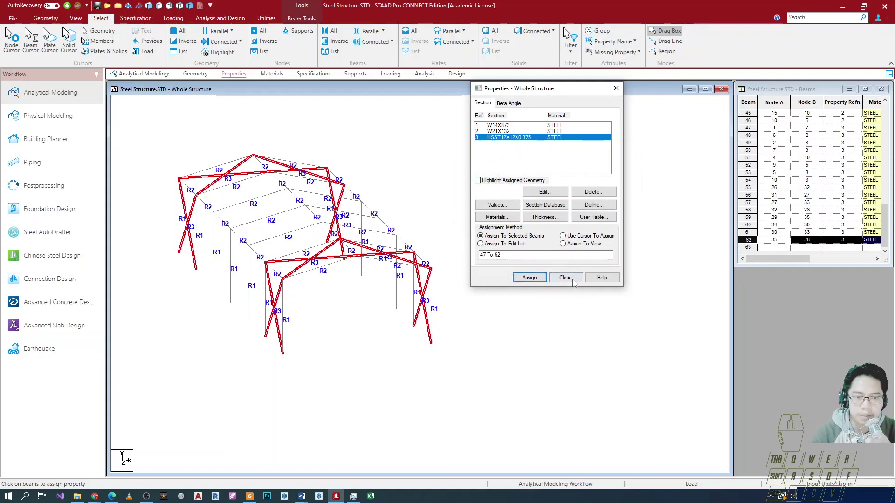
scroll(274, 311, "up", 2)
scroll(274, 311, "up", 1)
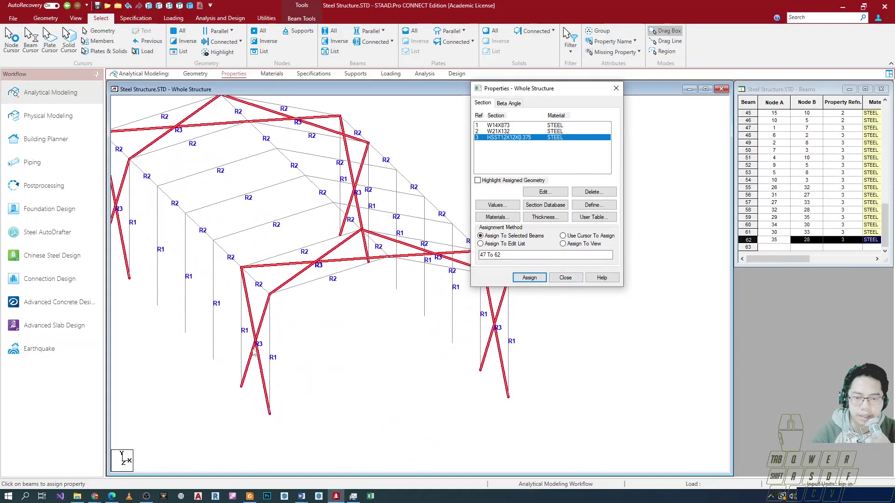
Check the assigned brace sections on the frame, close the Properties dialog and clear the beam selection
scroll(271, 348, "down", 2)
scroll(186, 356, "down", 3)
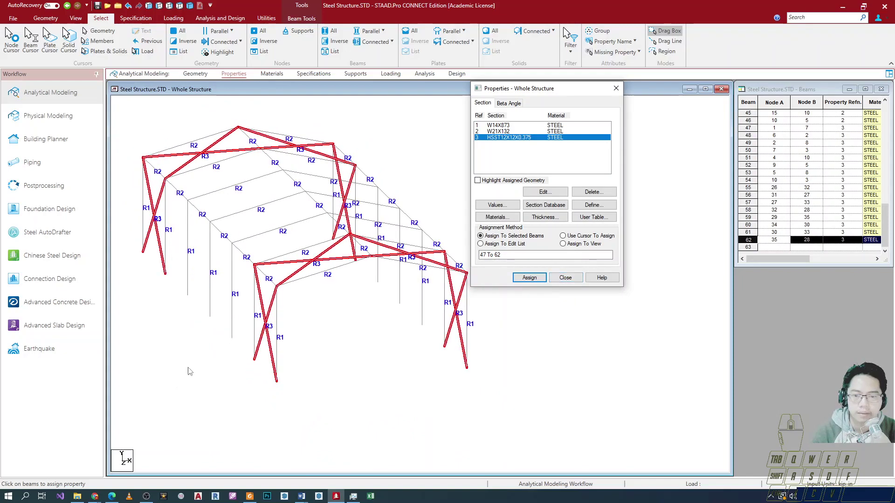
scroll(169, 224, "up", 2)
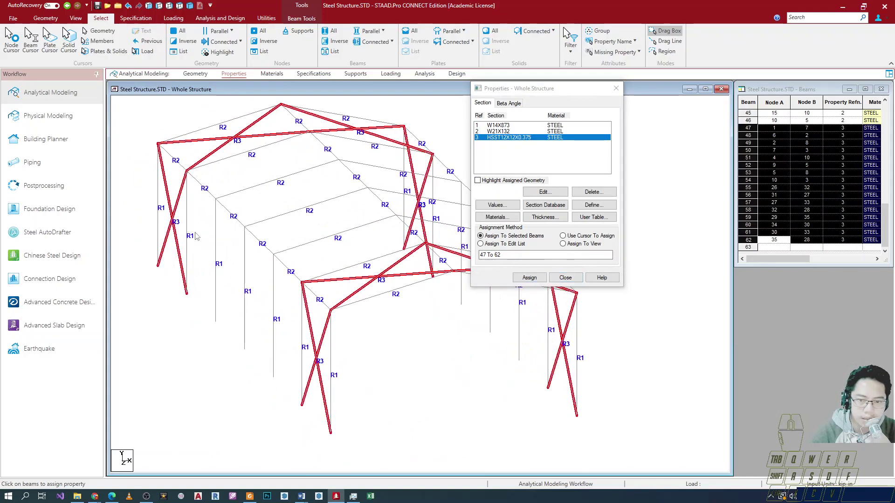
scroll(169, 224, "down", 2)
left_click(565, 278)
left_click(566, 278)
left_click(436, 344)
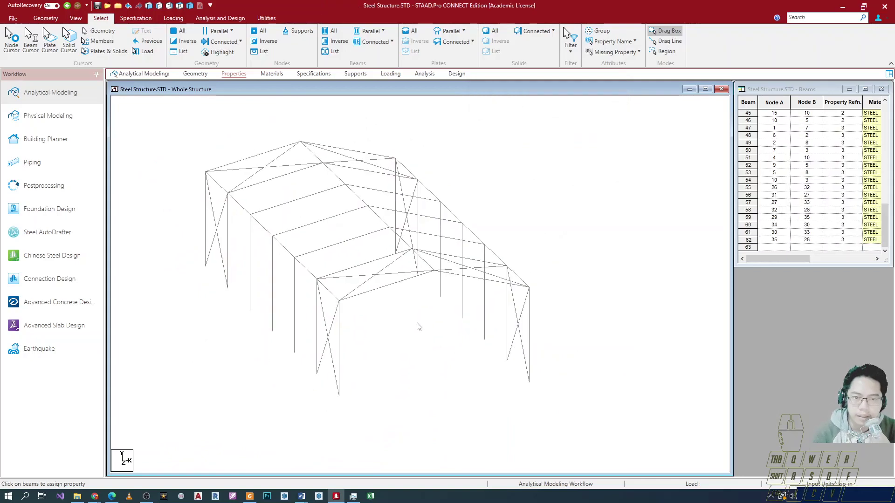
Examine the section reference labels across the whole frame and the beta angle definitions
left_click(234, 75)
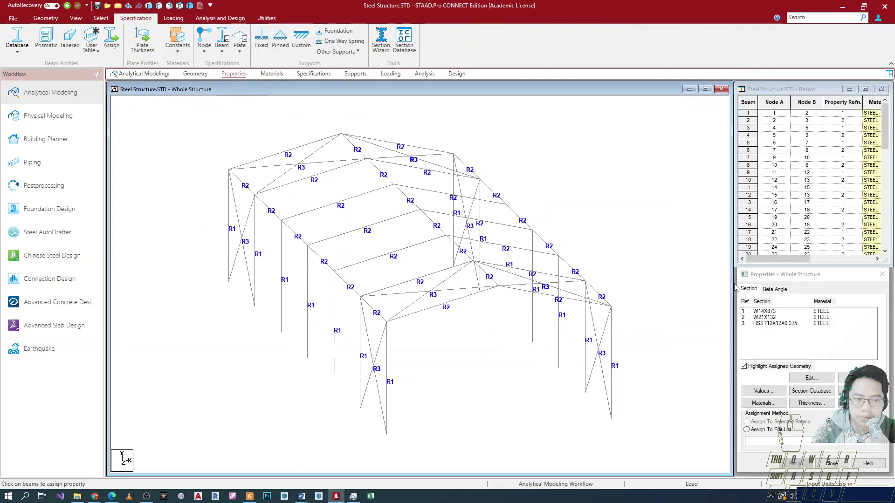
left_click(768, 289)
left_click(756, 289)
left_click(777, 290)
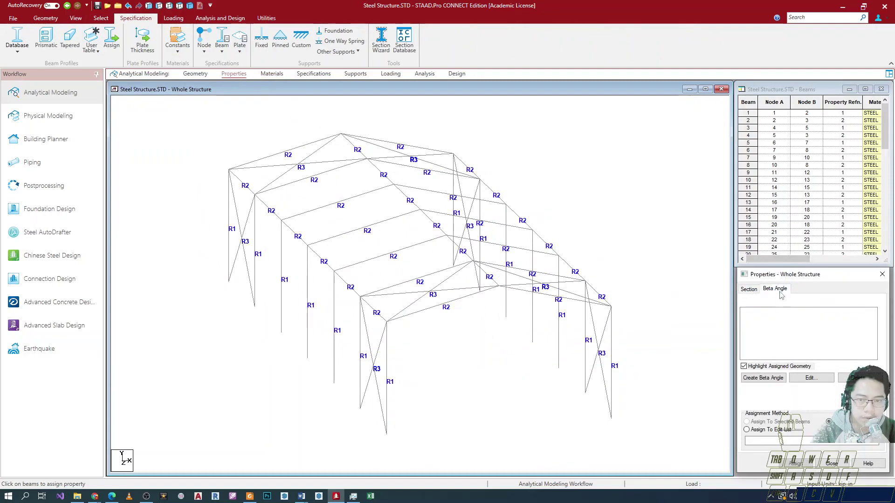
scroll(482, 244, "down", 2)
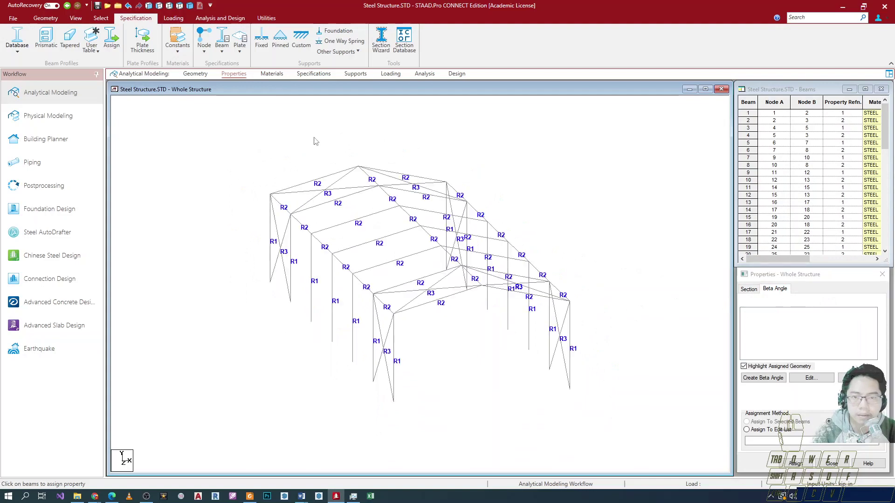
Open the support definitions for the whole structure and rotate the frame to a lower viewing angle
left_click(355, 73)
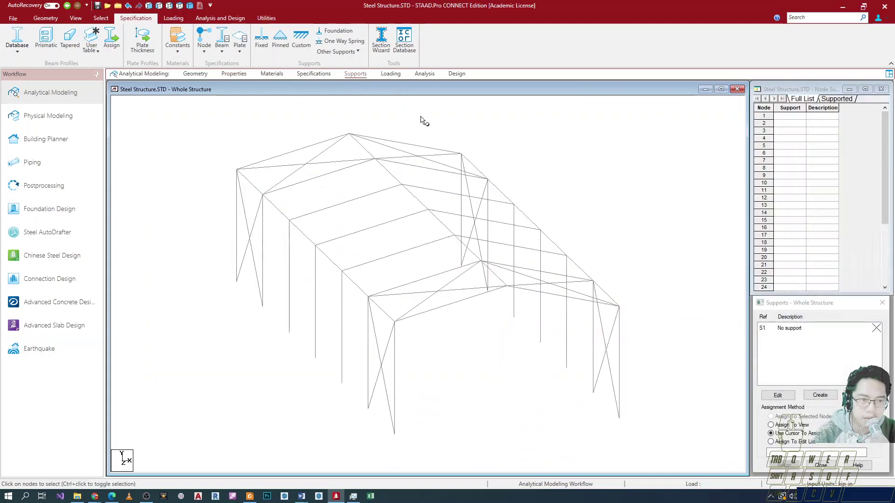
scroll(285, 321, "down", 1)
key("Up")
key("Up")
Switch to the Steel Design Series document in Word, examine the supports in the reference frame drawing, and return to STAAD.Pro
key("alt+Tab")
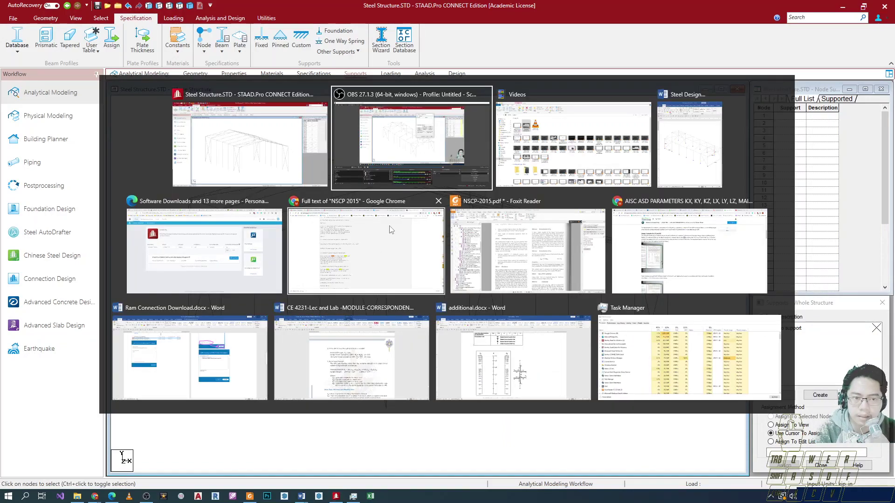
left_click(681, 161)
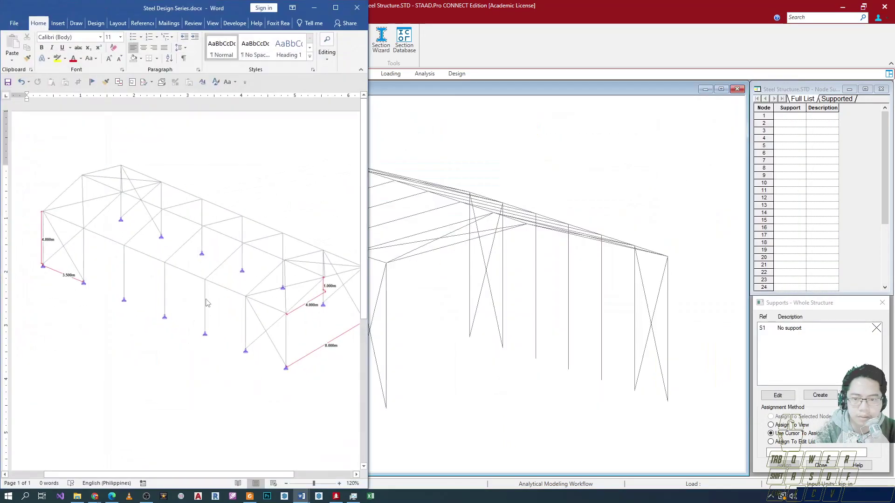
left_click(332, 15)
scroll(387, 359, "up", 8, "ctrl")
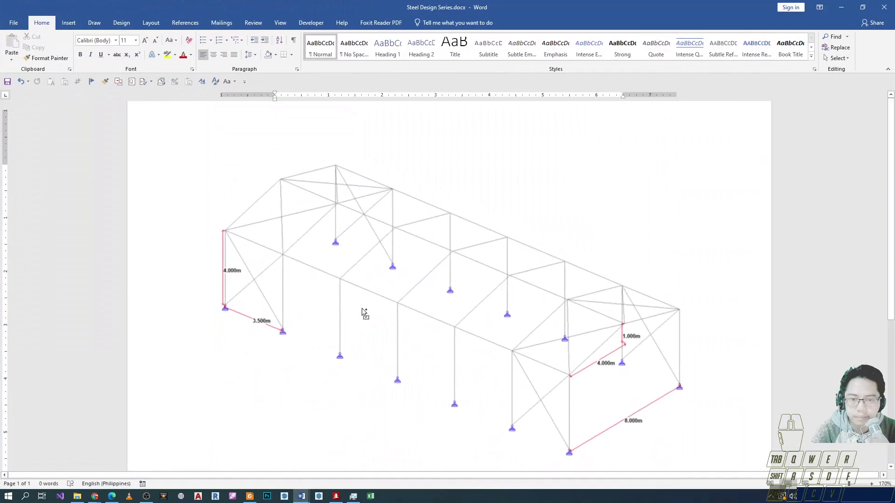
scroll(258, 353, "down", 3)
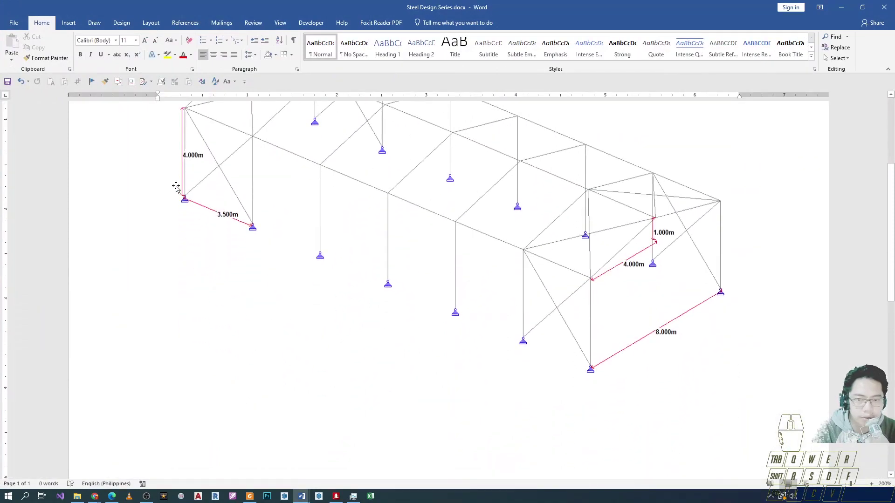
key("alt+Tab")
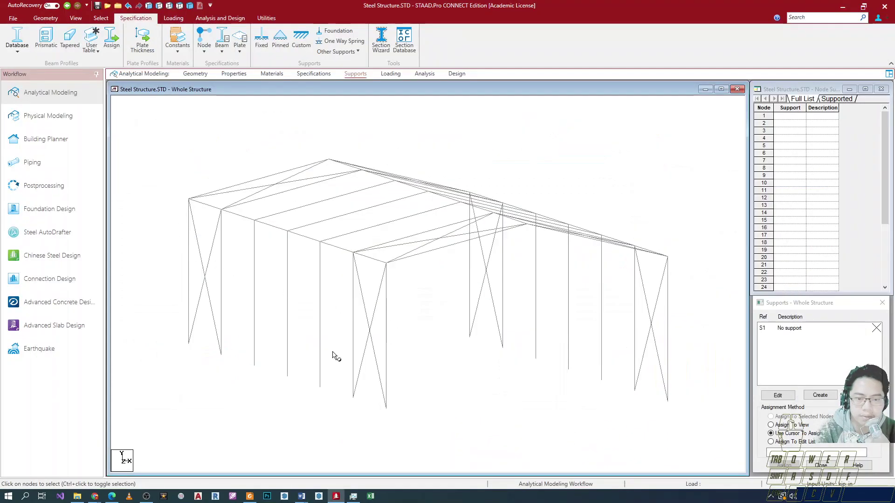
Select all column base nodes in a straight-on elevation view of the frame
scroll(322, 356, "down", 2)
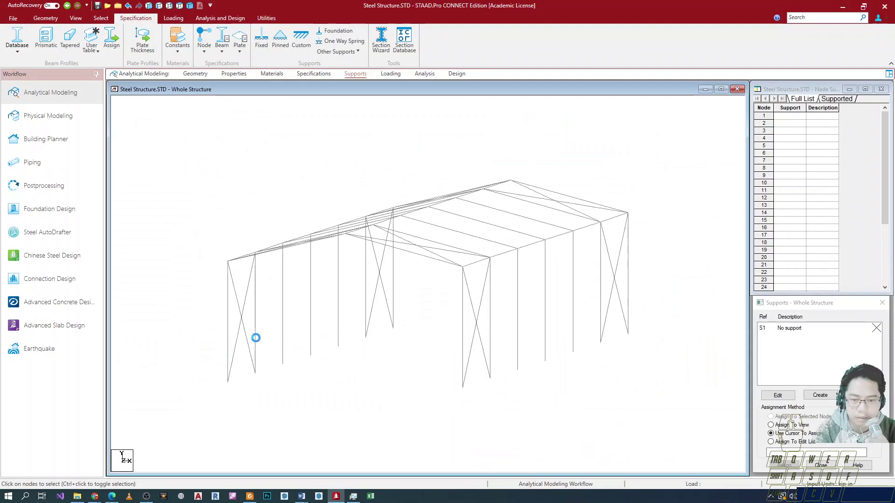
key("Up")
left_click_drag(206, 333, 729, 420)
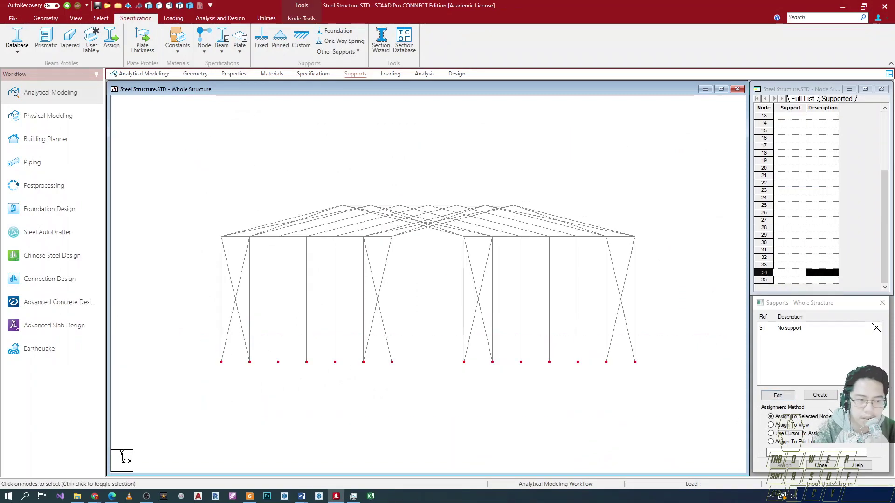
left_click(820, 395)
left_click_drag(807, 272, 464, 179)
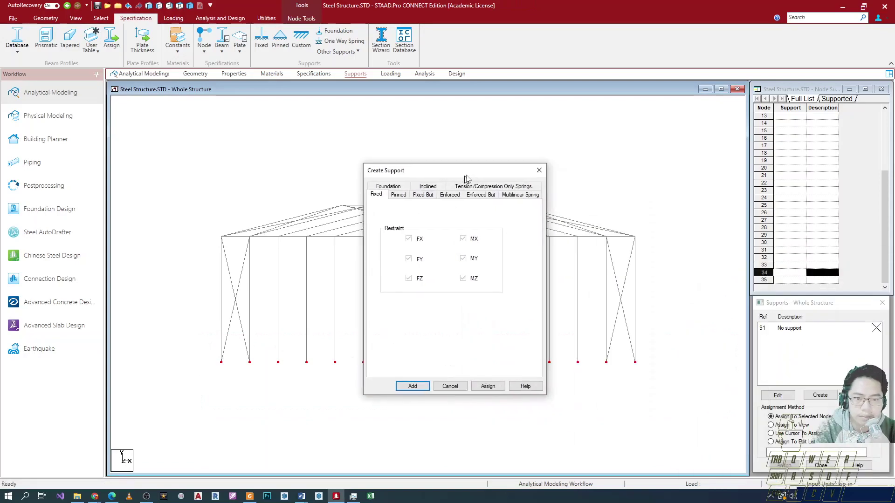
left_click(539, 170)
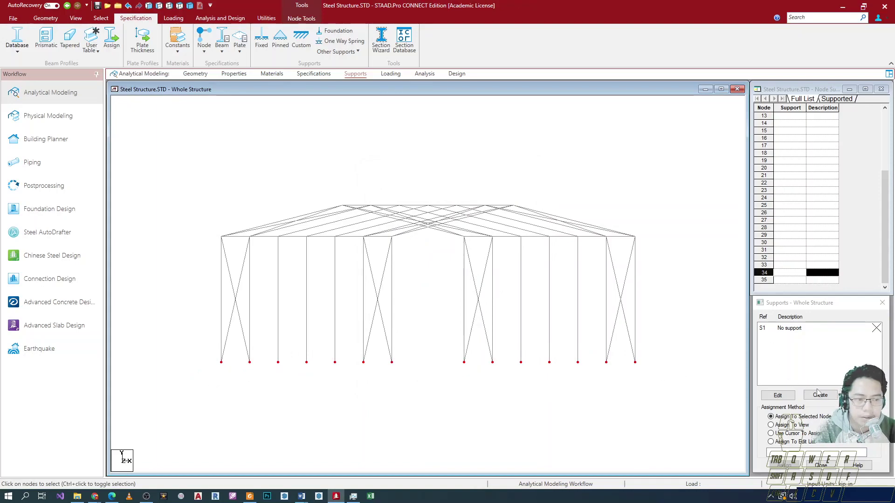
Create a pinned support, assign it to all selected column base nodes, and clear the selection
left_click(101, 18)
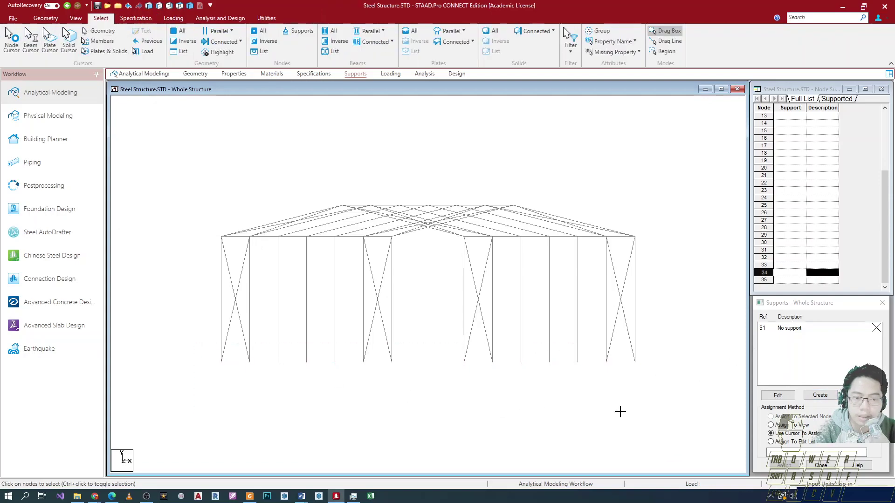
left_click(821, 396)
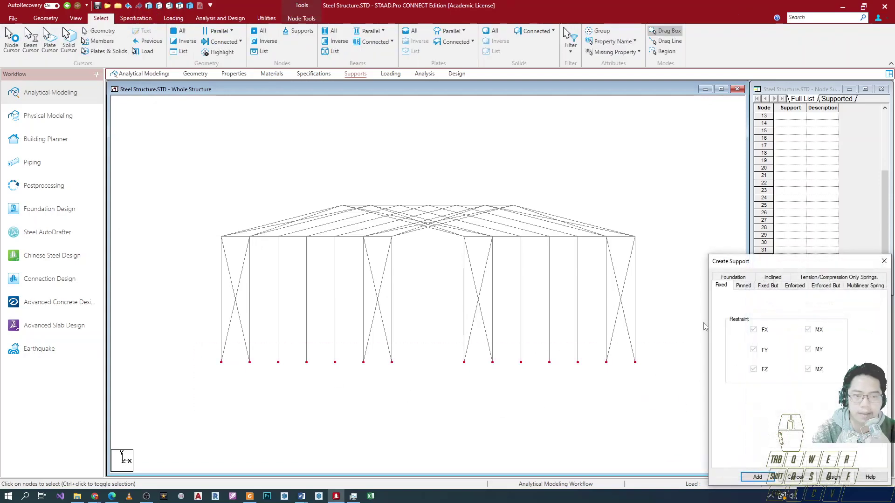
left_click_drag(794, 266, 393, 125)
left_click(342, 147)
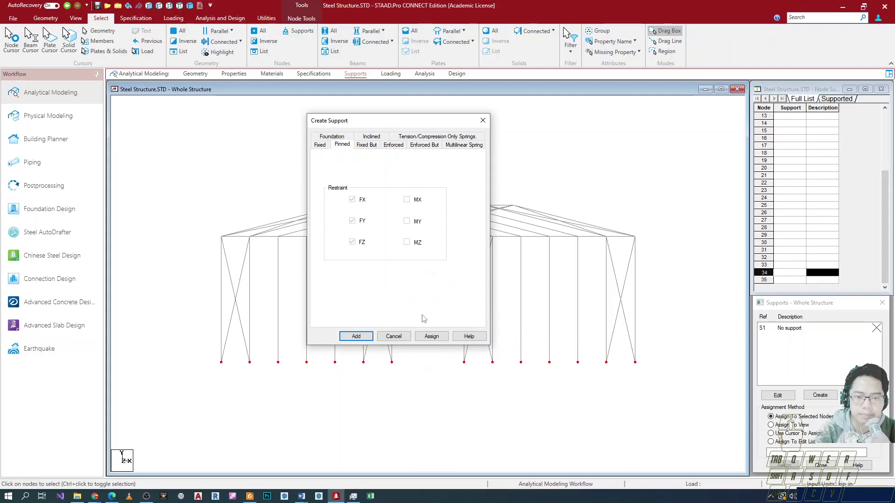
left_click(431, 336)
left_click(399, 375)
Examine the supports at the column bases along both sides of the frame in a 3D view
key("Down")
key("Down")
key("Down")
key("Right")
key("Right")
key("Right")
key("Right")
scroll(401, 375, "up", 10)
scroll(362, 375, "down", 5)
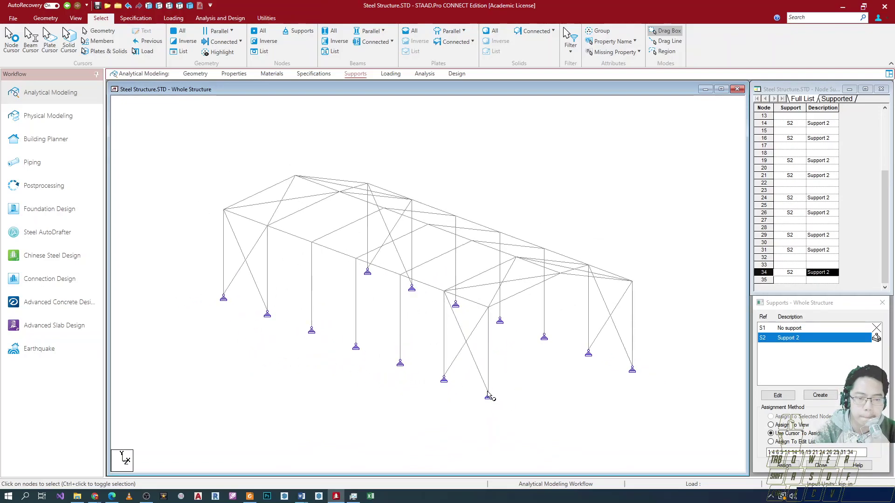
left_click(488, 394)
left_click(444, 379)
left_click(400, 362)
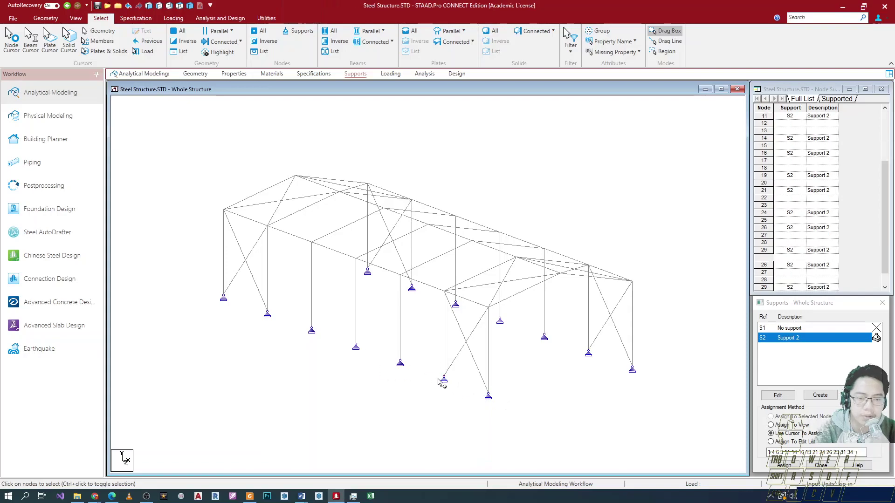
scroll(428, 404, "down", 5)
left_click(423, 401)
scroll(424, 404, "up", 3)
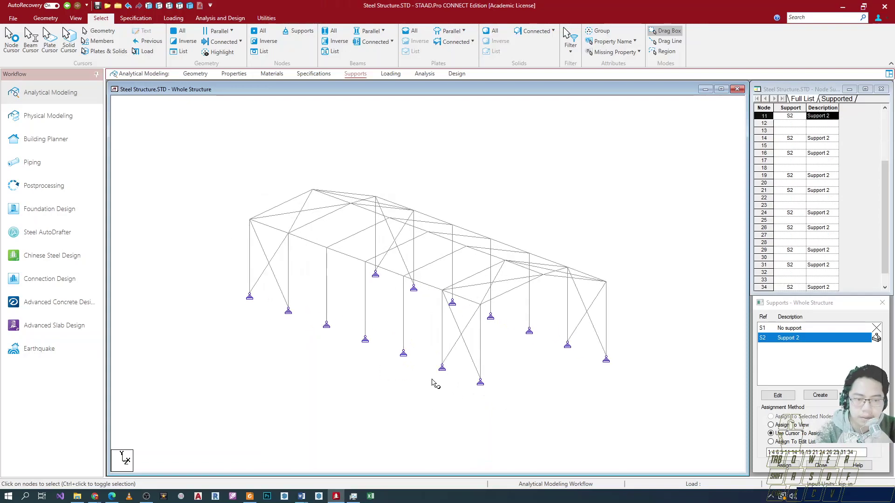
scroll(420, 364, "down", 2)
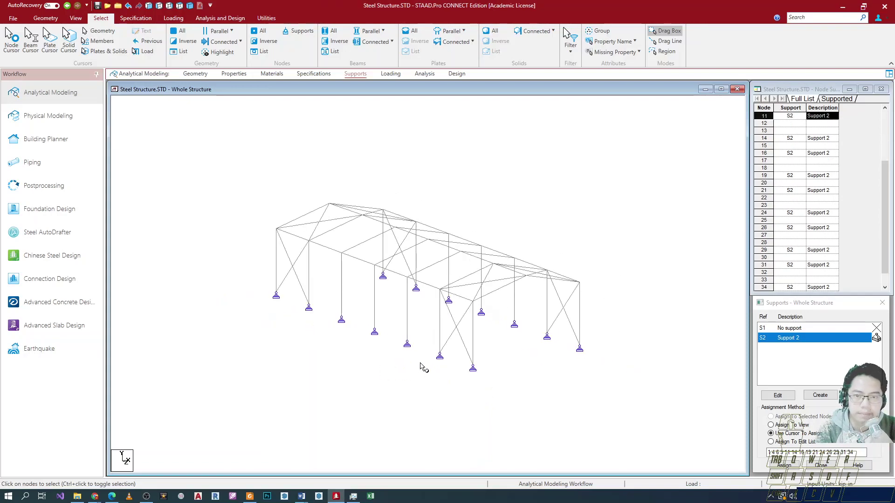
scroll(423, 369, "up", 2)
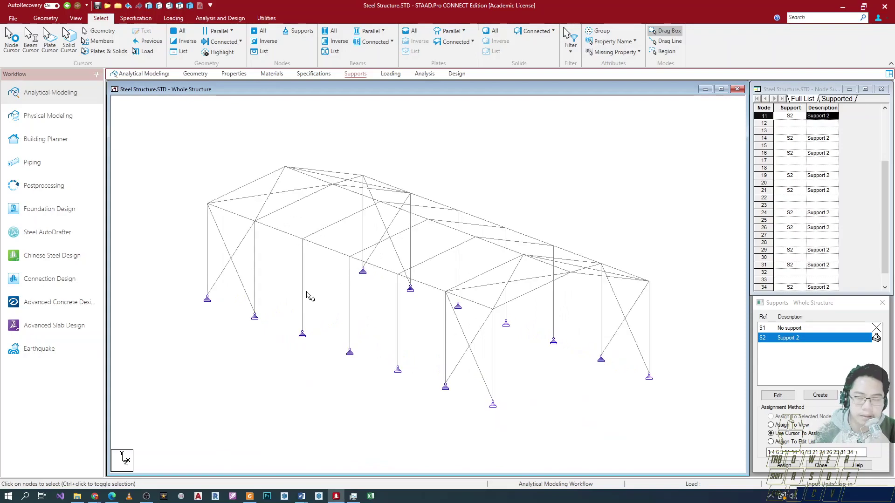
scroll(307, 353, "down", 1)
right_click(352, 332)
left_click(329, 367)
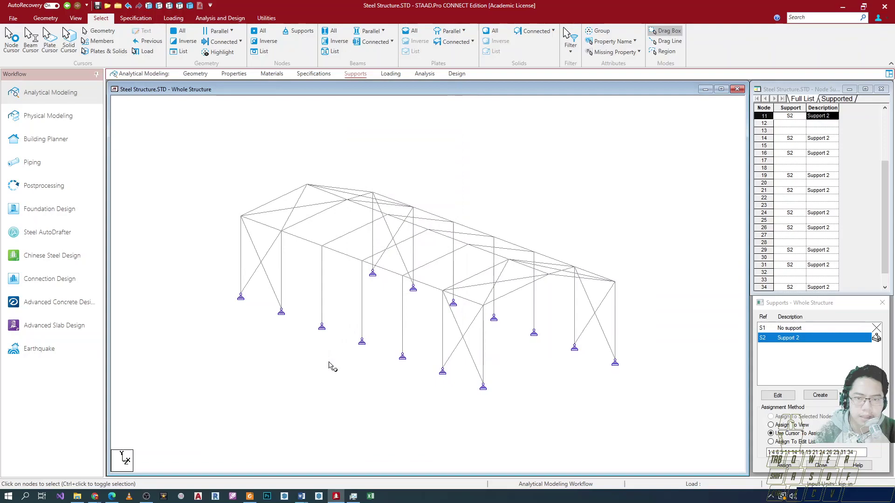
right_click(335, 345)
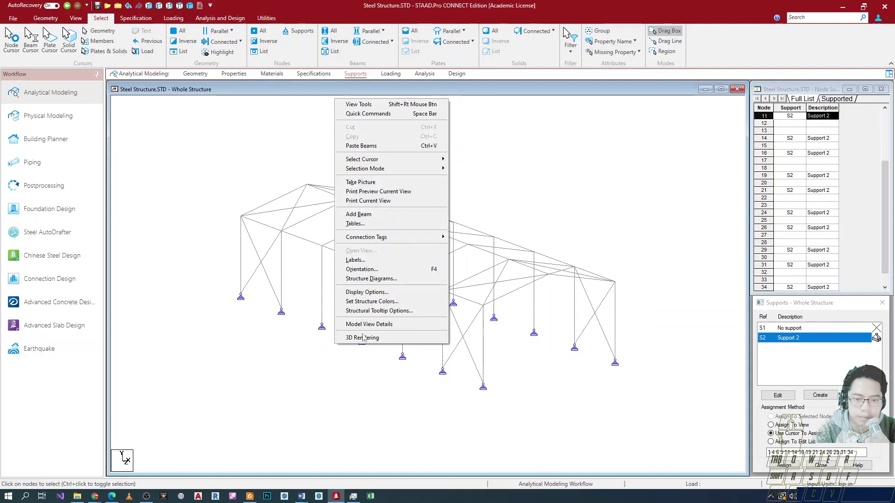
left_click(364, 281)
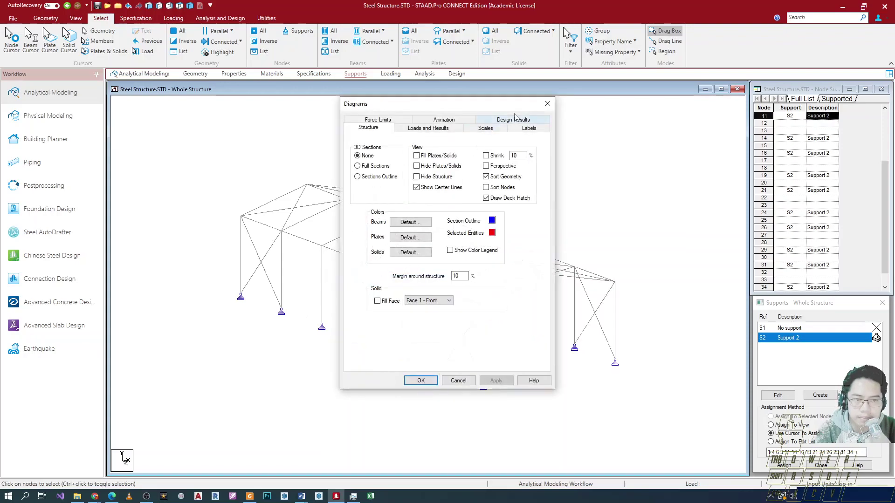
left_click(546, 105)
right_click(443, 182)
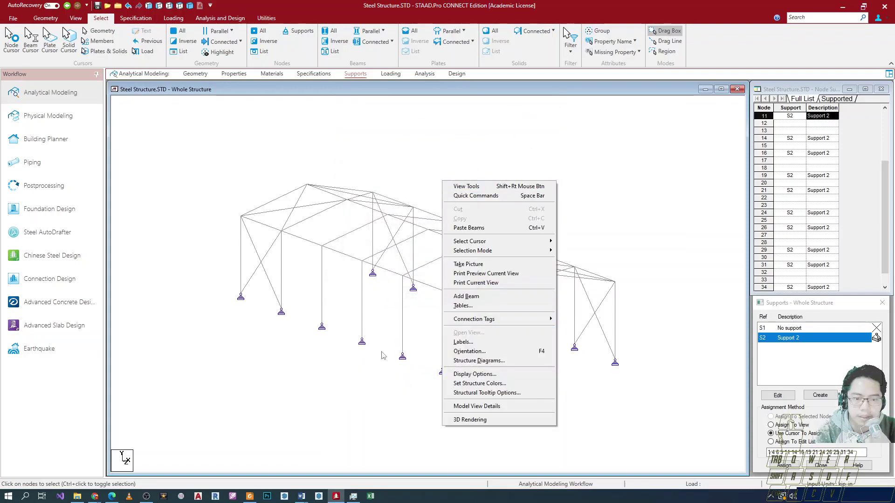
Set the structure diagram to show 3D full sections for the frame members
right_click(425, 154)
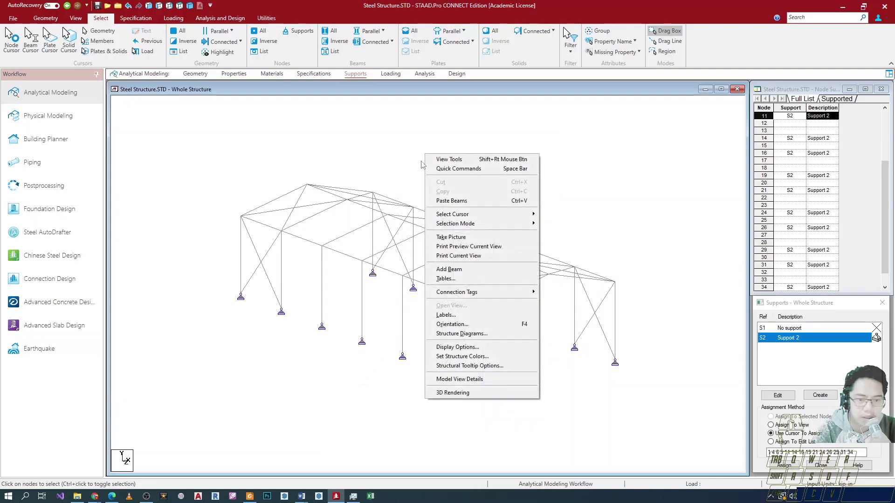
left_click(459, 333)
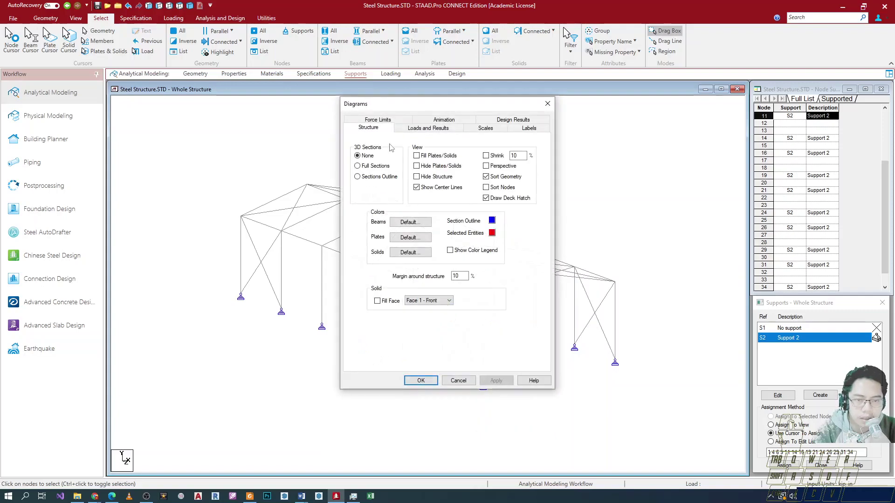
left_click(376, 168)
left_click(496, 381)
left_click(421, 380)
Examine the full-section frame from above, focusing on the end bay's columns, braces and base supports
scroll(380, 364, "down", 2)
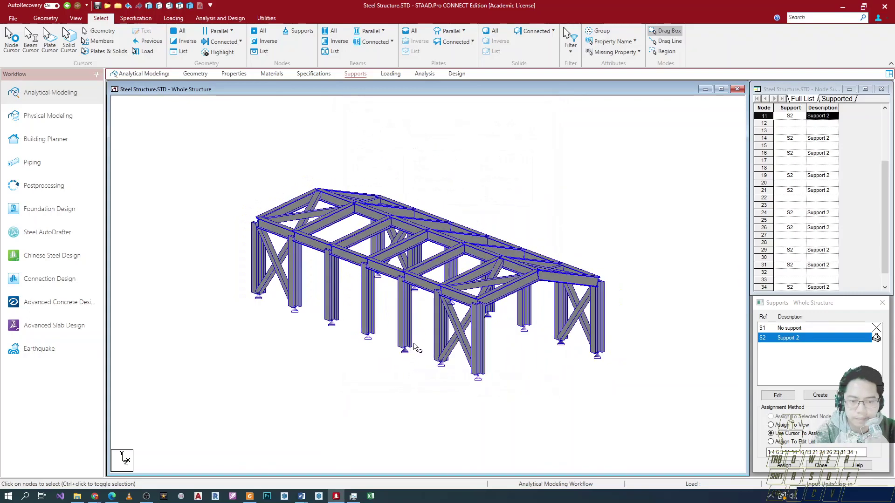
key("Left")
key("Left")
key("Left")
key("Left")
key("Left")
key("Left")
scroll(422, 352, "up", 2)
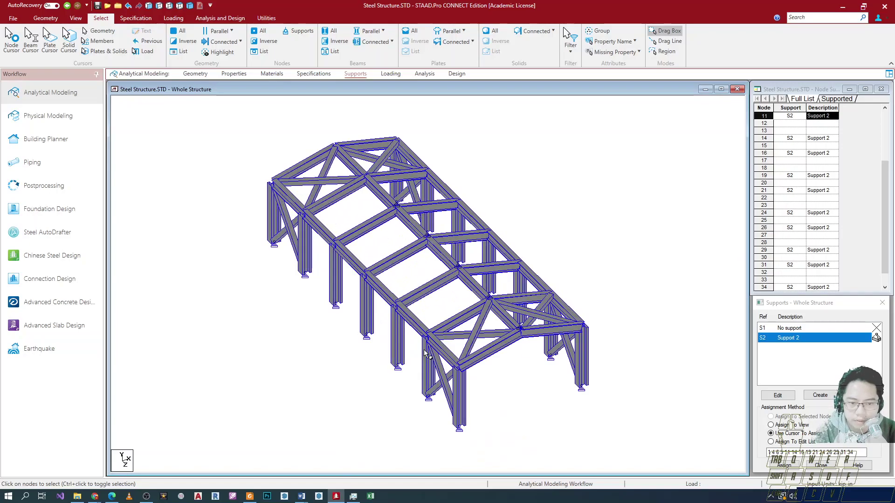
scroll(426, 355, "up", 4)
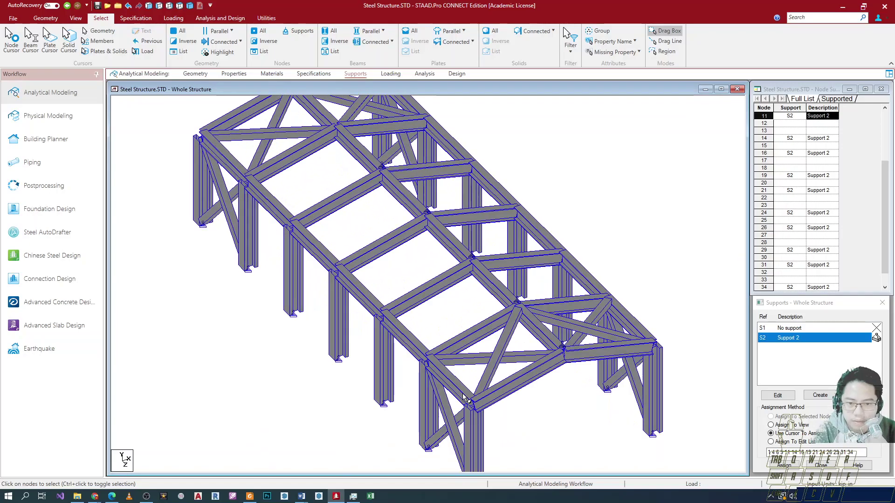
middle_click_drag(480, 410, 480, 333)
scroll(488, 405, "up", 3)
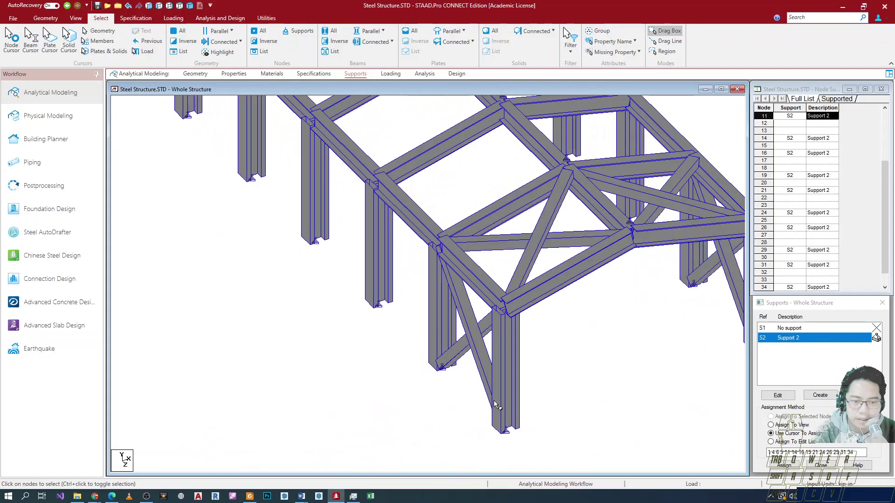
scroll(500, 397, "down", 2)
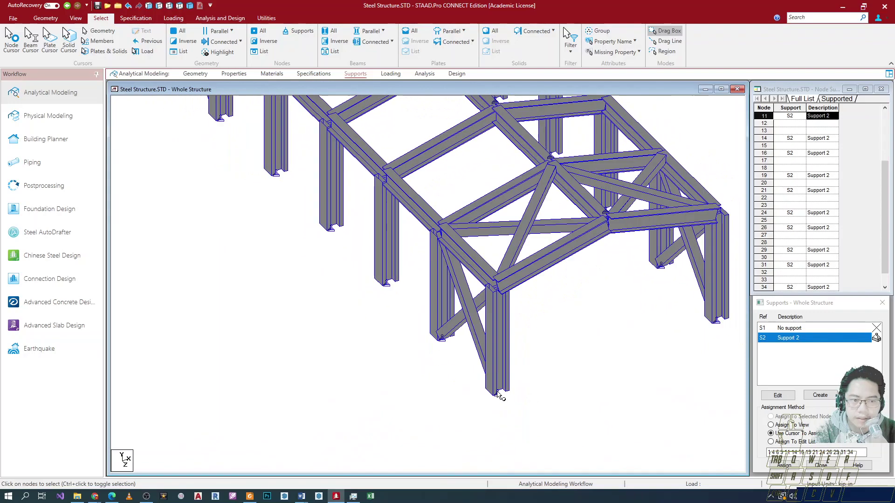
Examine the whole full-section frame in 3D, focusing on the orientation of the columns along the long side
scroll(496, 340, "up", 2)
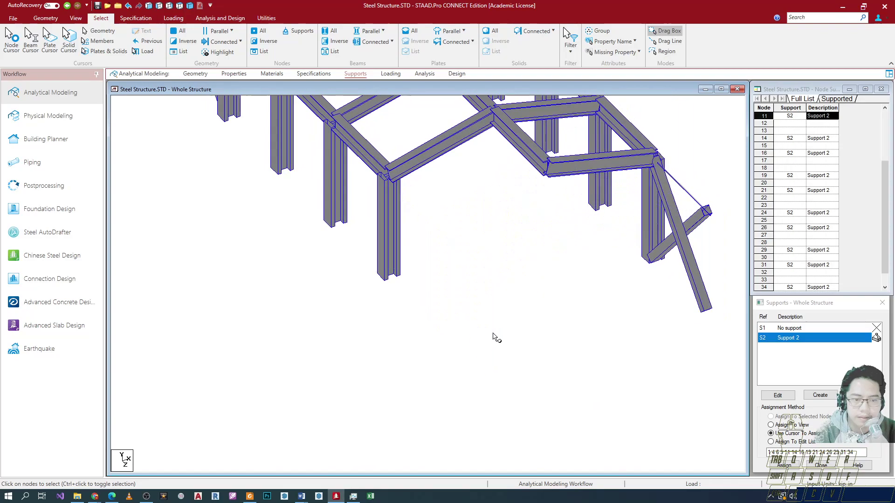
scroll(494, 315, "down", 3)
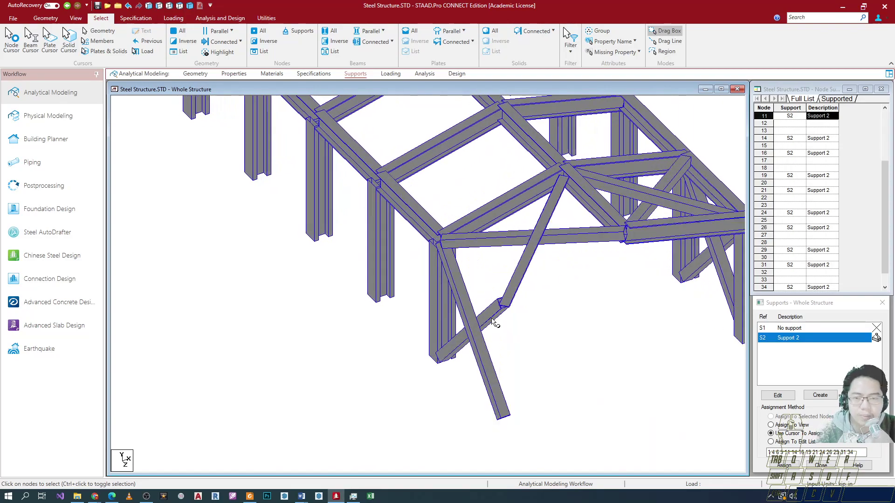
scroll(482, 357, "down", 2)
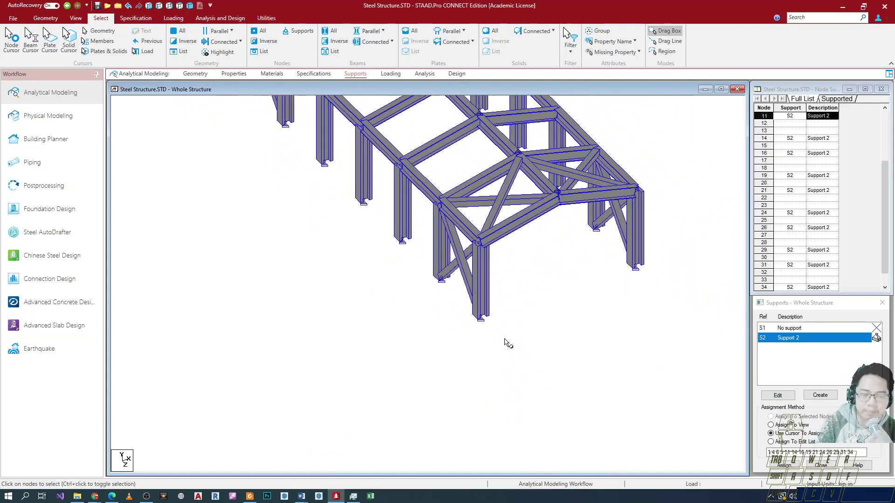
scroll(507, 344, "up", 2)
scroll(505, 247, "down", 3)
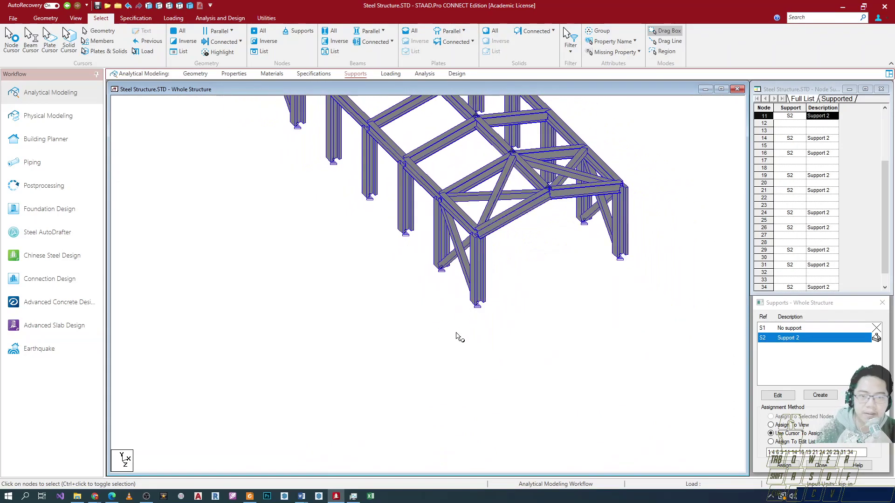
middle_click_drag(560, 380, 503, 316)
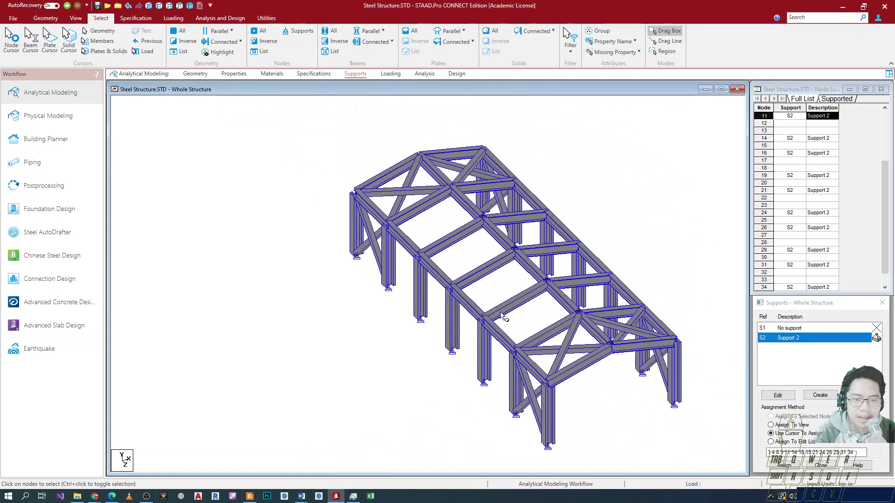
scroll(502, 316, "up", 3)
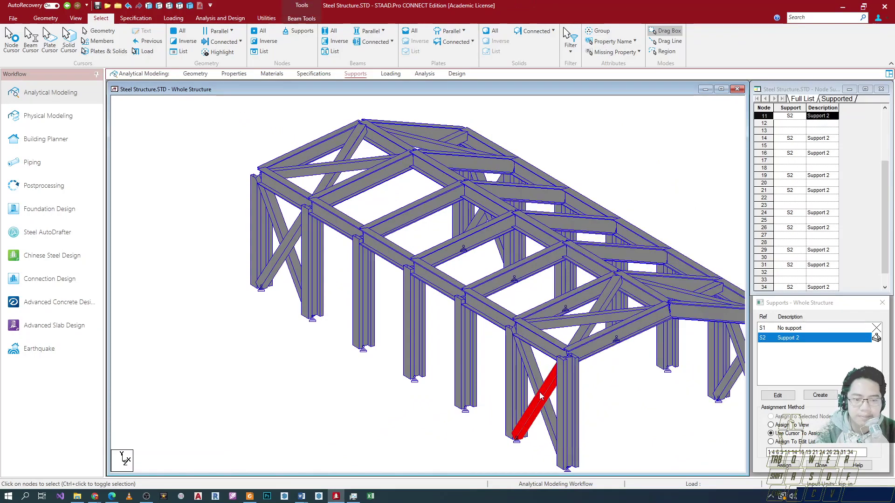
scroll(531, 401, "down", 1)
scroll(515, 426, "down", 1)
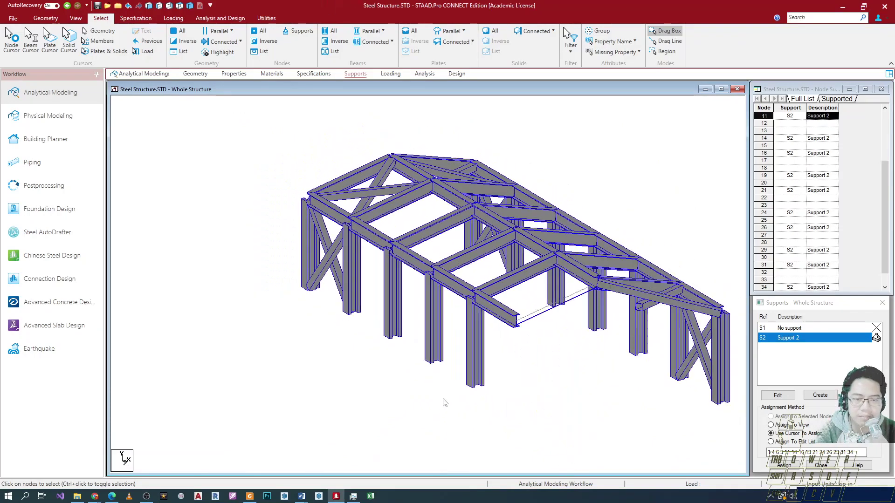
scroll(498, 390, "up", 1)
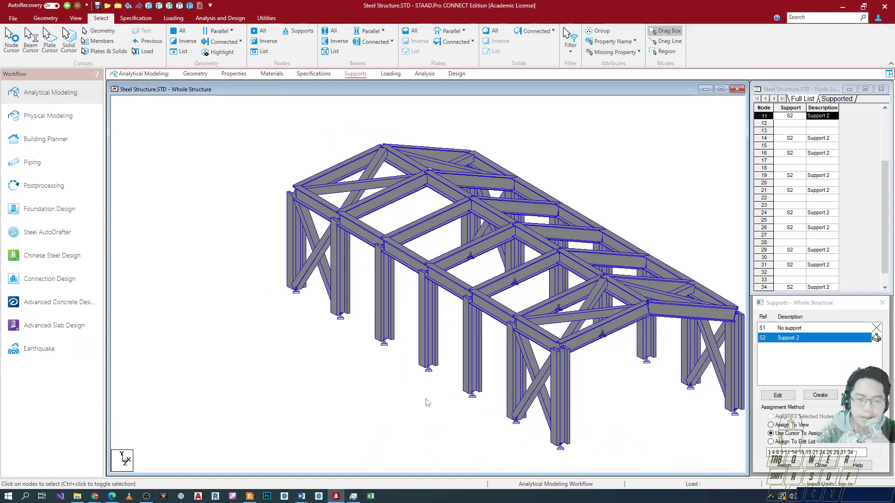
scroll(529, 379, "down", 1)
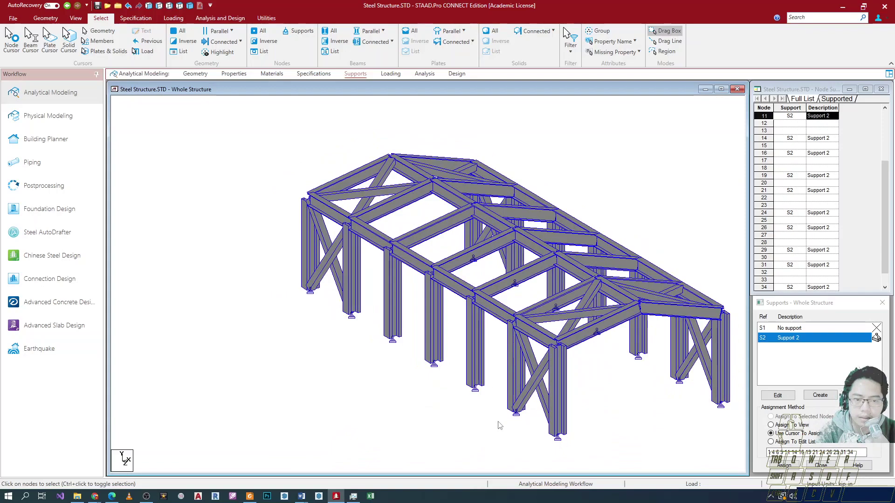
scroll(501, 422, "up", 1)
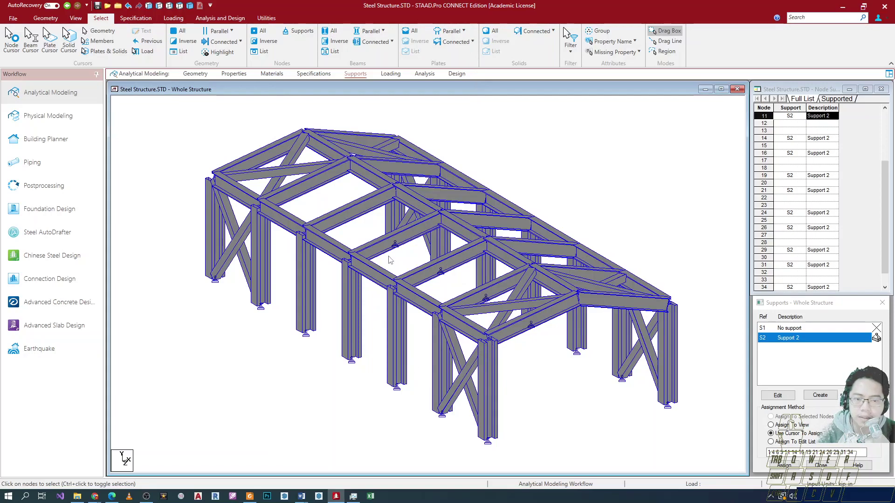
Select the third column from the front end on the near long side and open a new beta angle definition in degrees
left_click(398, 332)
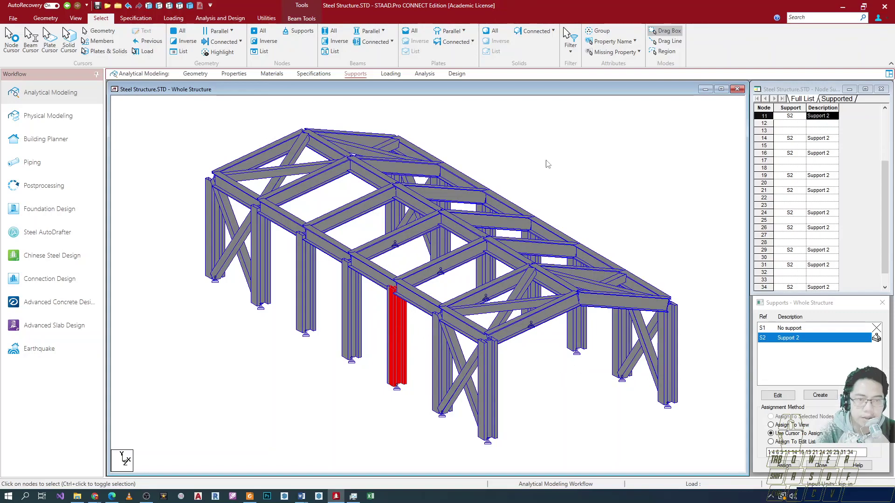
left_click(235, 74)
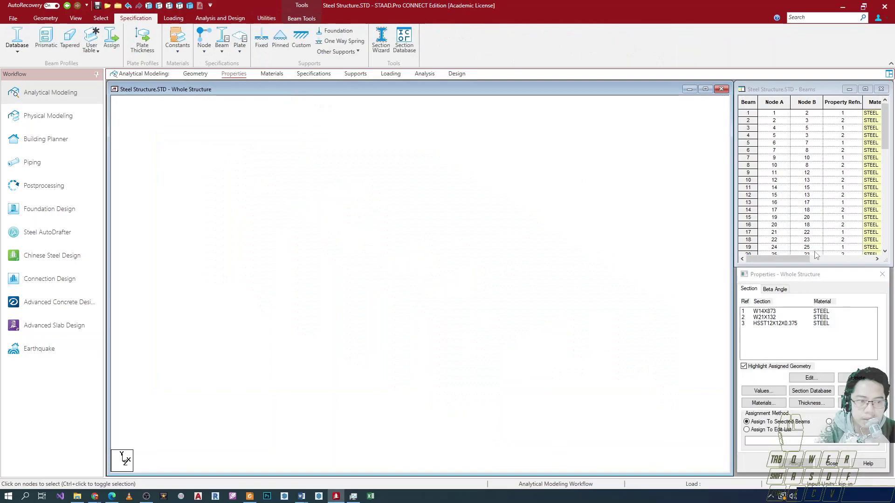
left_click(774, 289)
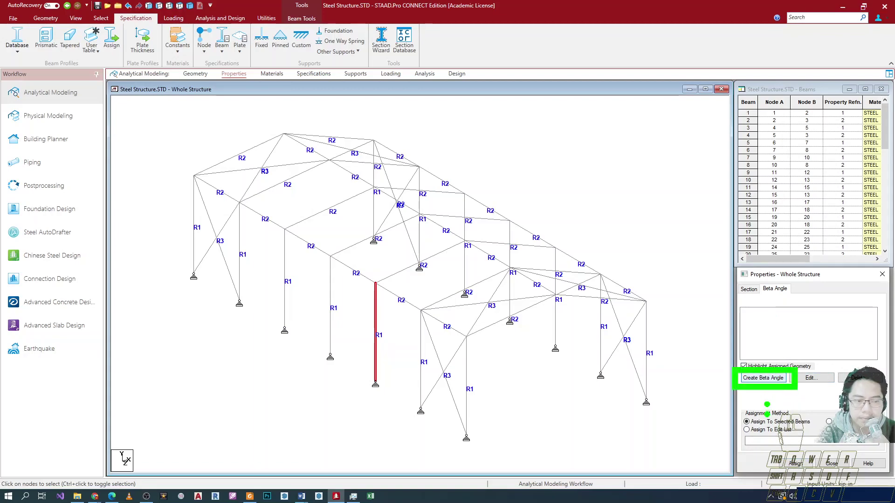
left_click(762, 378)
double_click(832, 346)
left_click_drag(827, 313, 694, 135)
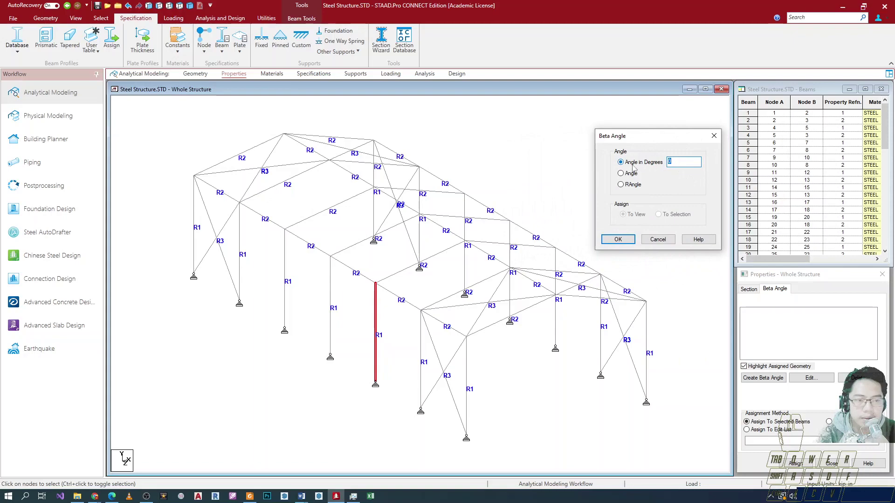
left_click(676, 161)
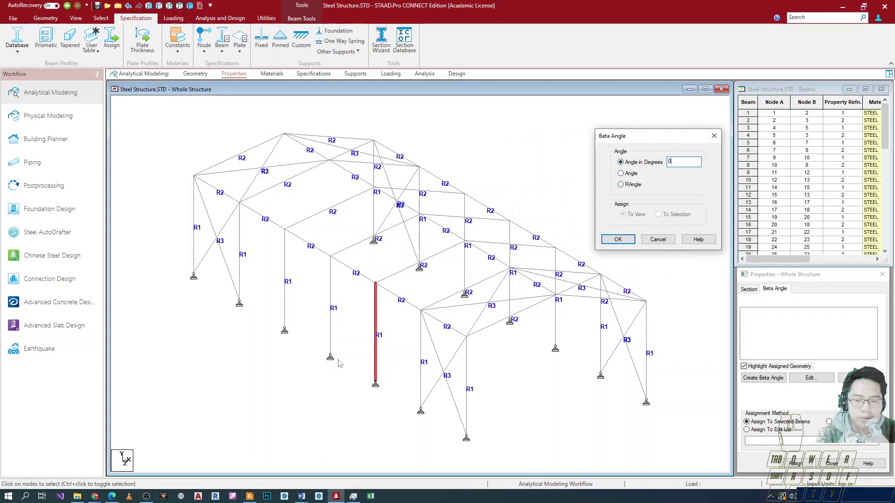
left_click(232, 141)
left_click_drag(334, 259, 330, 329)
left_click_drag(379, 255, 303, 258)
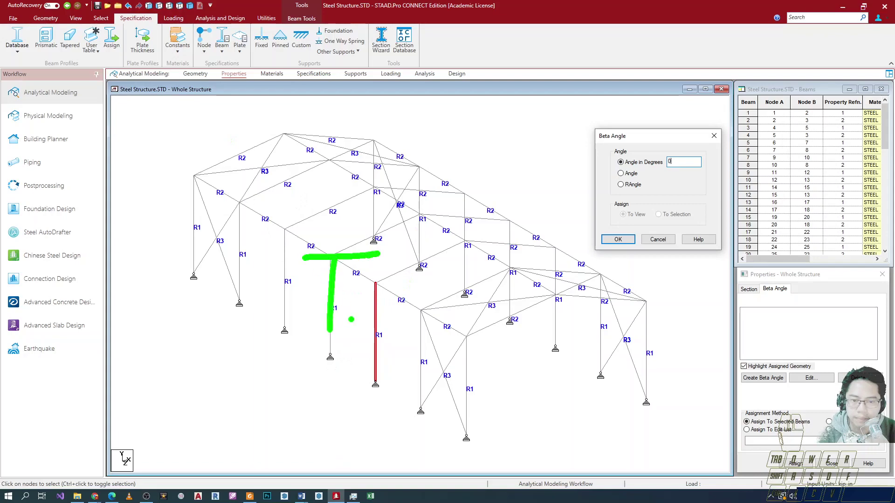
left_click_drag(370, 327, 301, 330)
left_click_drag(454, 256, 454, 326)
left_click_drag(451, 286, 554, 285)
left_click_drag(547, 250, 543, 336)
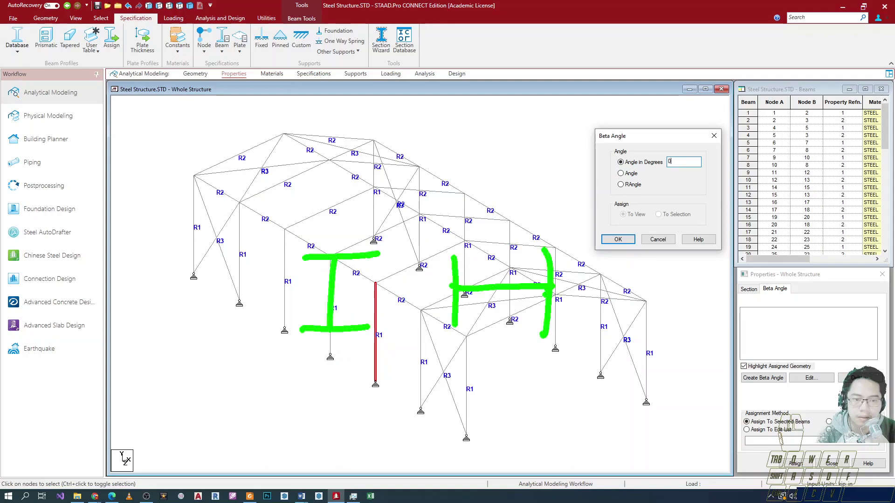
mouse_move(278, 238)
left_mouse_down()
mouse_move(393, 238)
mouse_move(275, 268)
left_mouse_up()
left_click_drag(288, 251, 267, 267)
left_click_drag(368, 165, 359, 207)
left_click_drag(375, 178, 404, 152)
mouse_move(663, 146)
left_mouse_down()
mouse_move(681, 156)
mouse_move(662, 148)
mouse_move(650, 167)
left_mouse_up()
key("Escape")
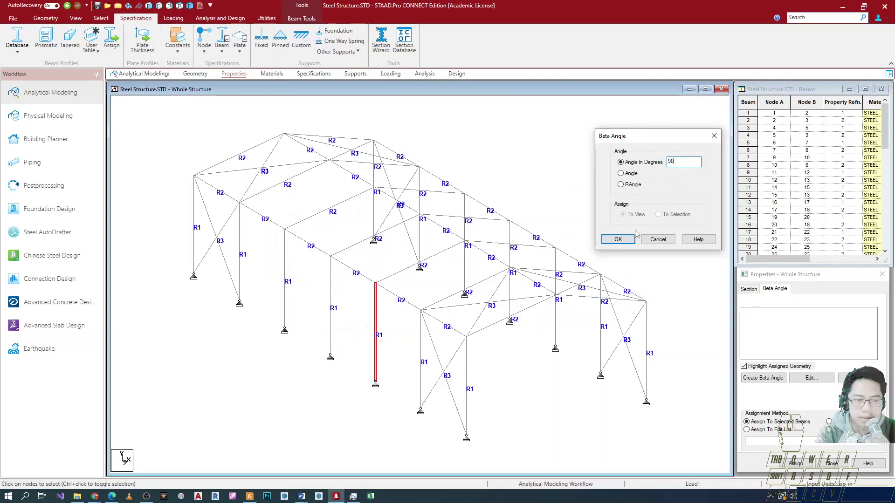
Create a 90-degree beta angle, assign it to the selected near-side column, and clear the selection
left_click(618, 239)
left_click(758, 312)
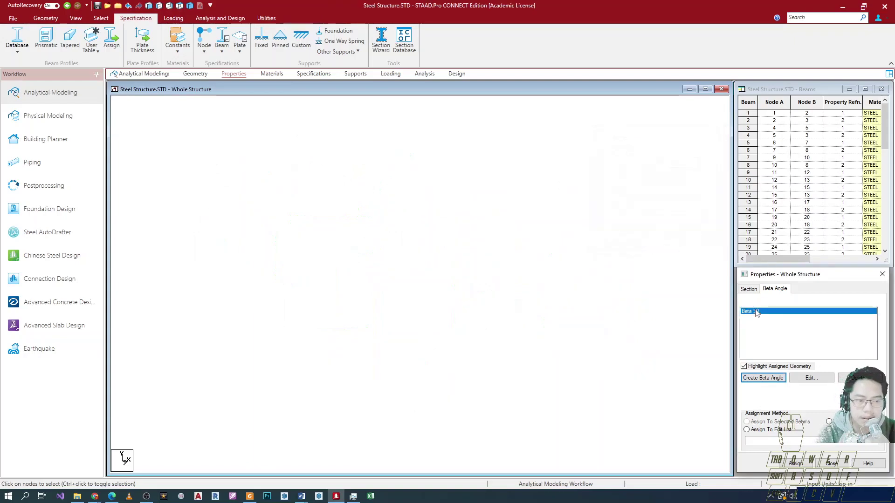
left_click(375, 325)
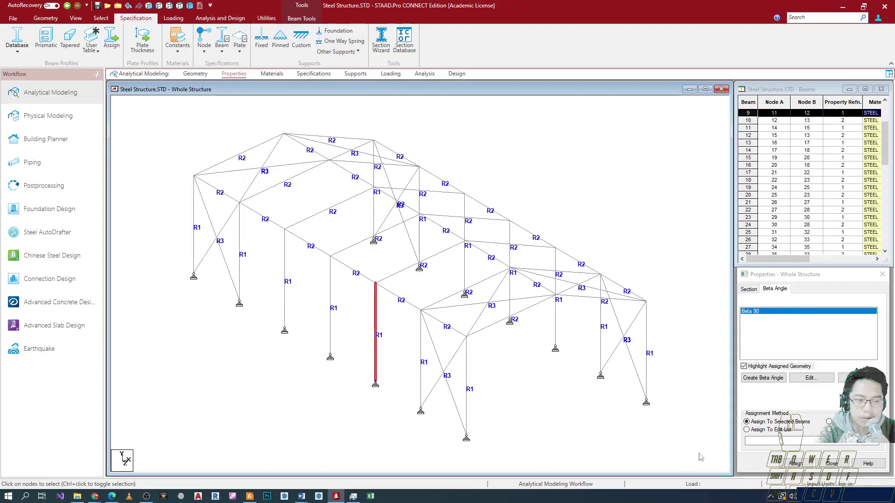
left_click(798, 463)
left_click(794, 452)
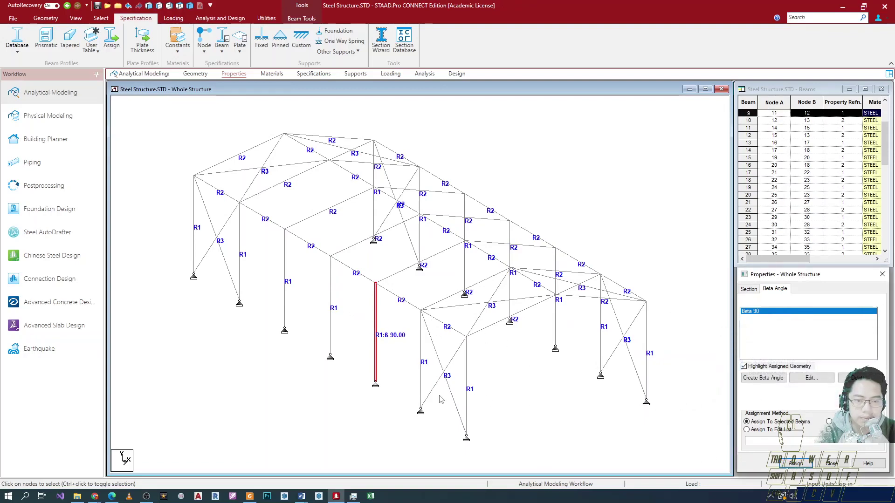
left_click(383, 406)
Open the W14X873 column section for editing and view its dimensions in the American W-shape table
left_click(748, 289)
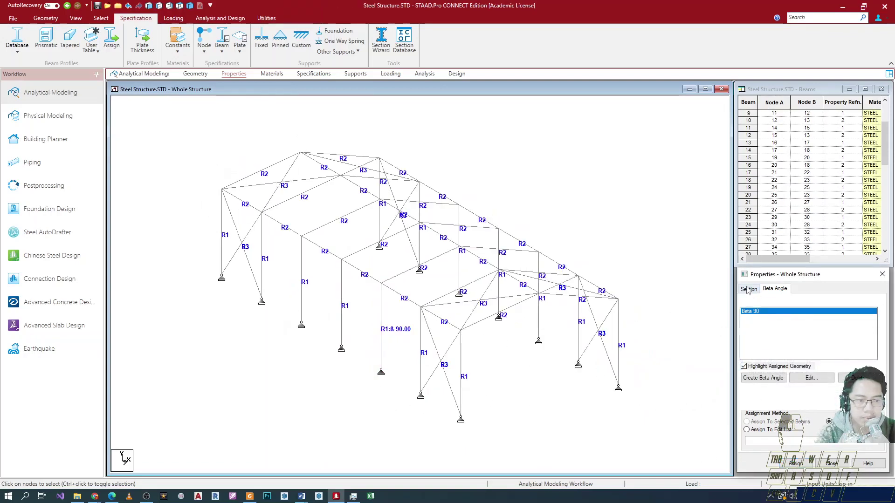
double_click(768, 313)
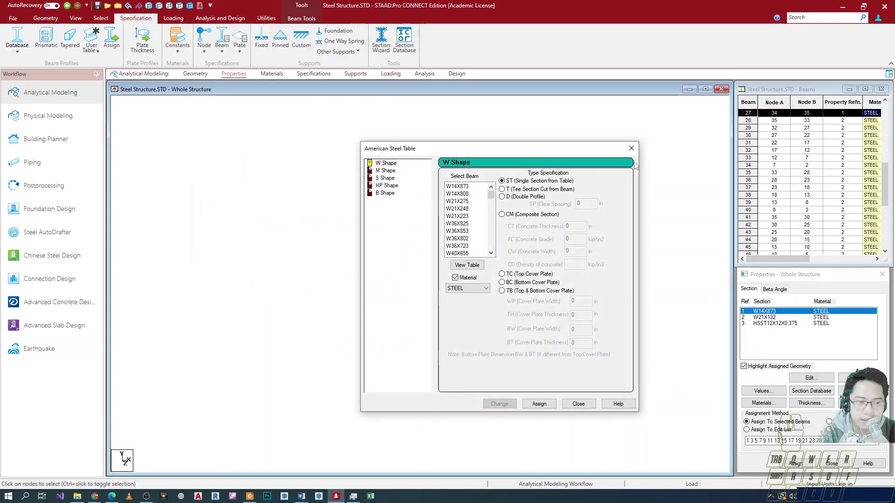
left_click(468, 186)
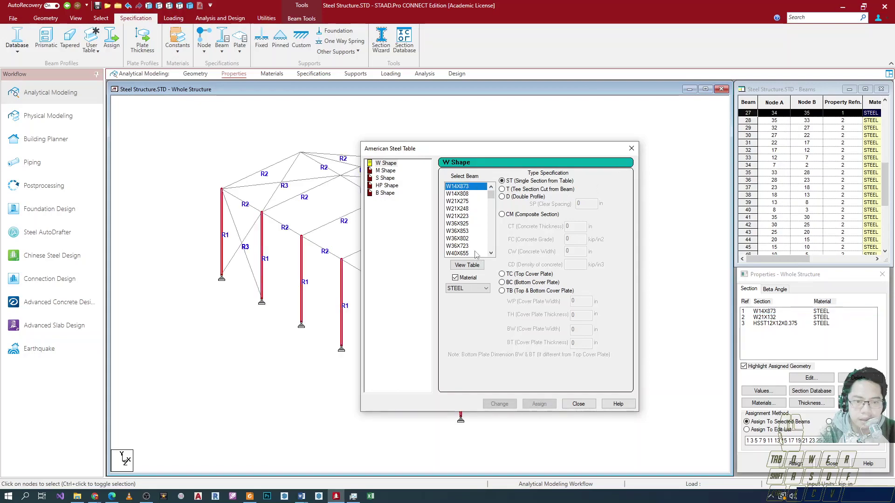
left_click(475, 266)
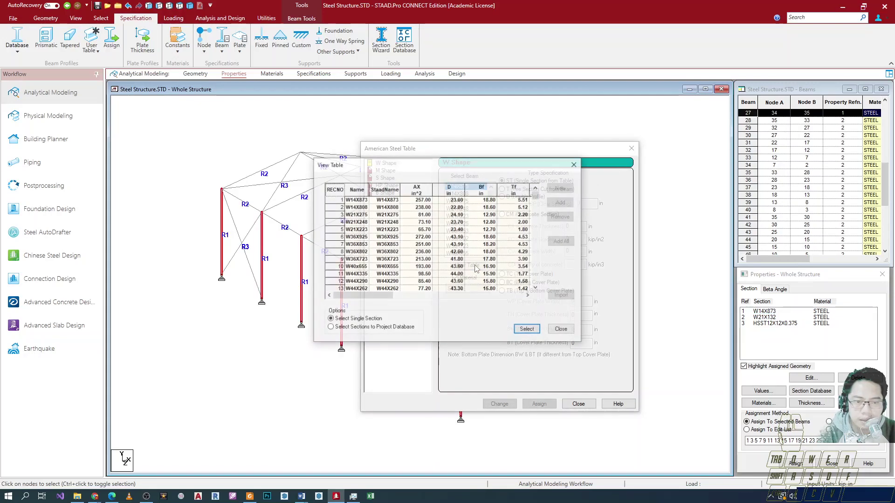
left_click(339, 200)
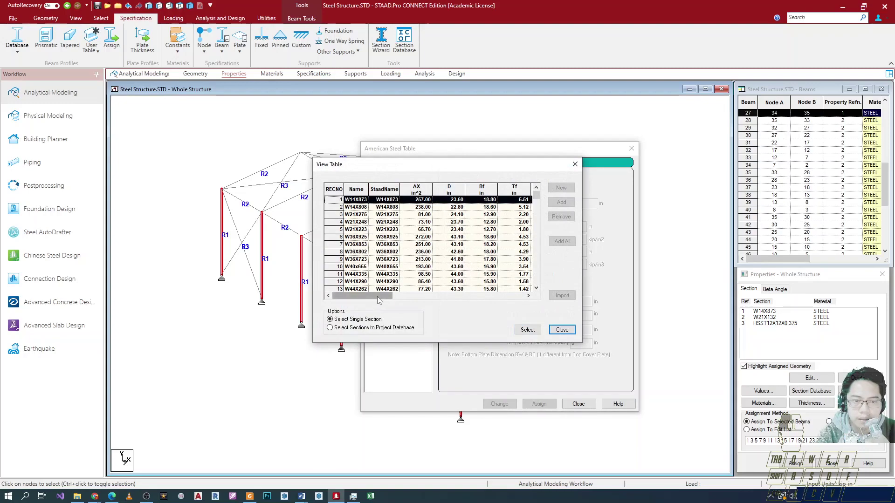
left_click_drag(379, 297, 394, 299)
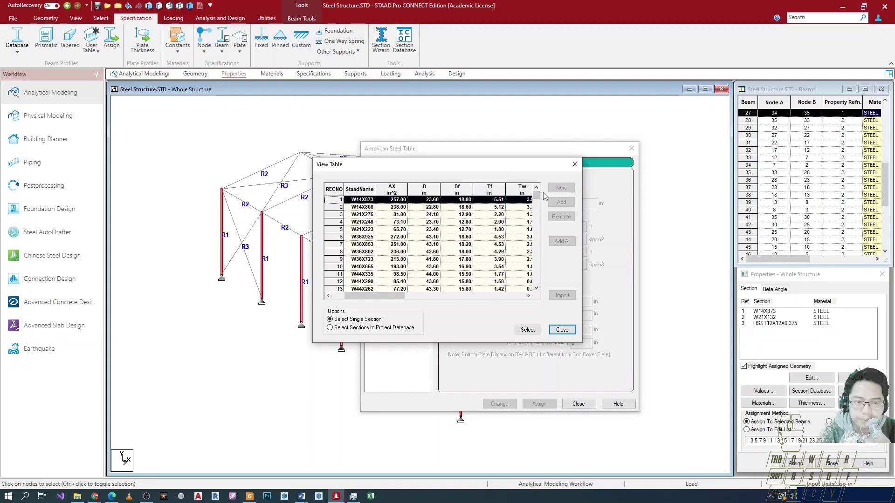
Change the column section to W27X194 from the W-shape table and clear the member selection
left_click(398, 208)
left_click_drag(536, 198, 525, 225)
scroll(526, 251, "down", 2)
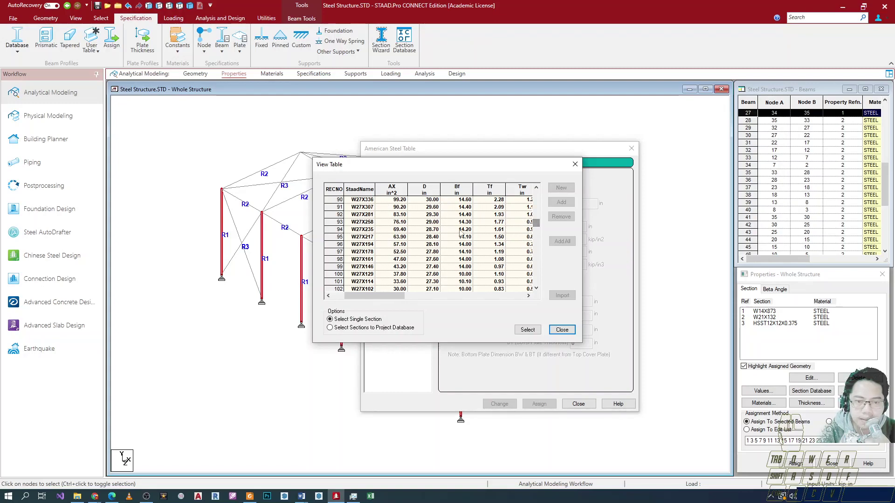
left_click(537, 188)
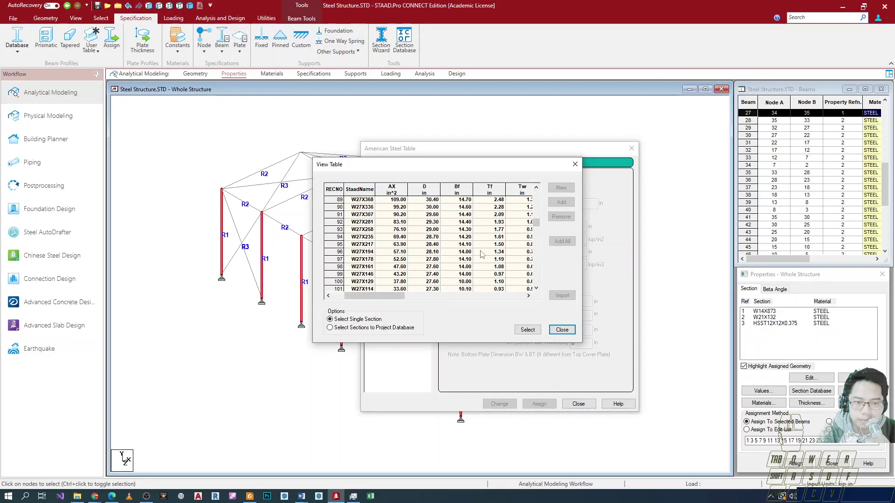
left_click(346, 252)
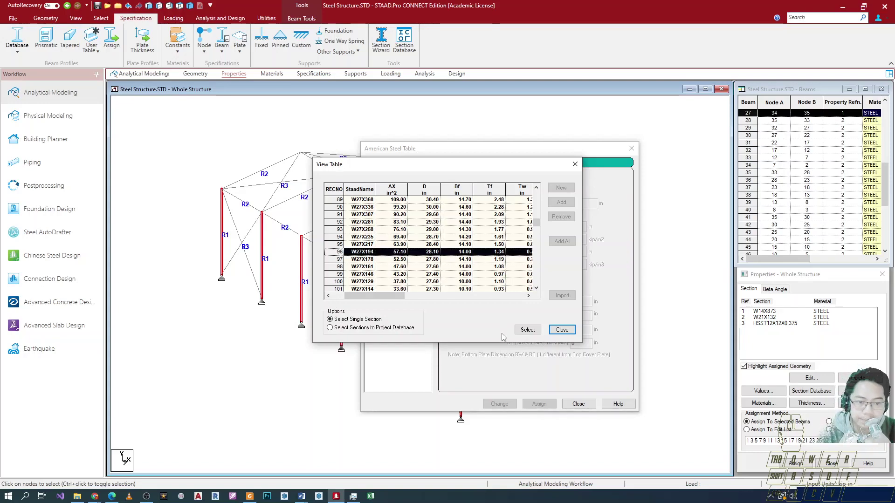
left_click(528, 330)
left_click(466, 247)
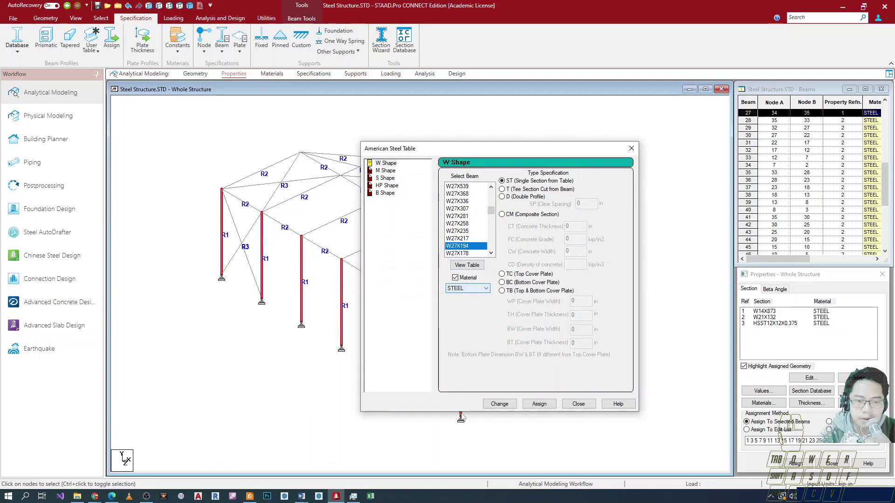
left_click(499, 404)
left_click(578, 404)
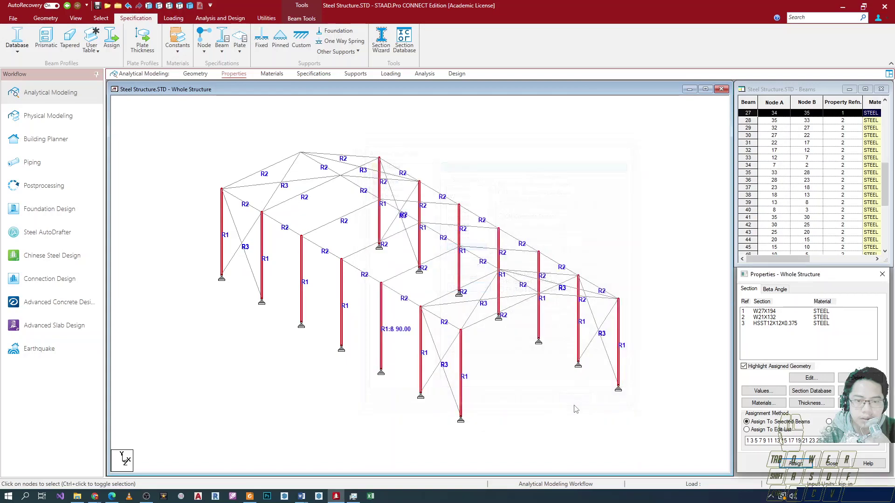
left_click(573, 388)
Turn on full 3D sections in the structure diagram to display the revised columns
right_click(344, 335)
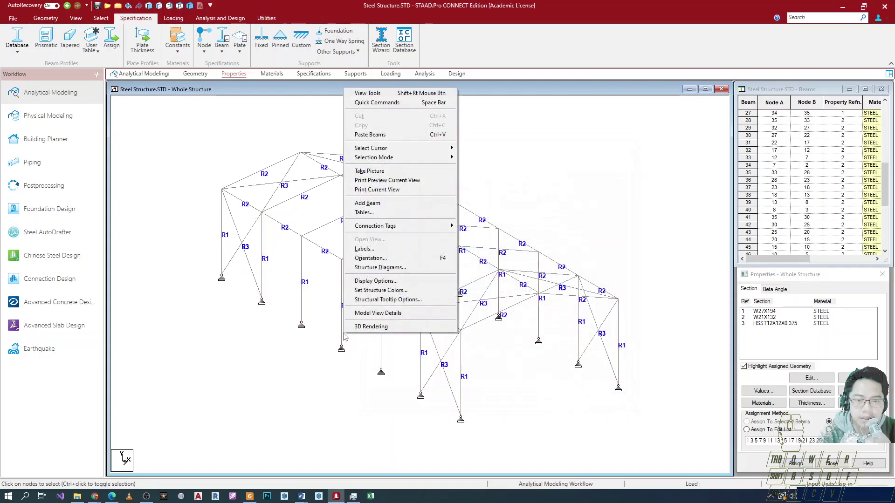
left_click(381, 267)
left_click(358, 166)
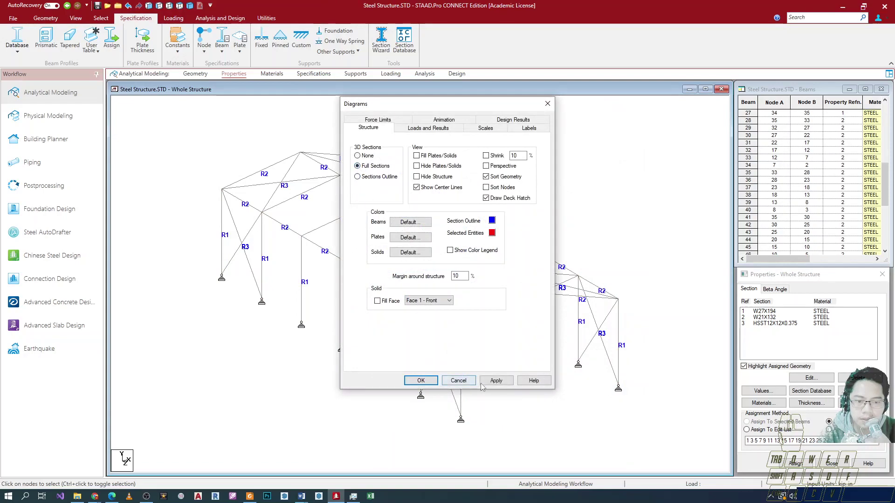
left_click(421, 380)
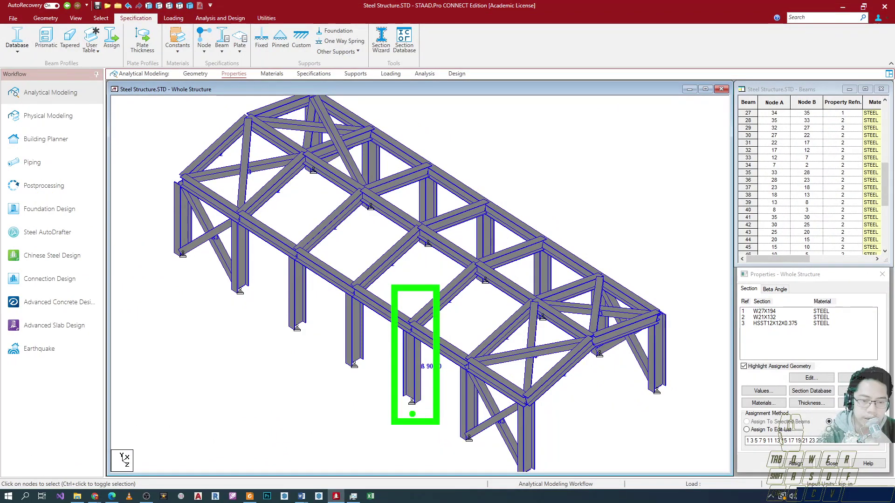
Inspect the column and brace orientation in the structure diagram and a 3D rendered view, closing the rendered view when finished
middle_click_drag(439, 400, 448, 268)
scroll(415, 251, "up", 1)
scroll(397, 256, "down", 2)
scroll(427, 232, "up", 1)
middle_click_drag(446, 234, 439, 350)
scroll(414, 337, "up", 1)
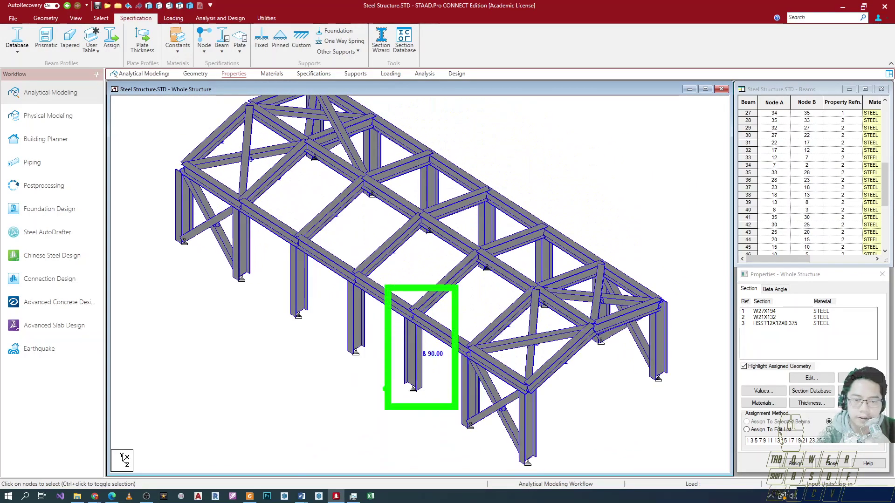
right_click(360, 337)
left_click(389, 320)
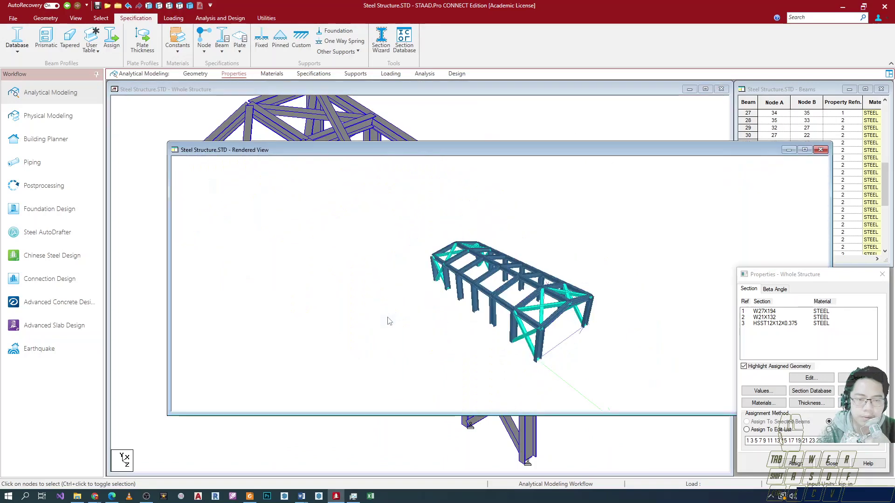
scroll(567, 283, "up", 5)
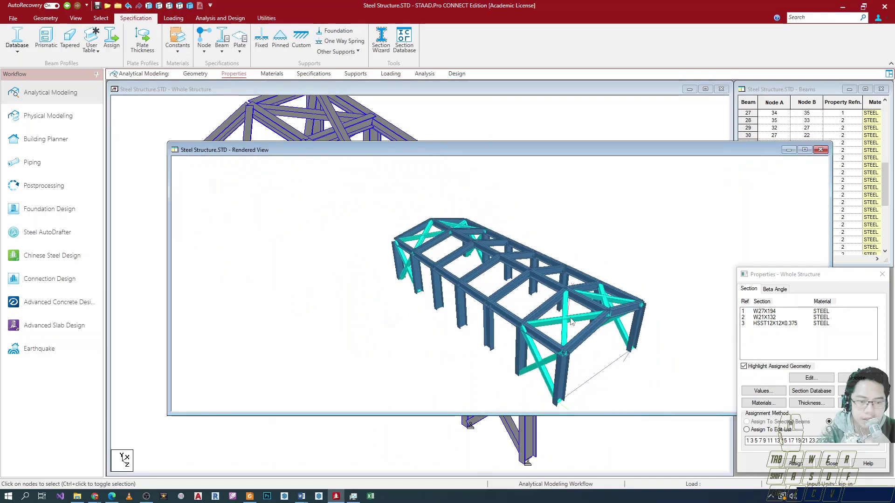
scroll(576, 321, "up", 1)
middle_click_drag(578, 390, 481, 306)
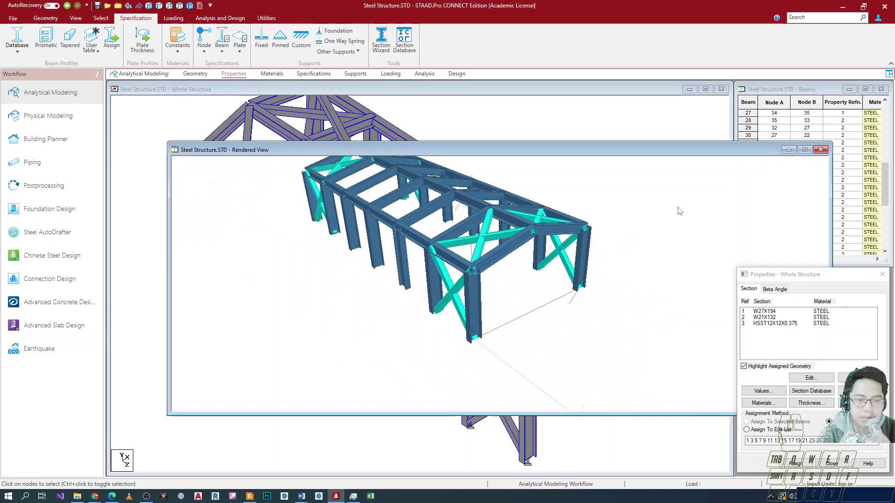
left_click(821, 150)
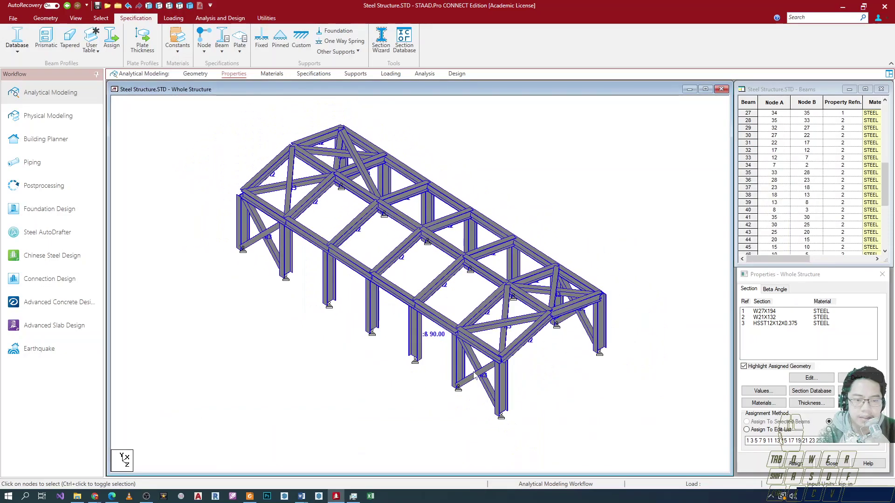
Check an end diagonal brace's properties, and open the HSST12X12X0.375 section for editing with its HSS Rectangle table shown
double_click(482, 373)
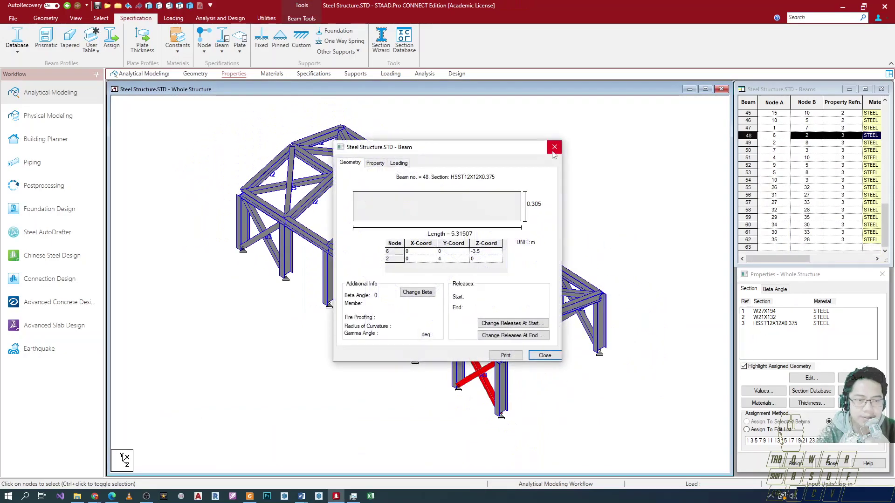
key("Escape")
double_click(776, 322)
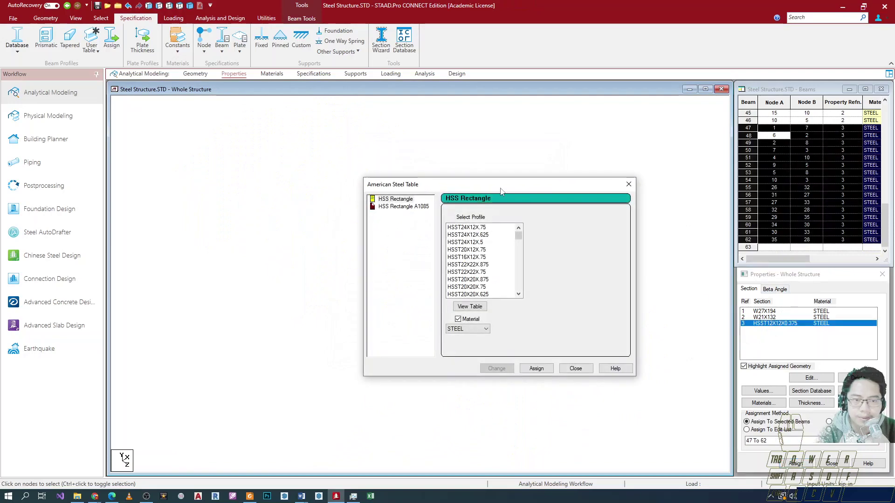
left_click_drag(501, 190, 425, 143)
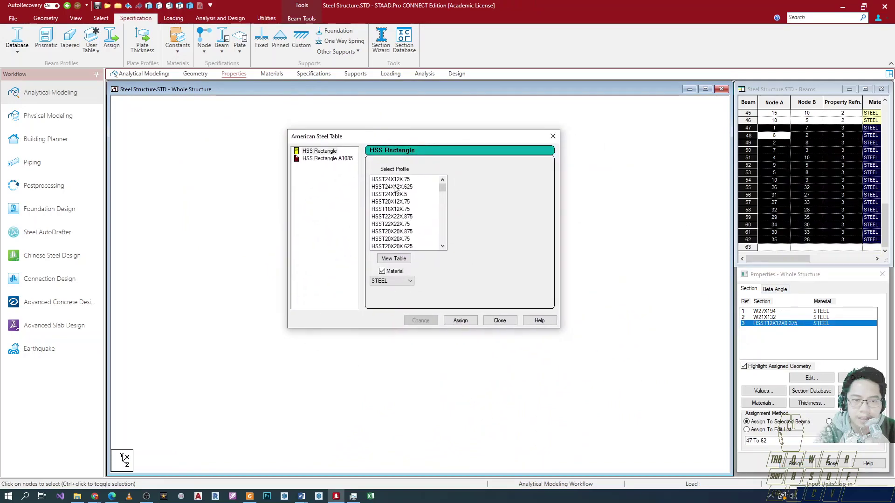
left_click(394, 259)
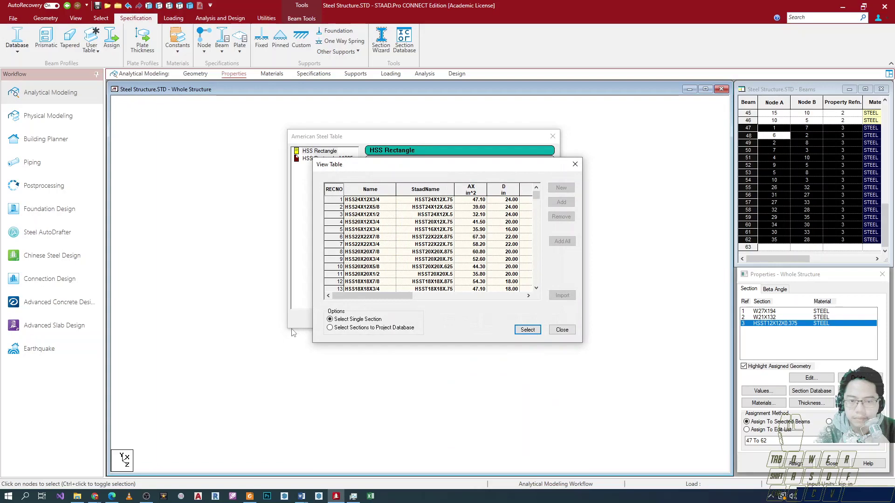
Change the brace section to HSST6X3X0.5 from the HSS Rectangle table and close the section dialog
left_click_drag(536, 196, 547, 256)
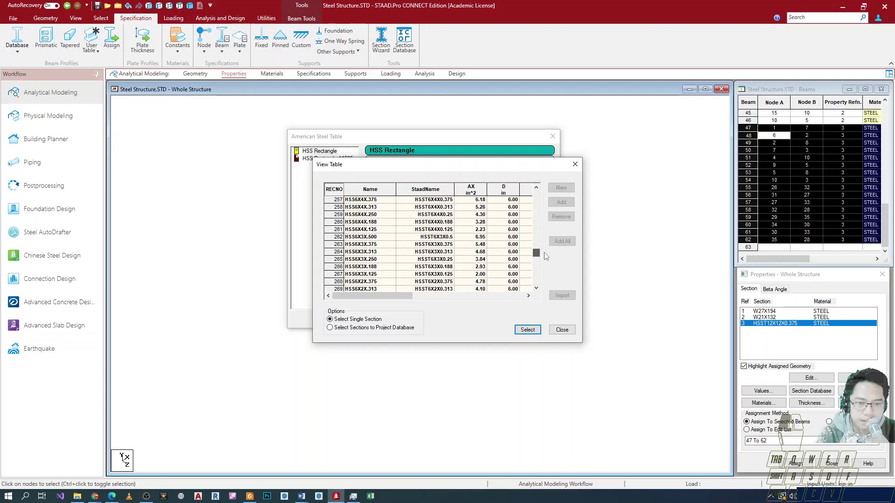
left_click(334, 237)
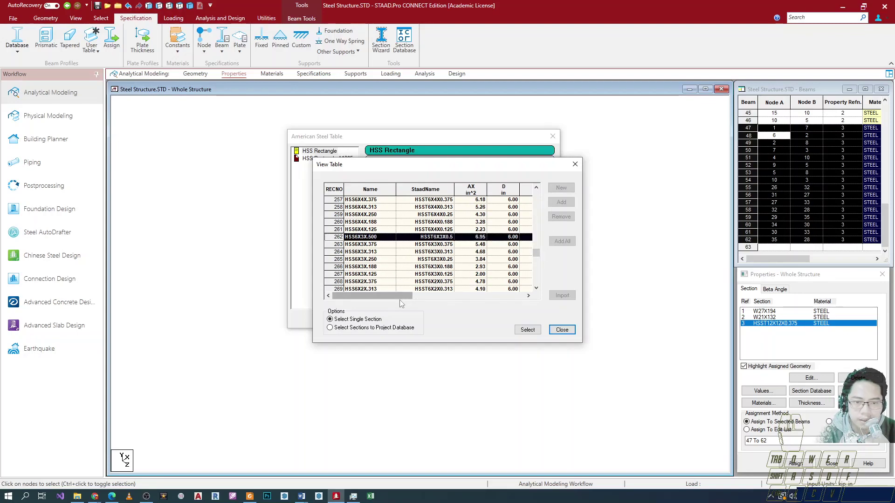
left_click(427, 295)
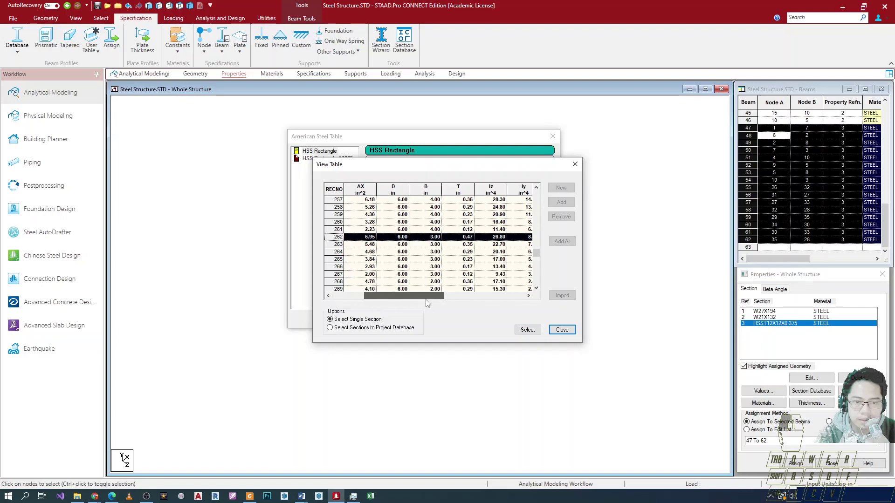
left_click_drag(423, 304, 384, 300)
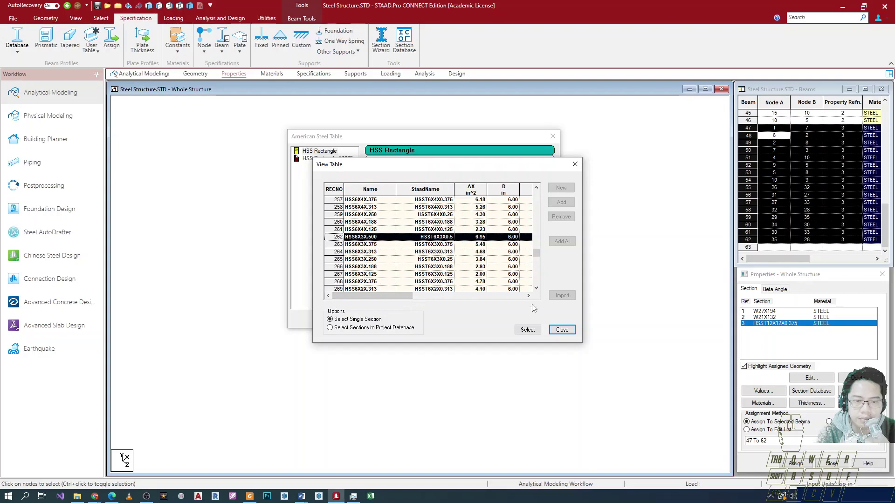
left_click(527, 330)
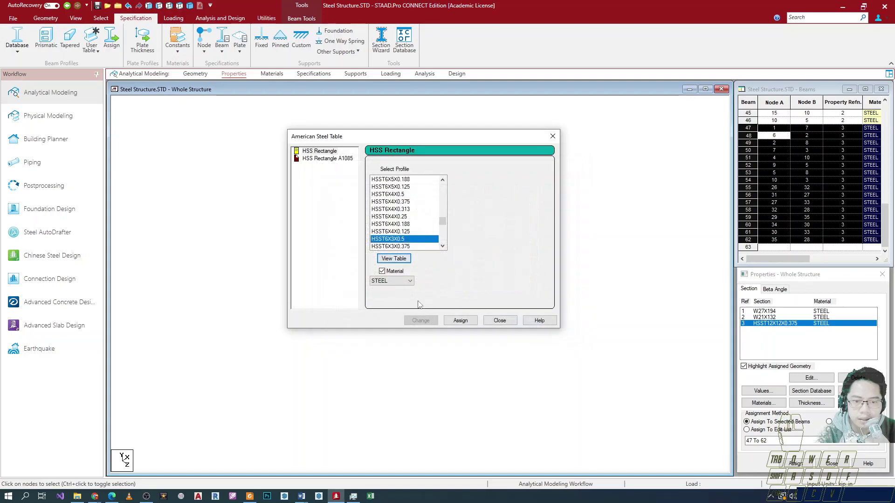
left_click(421, 321)
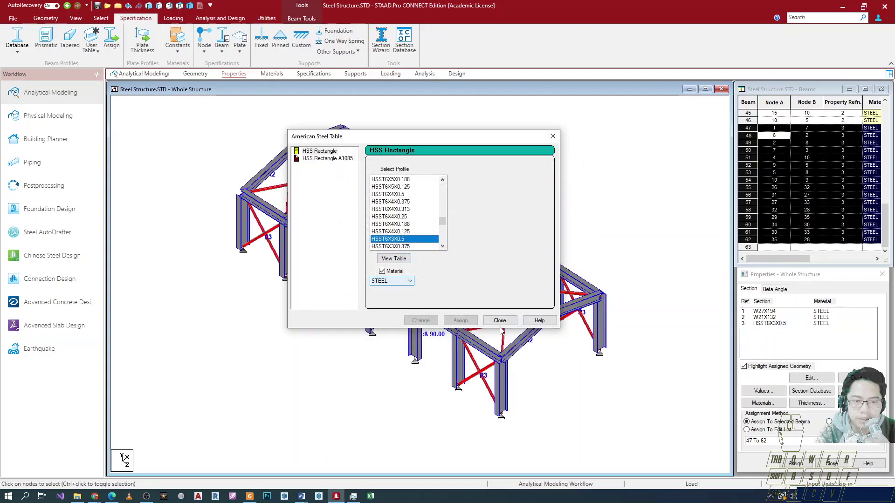
left_click(499, 321)
Review the resized braces and view the properties of the near-side column beside the end brace
scroll(495, 360, "up", 3)
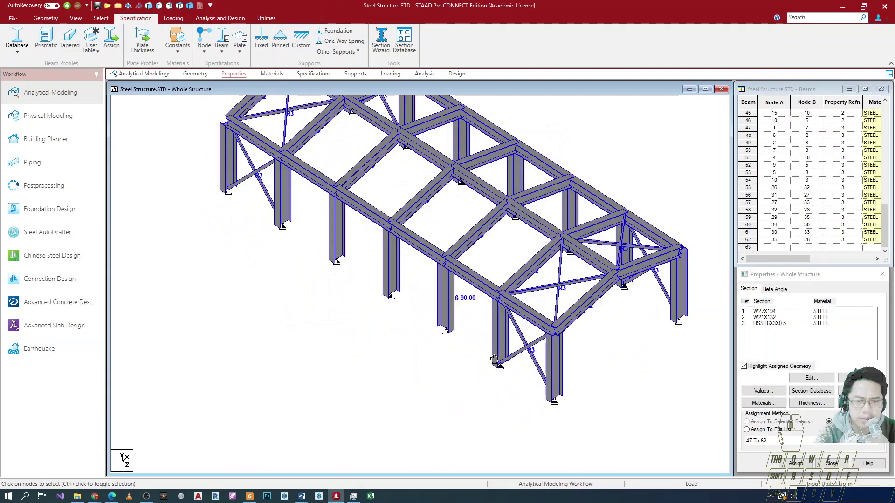
scroll(495, 360, "down", 1)
double_click(496, 321)
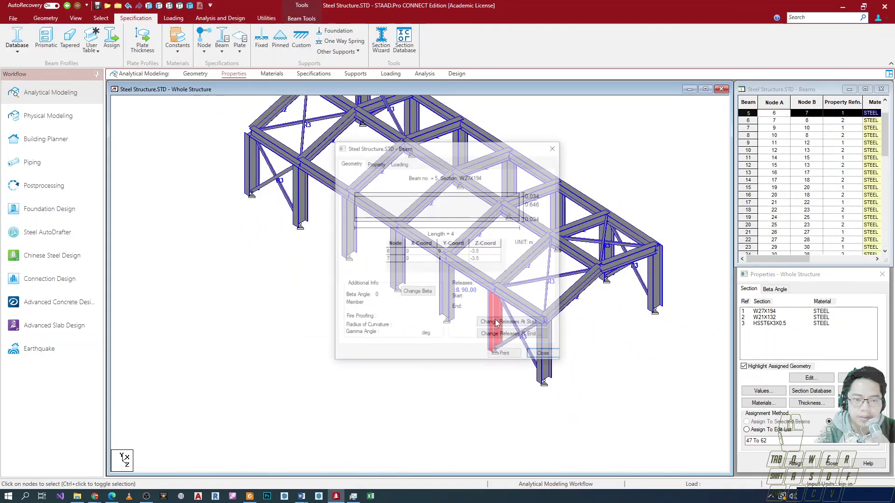
left_click(552, 148)
scroll(415, 358, "down", 2)
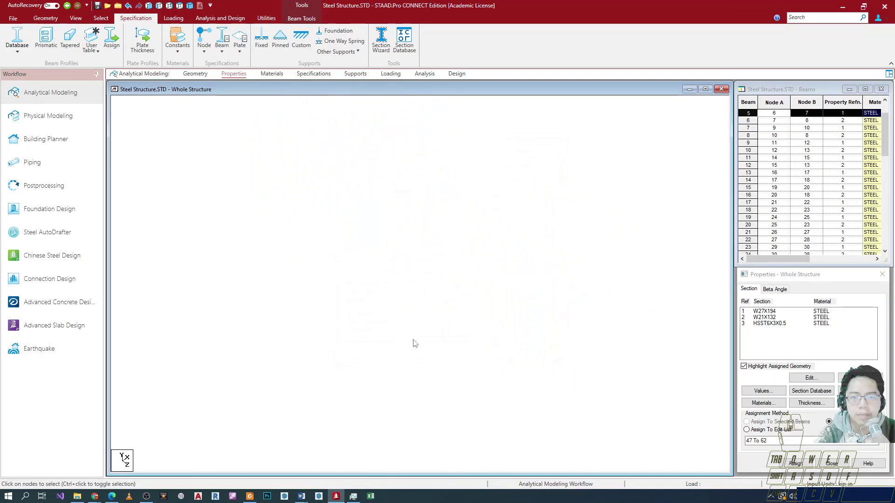
scroll(429, 310, "up", 4)
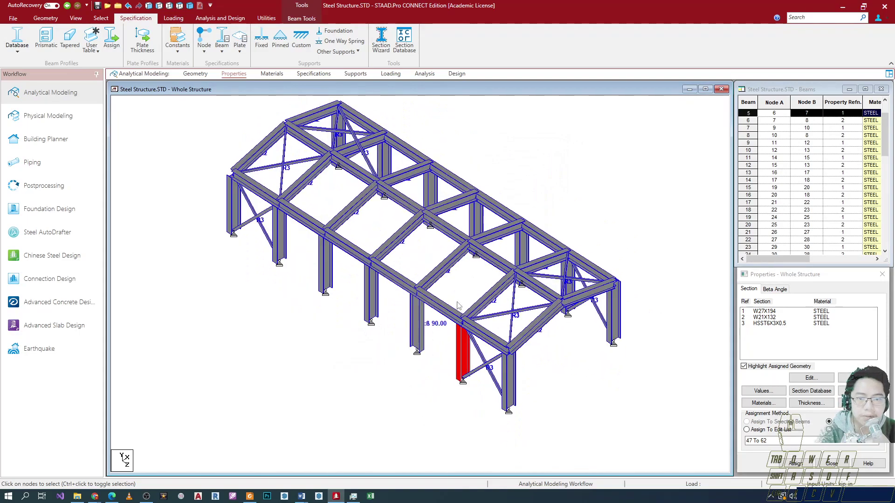
Select the near-side column with the 90-degree beta angle and show the beta angle definitions to examine its orientation
left_click(343, 367)
left_click(420, 322)
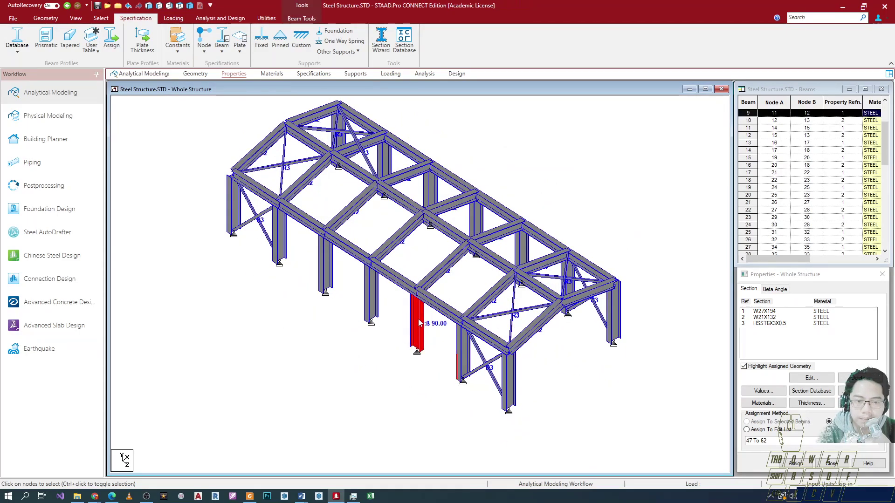
scroll(415, 328, "up", 1)
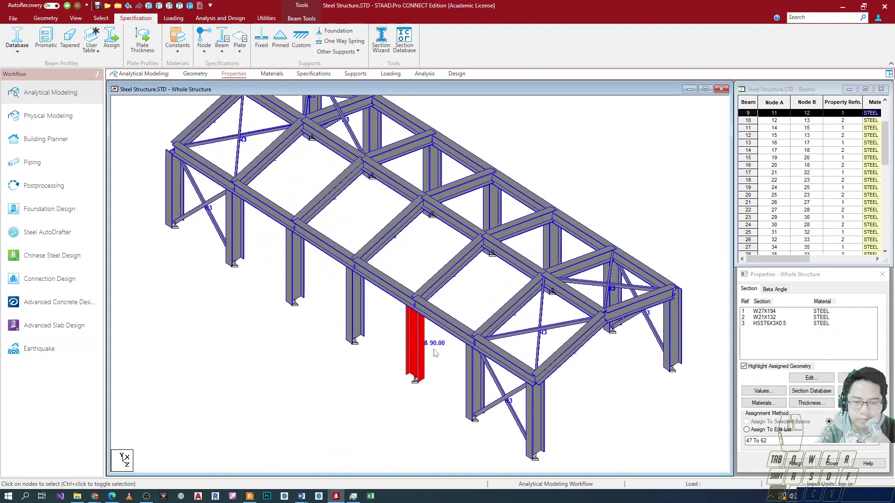
left_click_drag(413, 331, 463, 360)
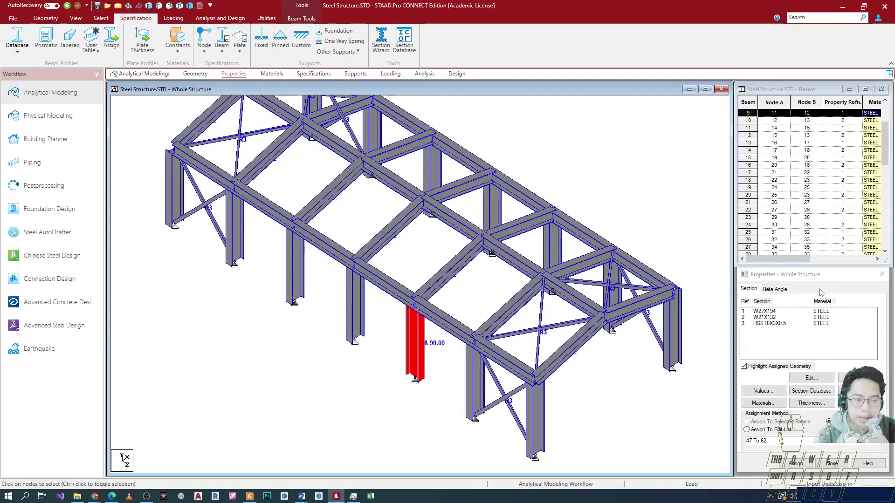
left_click(780, 289)
scroll(474, 341, "down", 4)
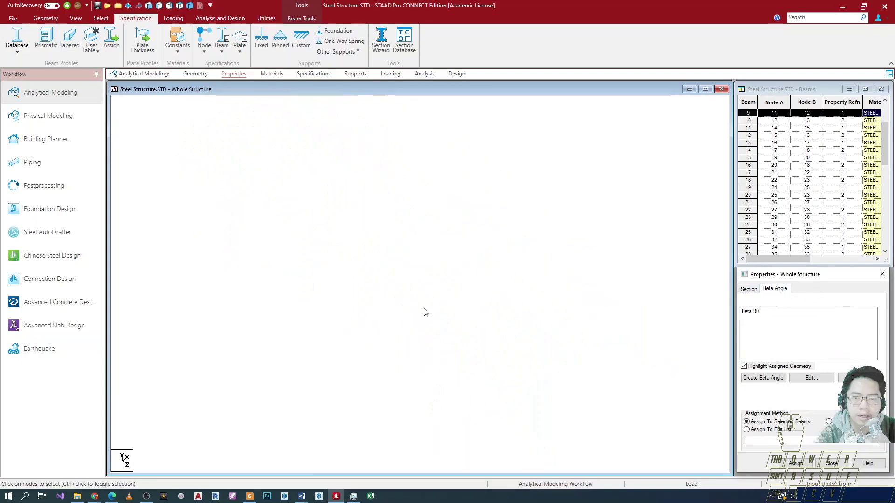
scroll(438, 358, "down", 1)
scroll(366, 231, "down", 1)
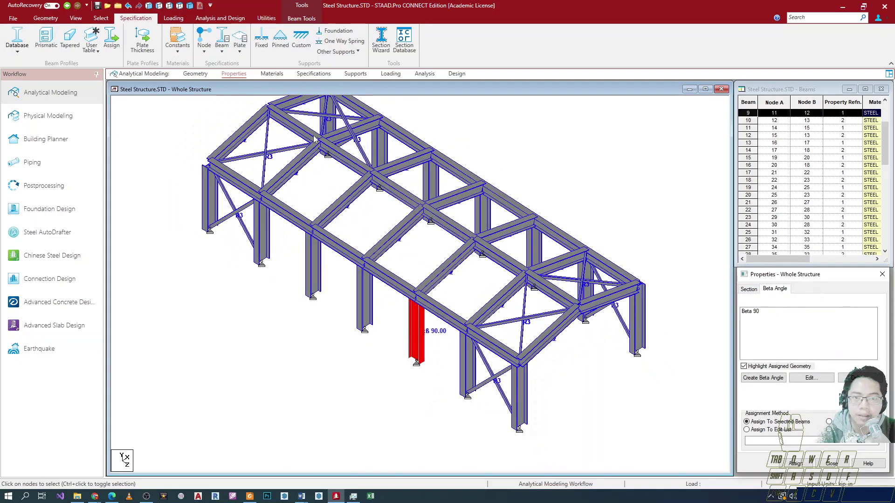
scroll(359, 222, "down", 1)
scroll(355, 198, "up", 1)
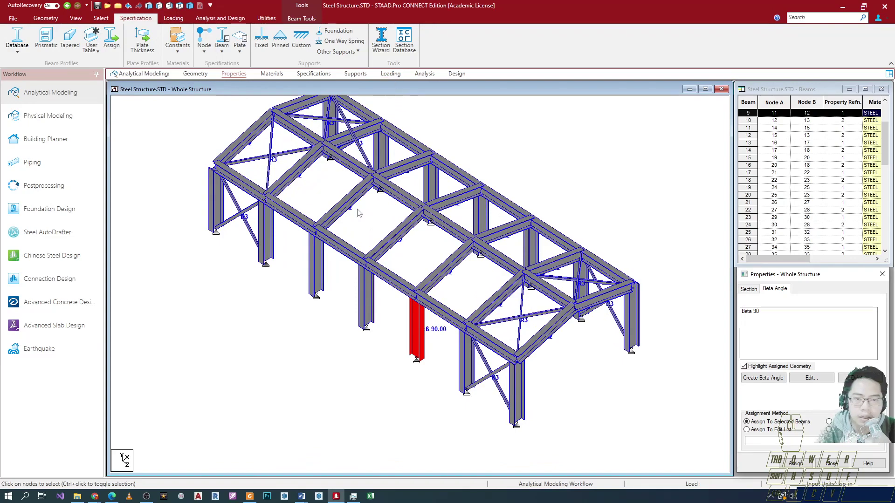
scroll(358, 213, "up", 3)
Switch to the Steel Design Series document in Word
key("alt+Tab")
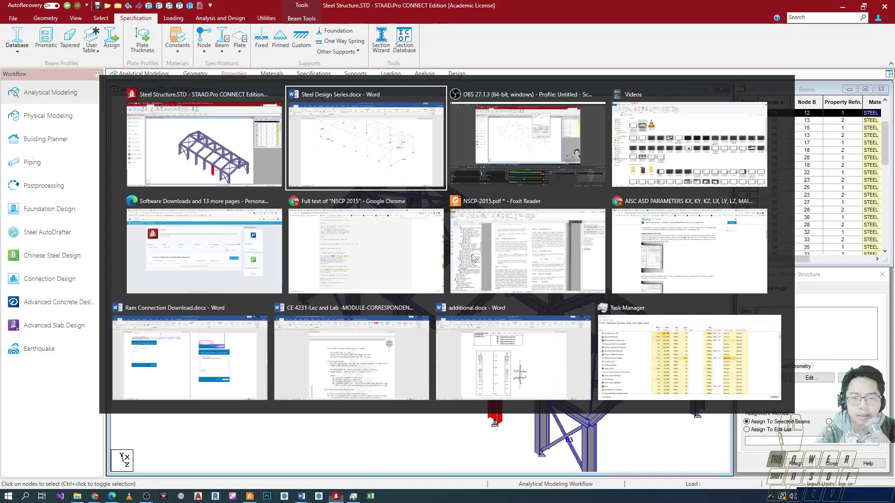